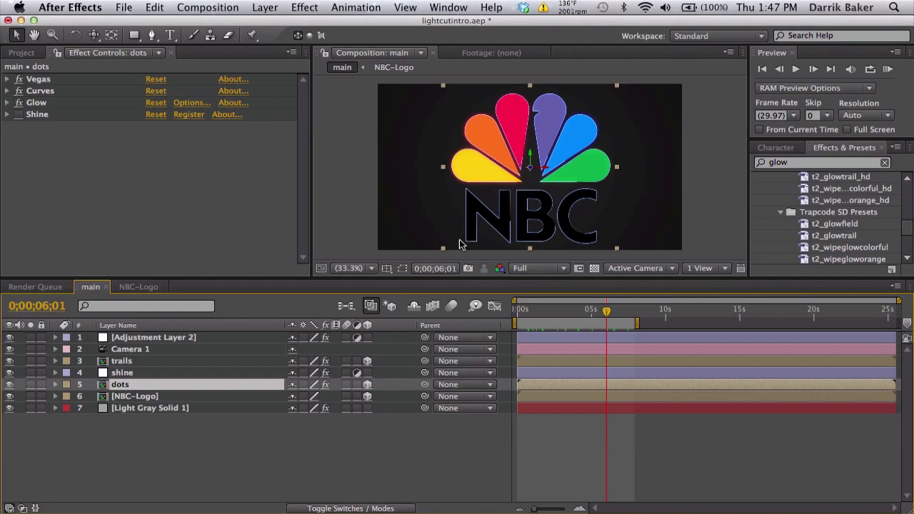
- Enlarge the main composition's viewer and scrub back to the early light-streak frames
{"action": "key", "text": "ctrl+Left"}
{"action": "key", "text": "ctrl+Left"}
{"action": "left_click_drag", "start_coordinate": [559, 276], "coordinate": [560, 328]}
{"action": "mouse_move", "coordinate": [526, 367]}
{"action": "left_mouse_down"}
{"action": "mouse_move", "coordinate": [518, 363]}
{"action": "mouse_move", "coordinate": [621, 350]}
{"action": "left_mouse_up"}
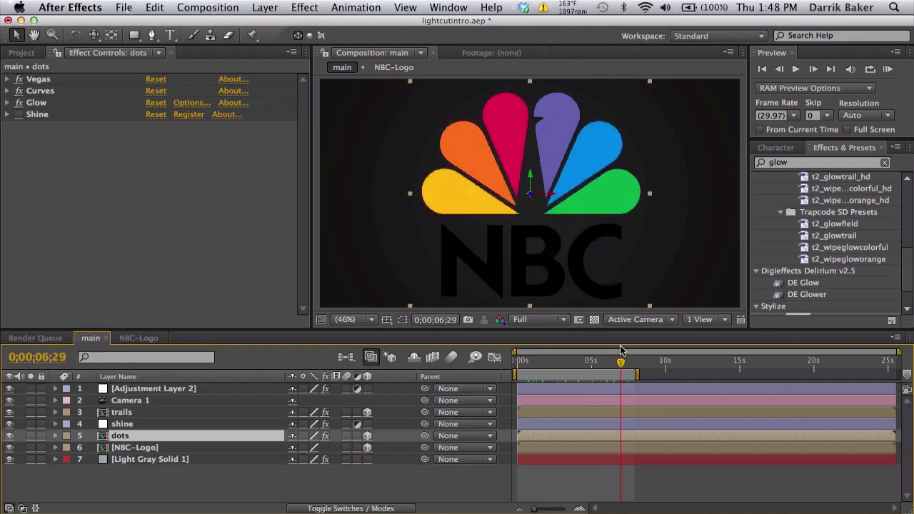
- Create composition NBC-Logo 2 from NBC-Logo.png, toggling the transparency grid to inspect the black text
{"action": "left_click", "coordinate": [21, 53]}
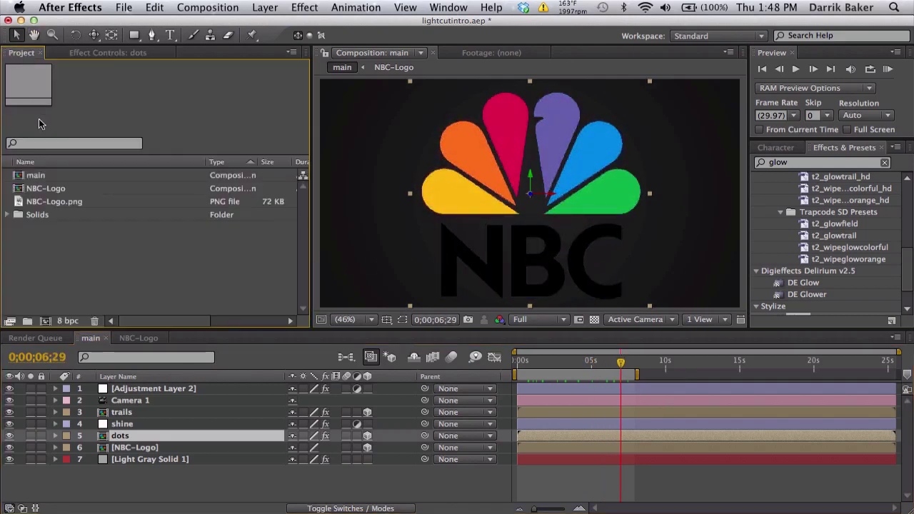
{"action": "left_click", "coordinate": [57, 203]}
{"action": "left_click_drag", "start_coordinate": [57, 203], "coordinate": [44, 320]}
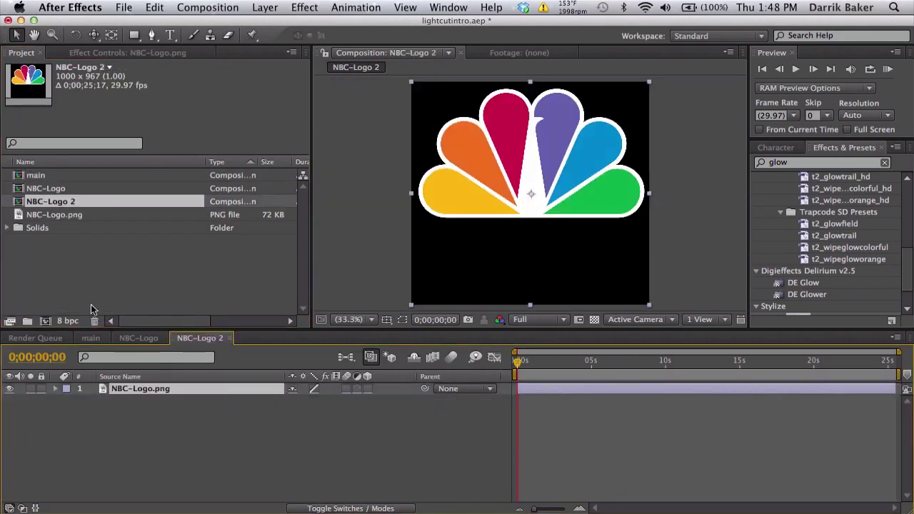
{"action": "left_click", "coordinate": [594, 320]}
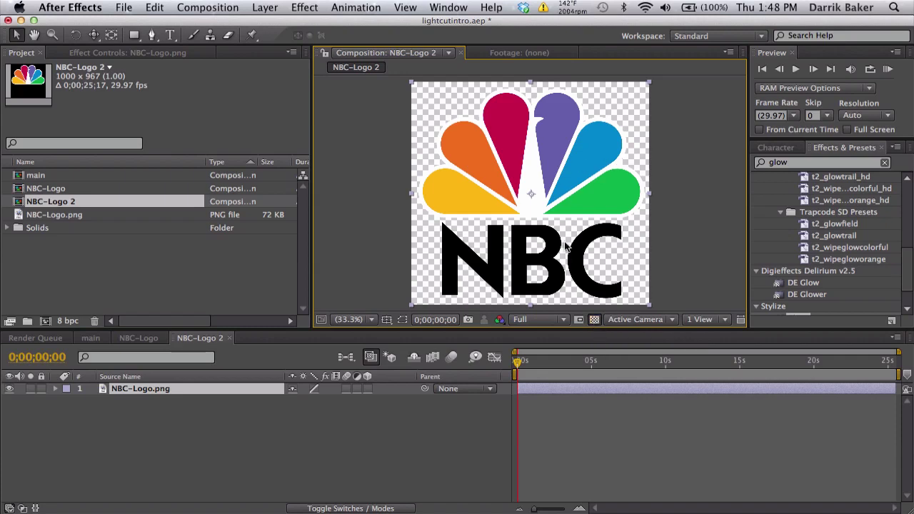
{"action": "left_click", "coordinate": [593, 320]}
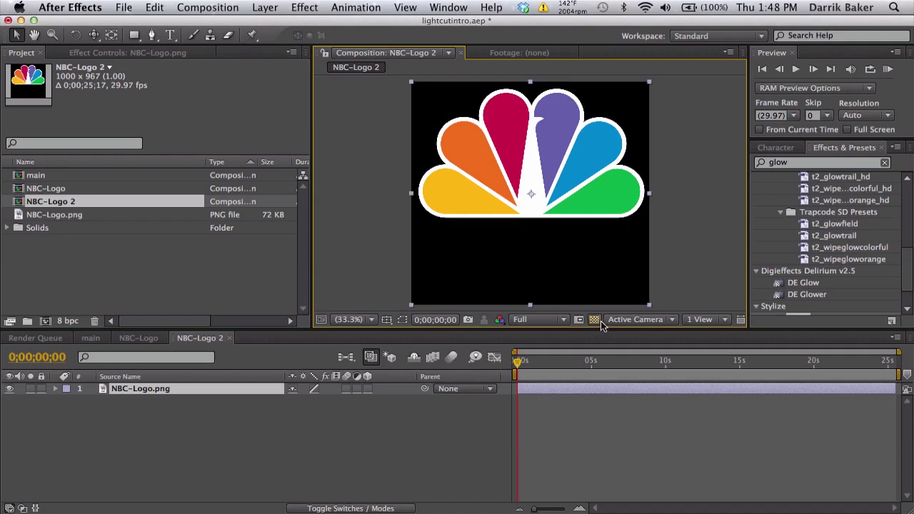
- Apply Luma Key to the logo set to Key Out Brighter with Threshold 242
{"action": "left_click", "coordinate": [803, 162]}
{"action": "type", "text": "luma"}
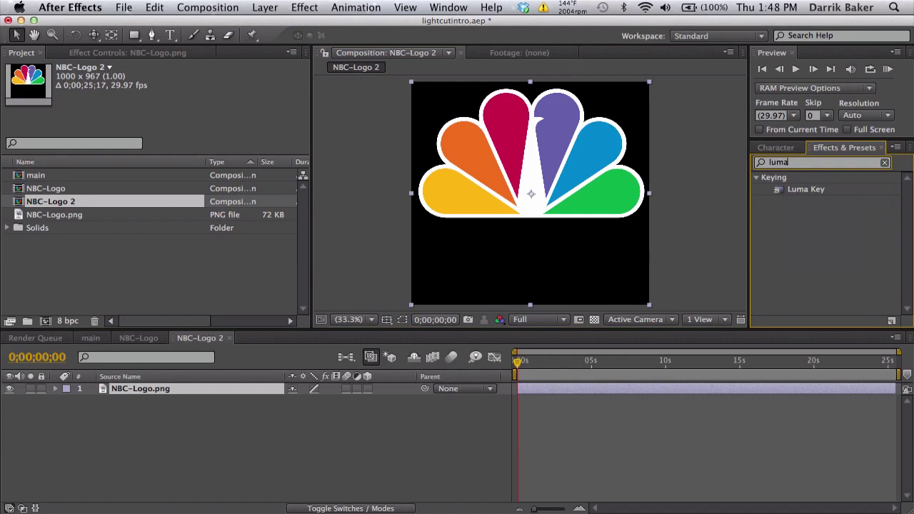
{"action": "left_click", "coordinate": [803, 190]}
{"action": "left_click_drag", "start_coordinate": [803, 189], "coordinate": [537, 172]}
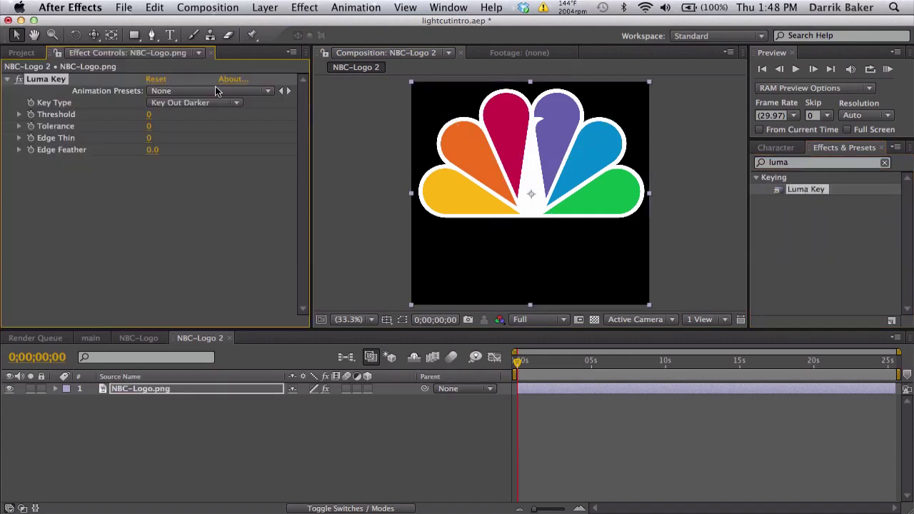
{"action": "left_click", "coordinate": [172, 102]}
{"action": "left_click", "coordinate": [175, 91]}
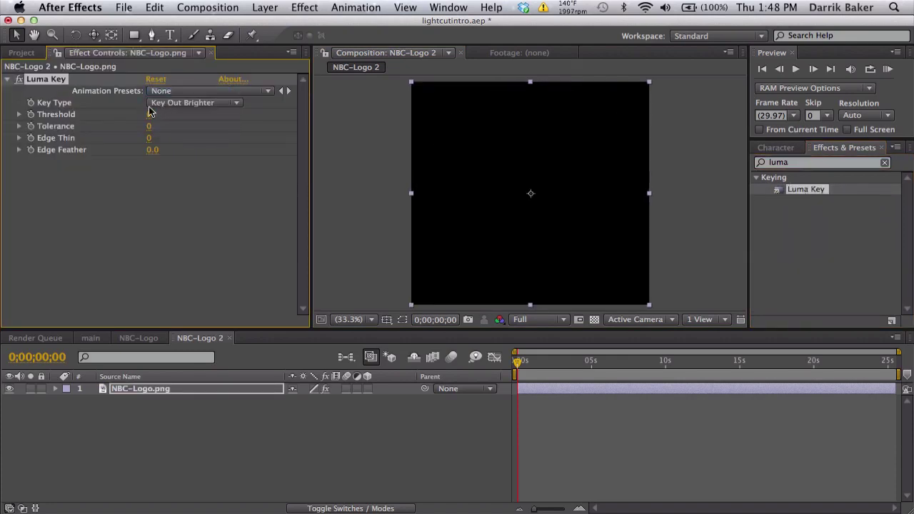
{"action": "left_click_drag", "start_coordinate": [147, 115], "coordinate": [351, 99]}
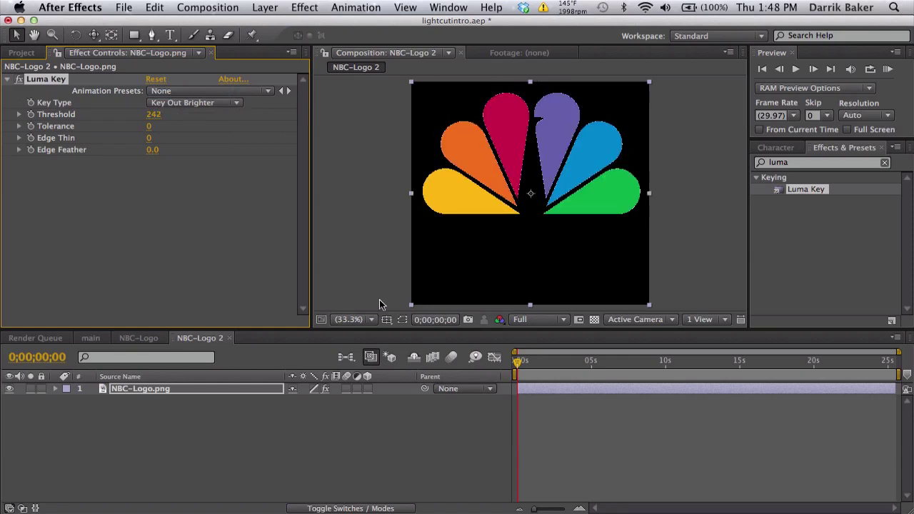
- Set Luma Key Edge Thin to 1, checking the feathers at 100% before fitting the view
{"action": "left_click", "coordinate": [371, 319]}
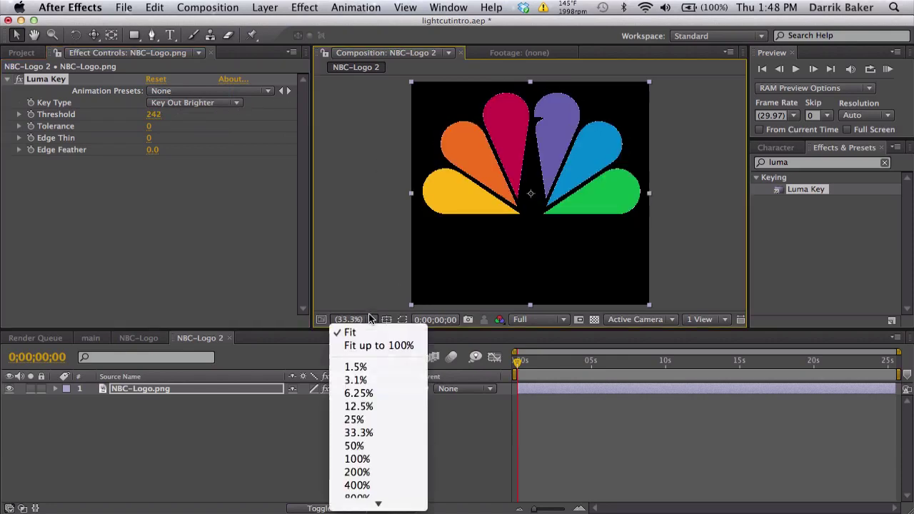
{"action": "left_click", "coordinate": [368, 459]}
{"action": "left_click_drag", "start_coordinate": [548, 138], "coordinate": [530, 254]}
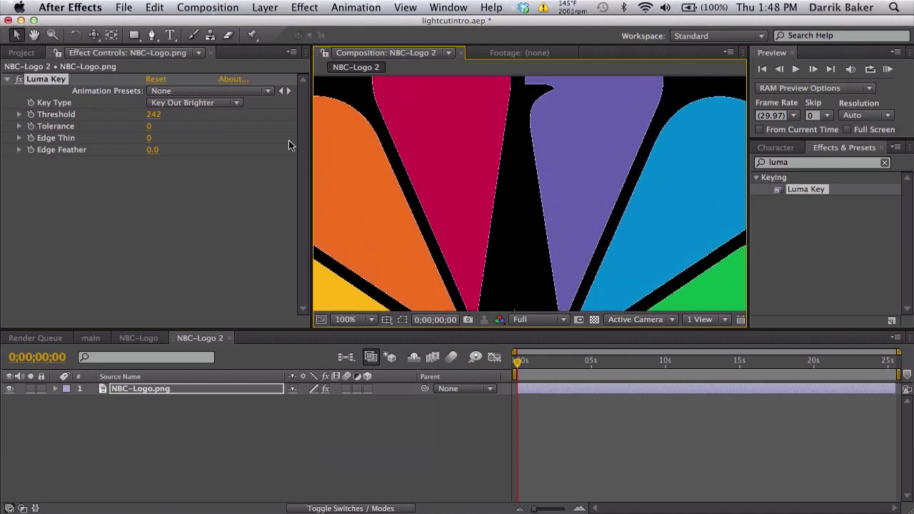
{"action": "left_click", "coordinate": [149, 139]}
{"action": "type", "text": "1"}
{"action": "key", "text": "Return"}
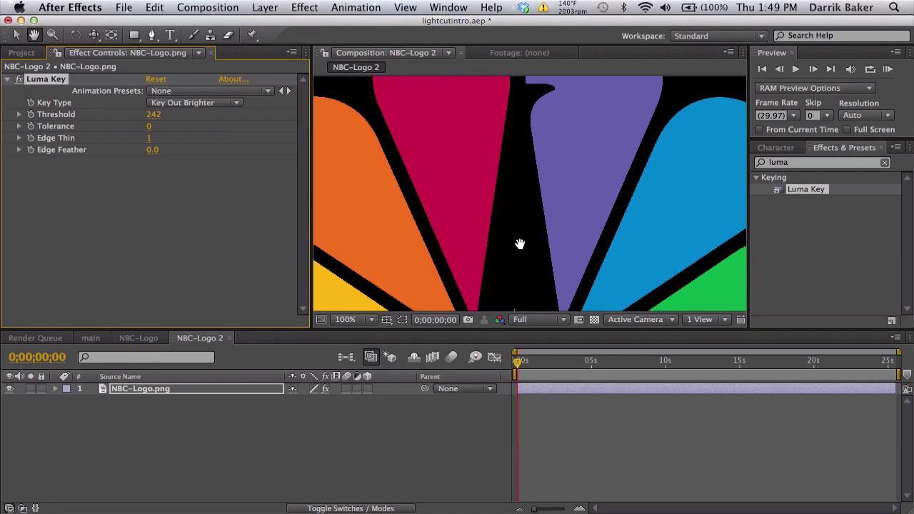
{"action": "left_click_drag", "start_coordinate": [520, 245], "coordinate": [550, 193]}
{"action": "left_click", "coordinate": [364, 320]}
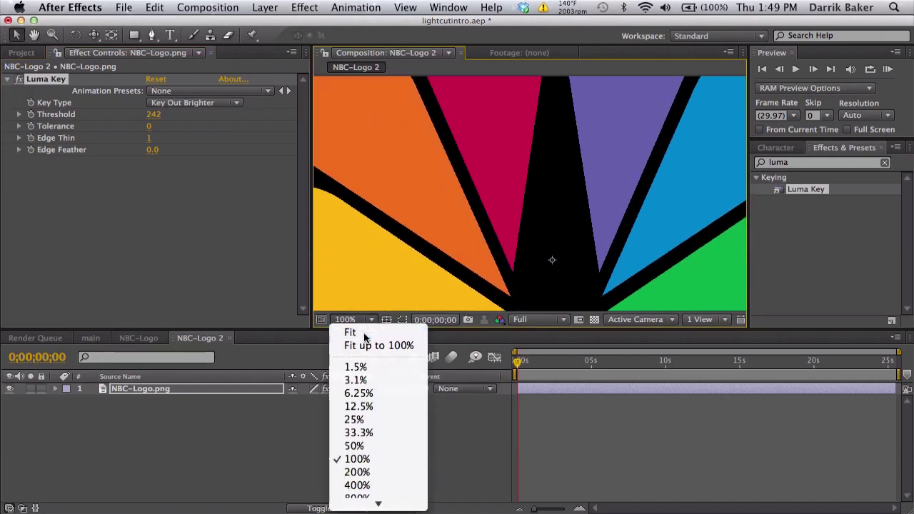
{"action": "left_click", "coordinate": [364, 334]}
- Create a new 1280×720 composition, Comp 1
{"action": "left_click", "coordinate": [230, 5]}
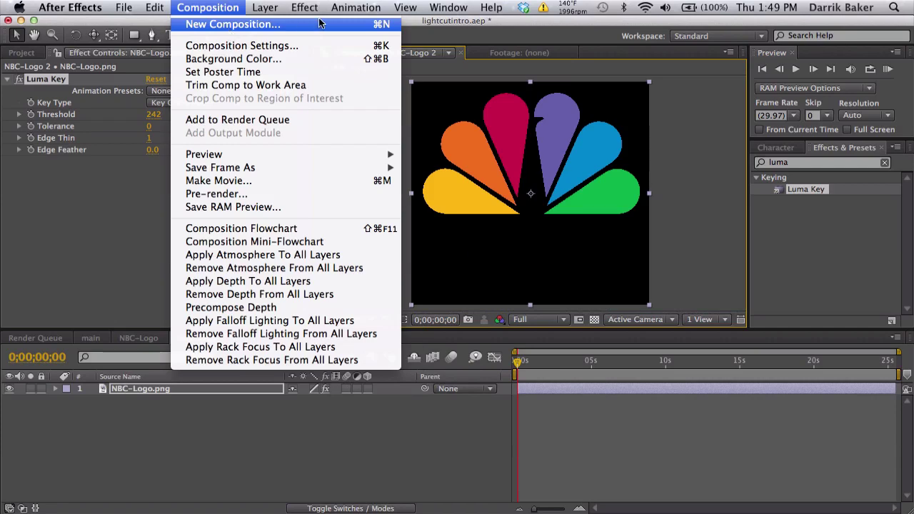
{"action": "left_click", "coordinate": [227, 29]}
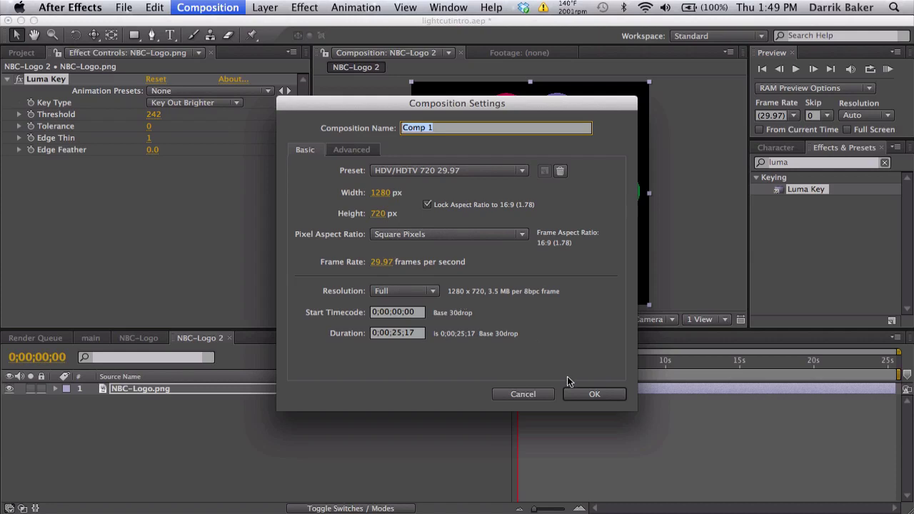
{"action": "left_click", "coordinate": [583, 393]}
- Add NBC-Logo 2 as a layer in Comp 1 and scale it to 71%
{"action": "left_click", "coordinate": [45, 51]}
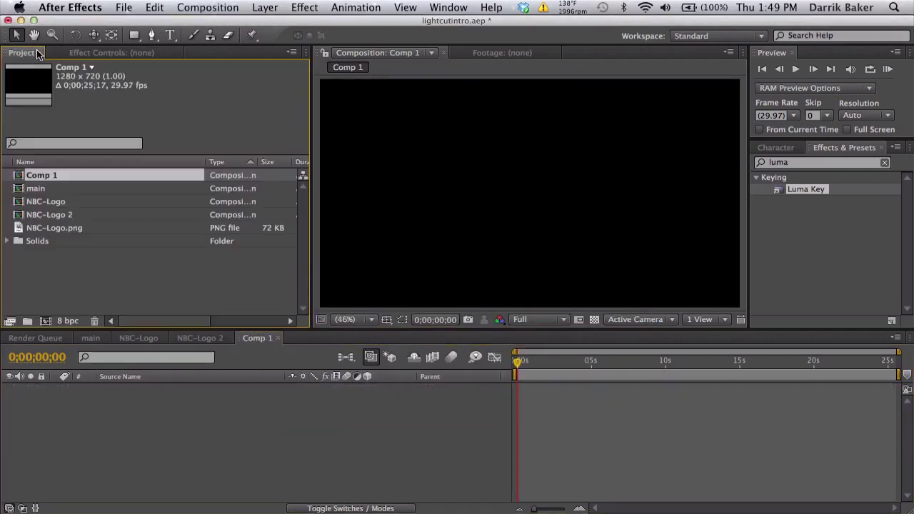
{"action": "left_click_drag", "start_coordinate": [65, 219], "coordinate": [112, 414]}
{"action": "left_click", "coordinate": [345, 319]}
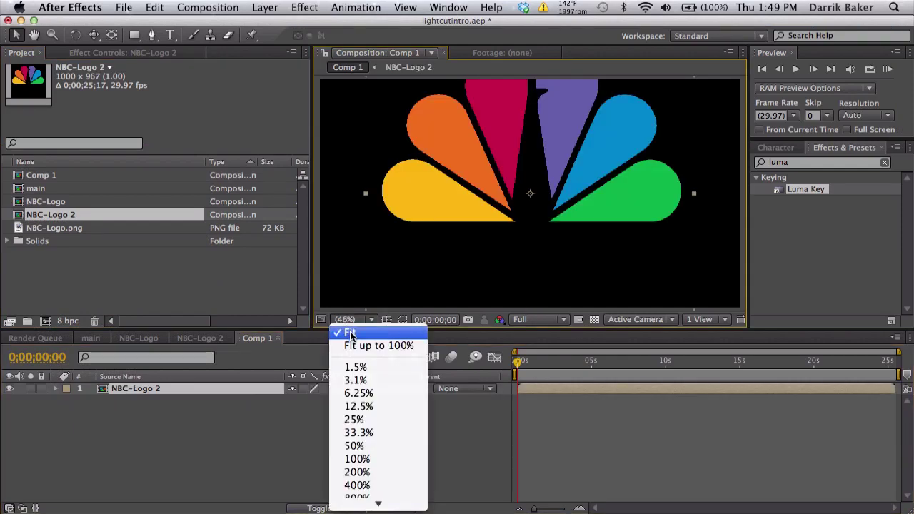
{"action": "left_click", "coordinate": [348, 349]}
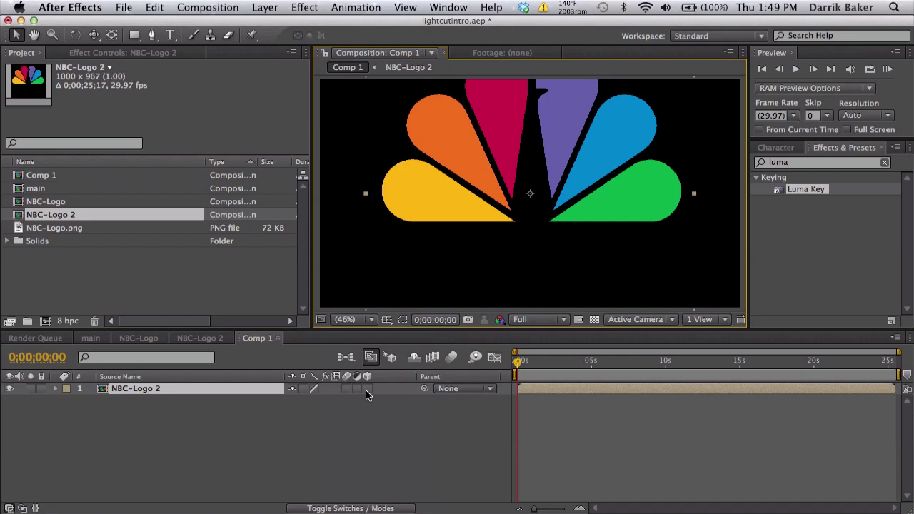
{"action": "key", "text": "s"}
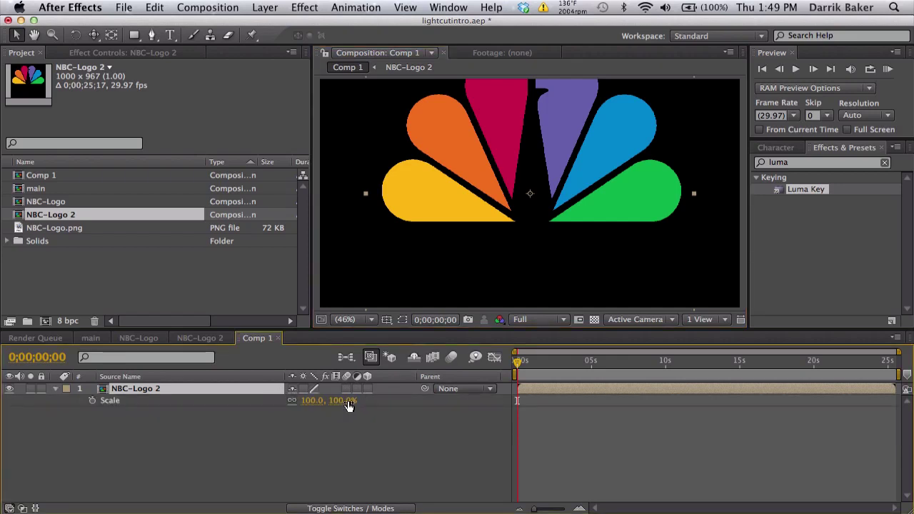
{"action": "left_click_drag", "start_coordinate": [348, 405], "coordinate": [323, 395]}
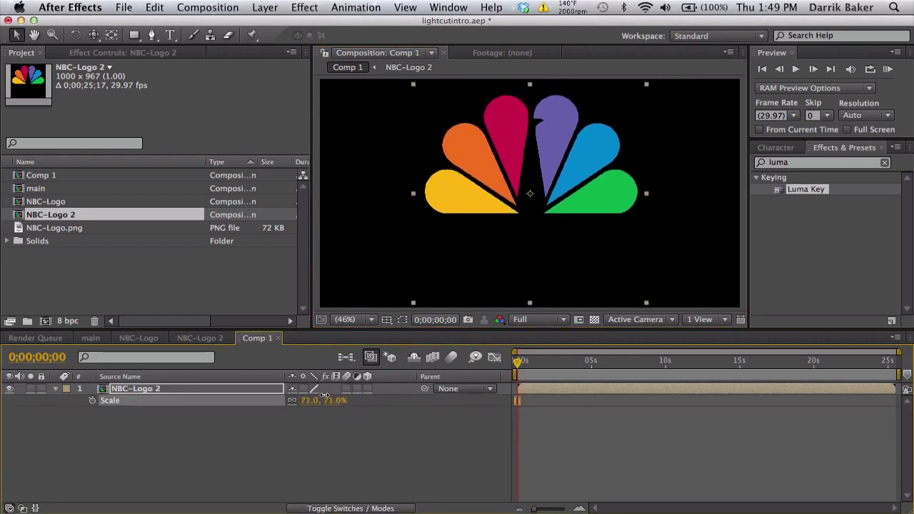
{"action": "left_click", "coordinate": [589, 321]}
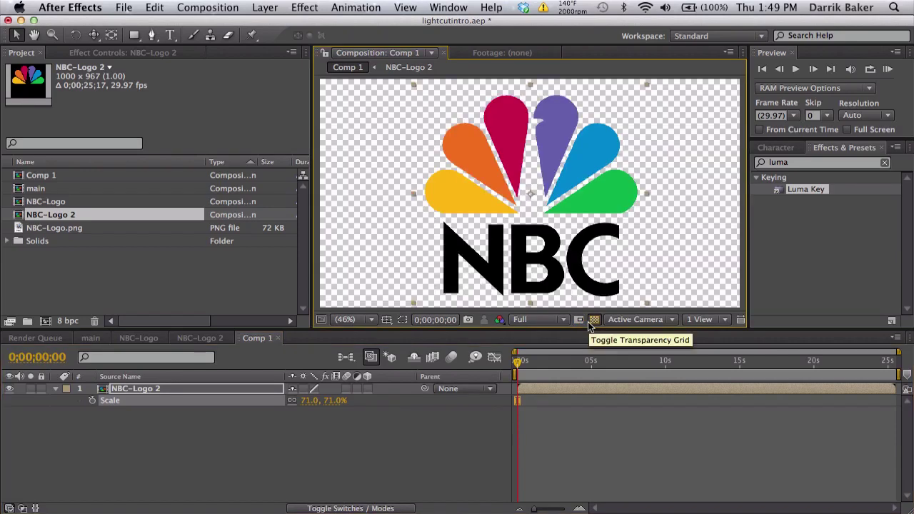
{"action": "left_click", "coordinate": [589, 323]}
- Create a new solid layer named BG in Comp 1
{"action": "left_click", "coordinate": [265, 7]}
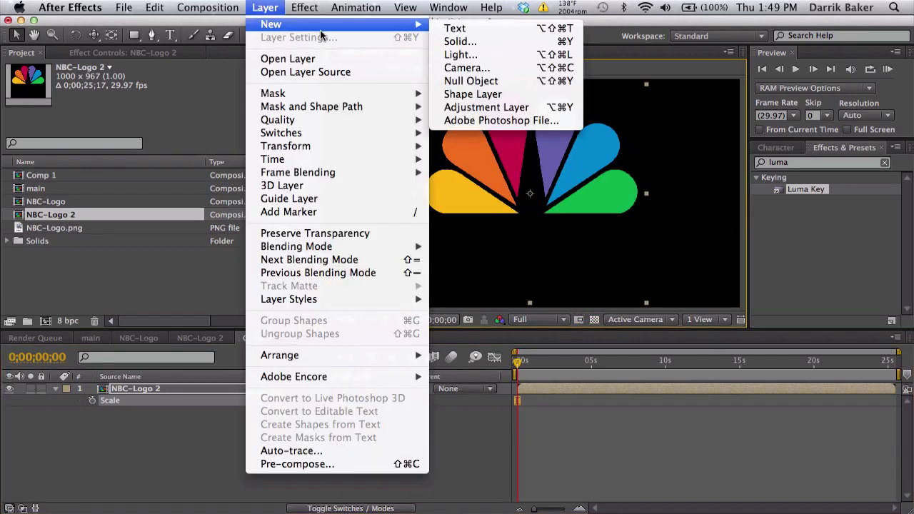
{"action": "left_click", "coordinate": [457, 41]}
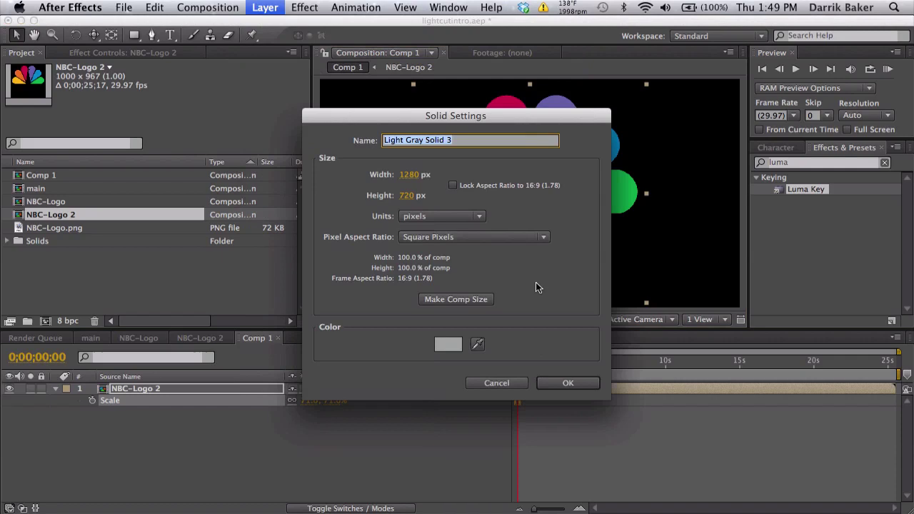
{"action": "type", "text": "BG"}
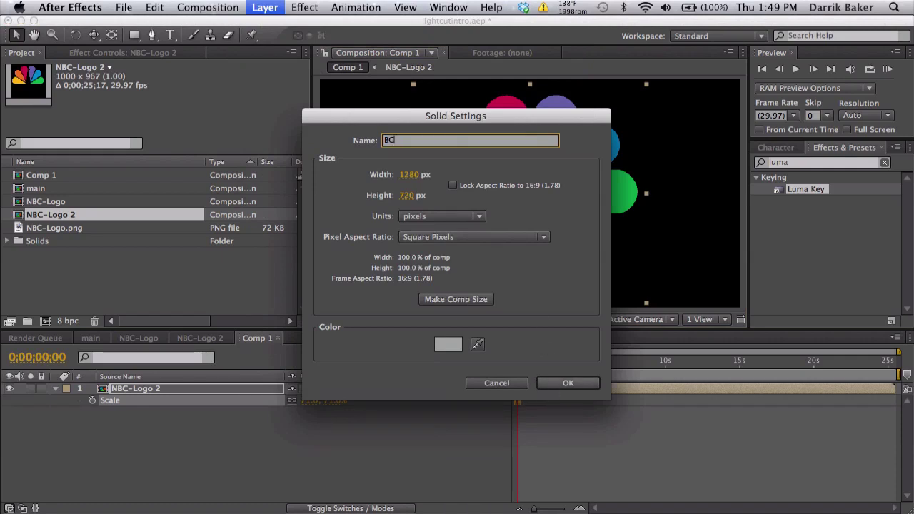
{"action": "key", "text": "Return"}
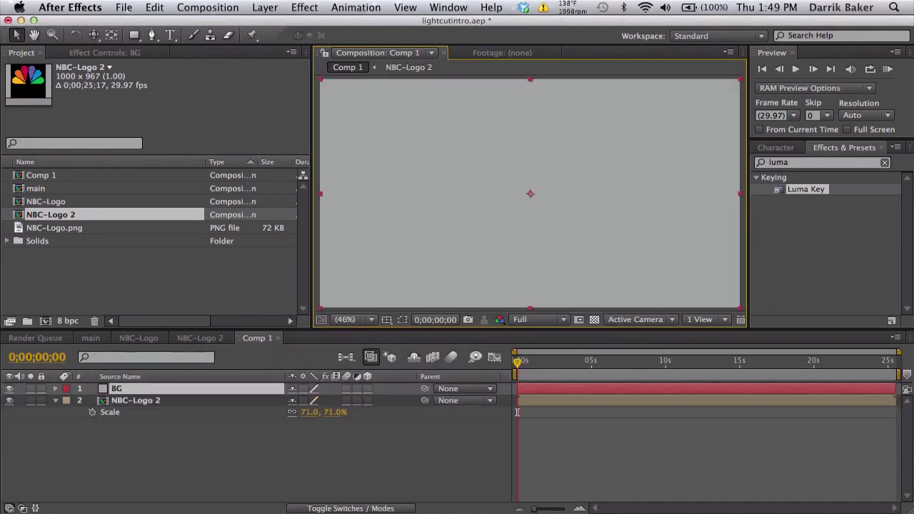
- Apply a radial Ramp to BG and move its centre down the frame
{"action": "double_click", "coordinate": [829, 164]}
{"action": "type", "text": "ramp"}
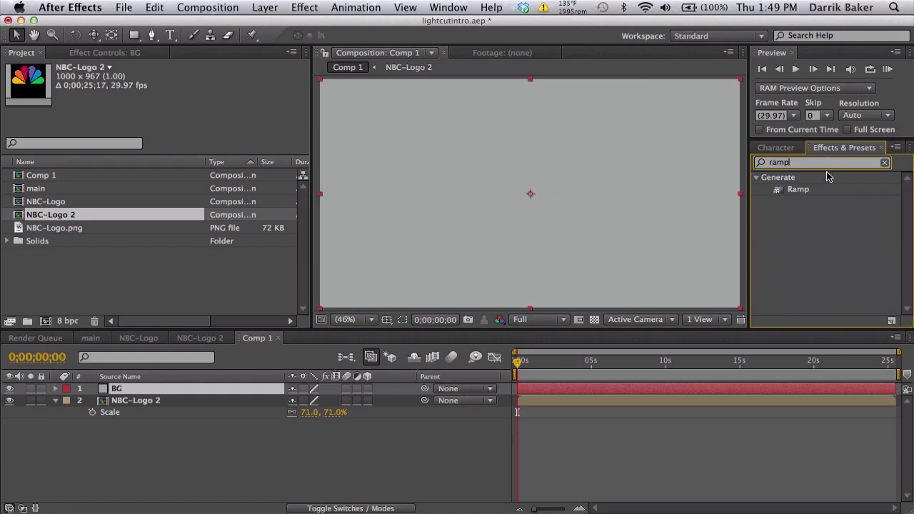
{"action": "left_click_drag", "start_coordinate": [805, 193], "coordinate": [275, 388]}
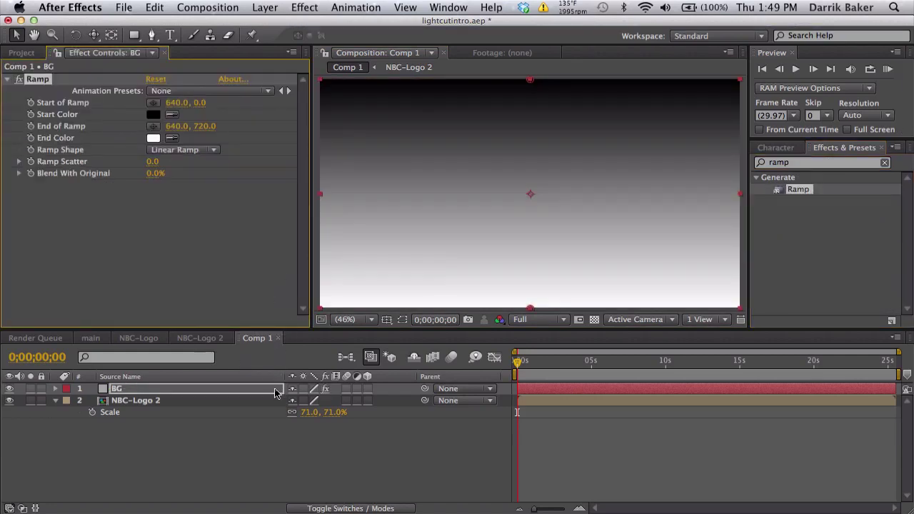
{"action": "left_click", "coordinate": [200, 149]}
{"action": "left_click", "coordinate": [203, 159]}
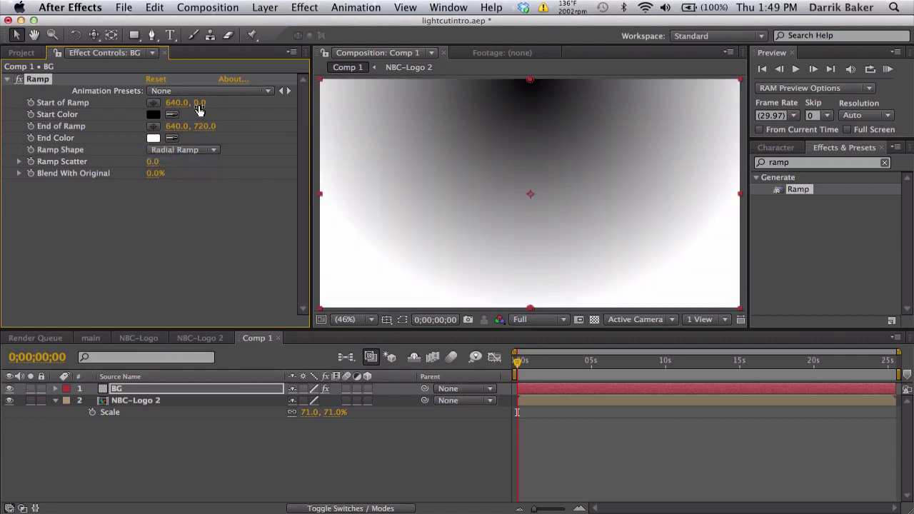
{"action": "left_click_drag", "start_coordinate": [200, 102], "coordinate": [453, 108]}
- Set the ramp end colour to black, push End of Ramp to 1610, start colour 202020
{"action": "left_click", "coordinate": [158, 115]}
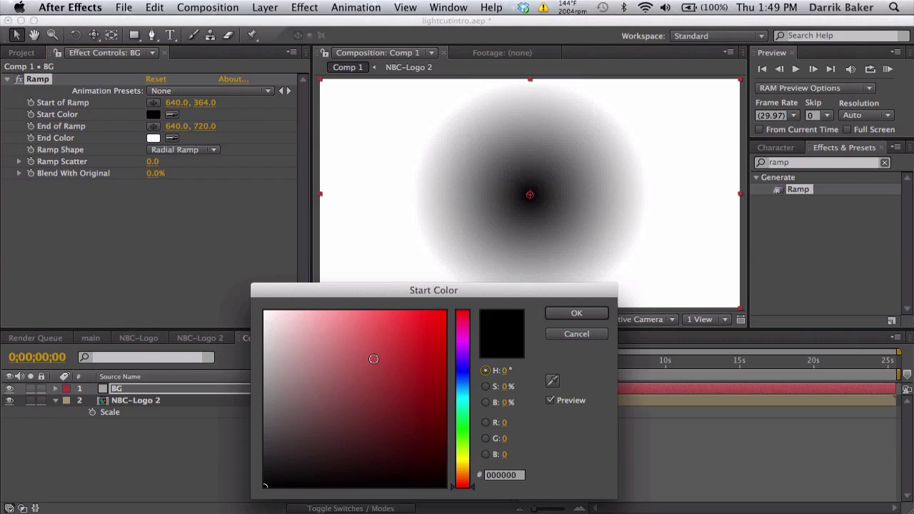
{"action": "left_click", "coordinate": [553, 312]}
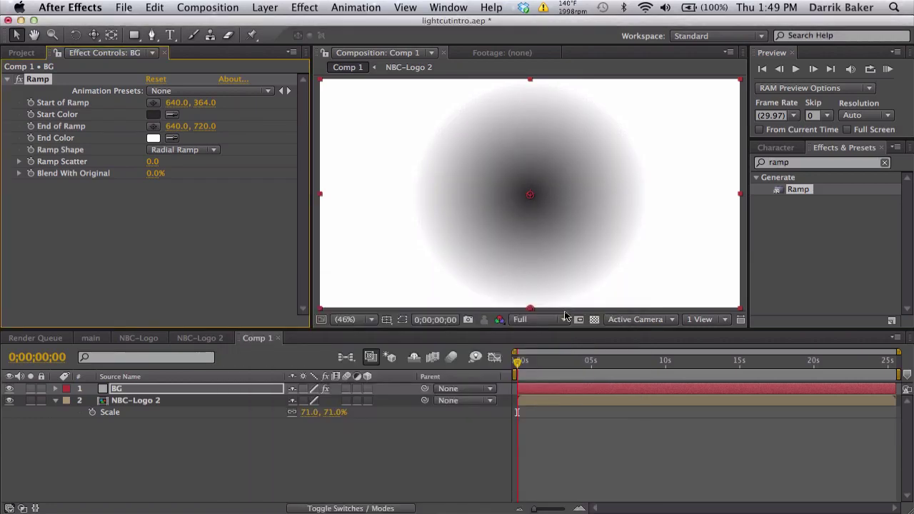
{"action": "left_click", "coordinate": [155, 139]}
{"action": "left_click", "coordinate": [266, 485]}
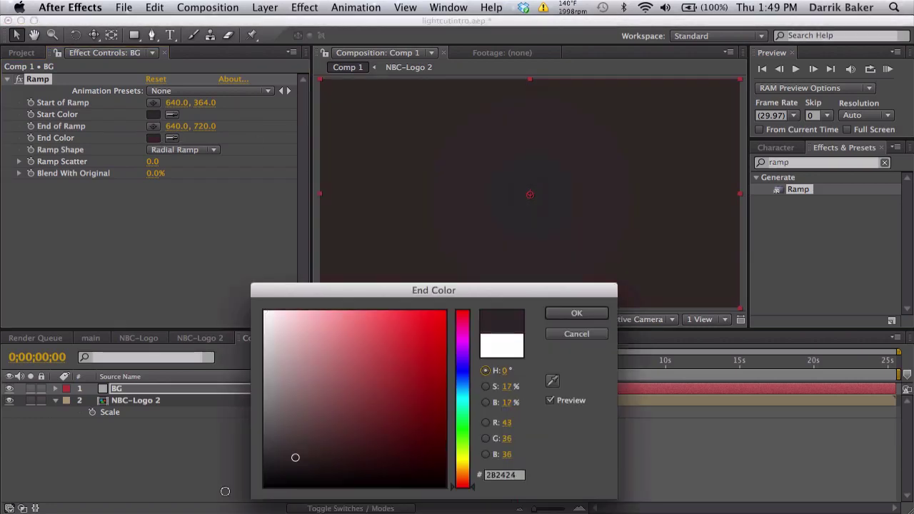
{"action": "left_click", "coordinate": [598, 318]}
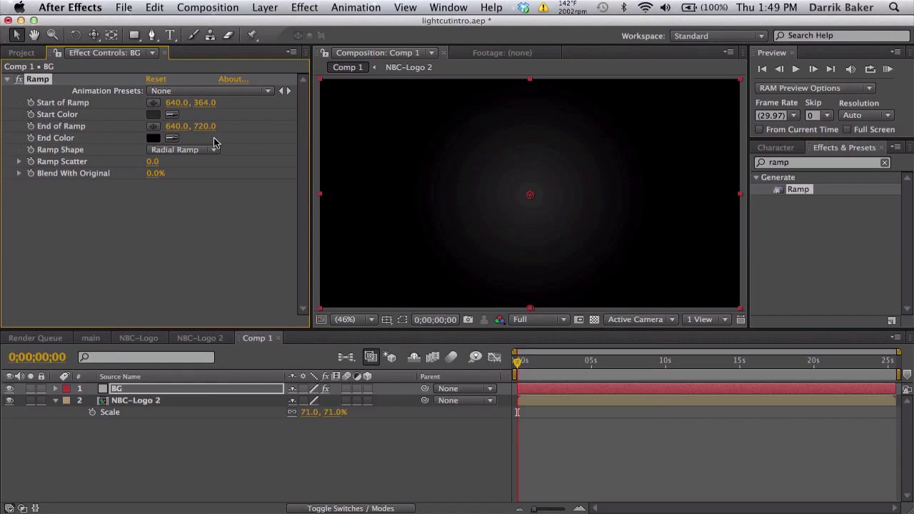
{"action": "left_click_drag", "start_coordinate": [207, 126], "coordinate": [752, 150]}
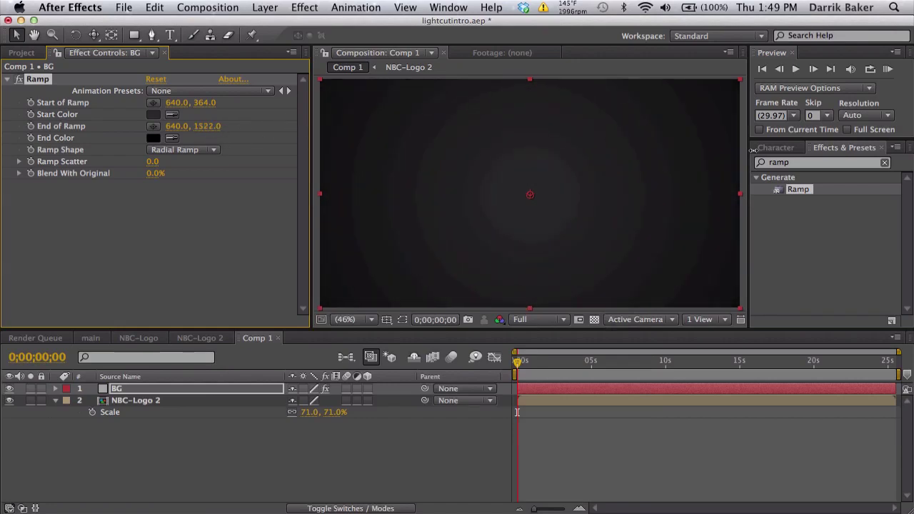
{"action": "left_click", "coordinate": [154, 114]}
{"action": "left_click_drag", "start_coordinate": [267, 463], "coordinate": [258, 465]}
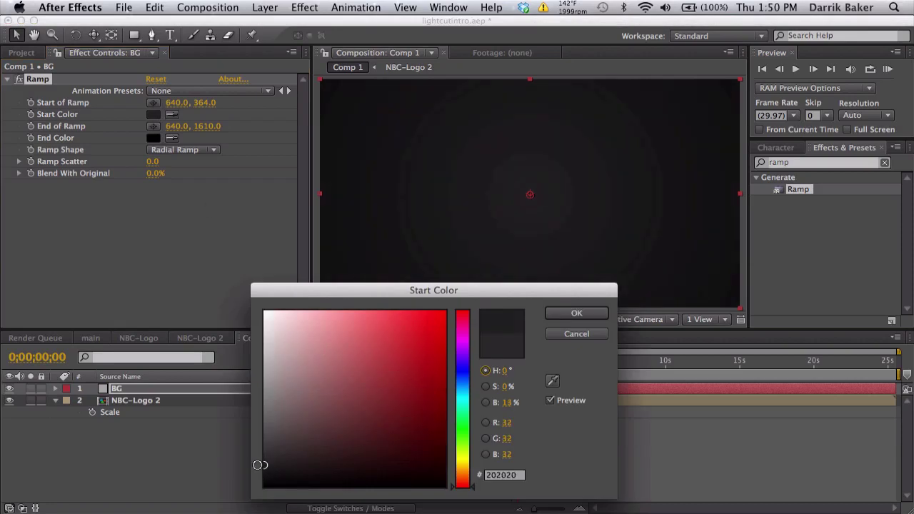
{"action": "left_click", "coordinate": [576, 313]}
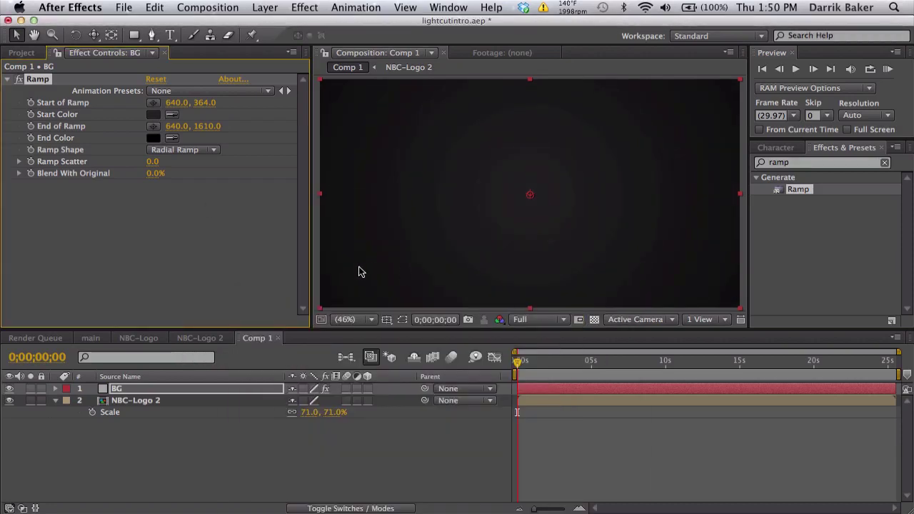
- Move the NBC logo layer above BG, rename it LOGO and make it 3D
{"action": "left_click_drag", "start_coordinate": [148, 399], "coordinate": [148, 388]}
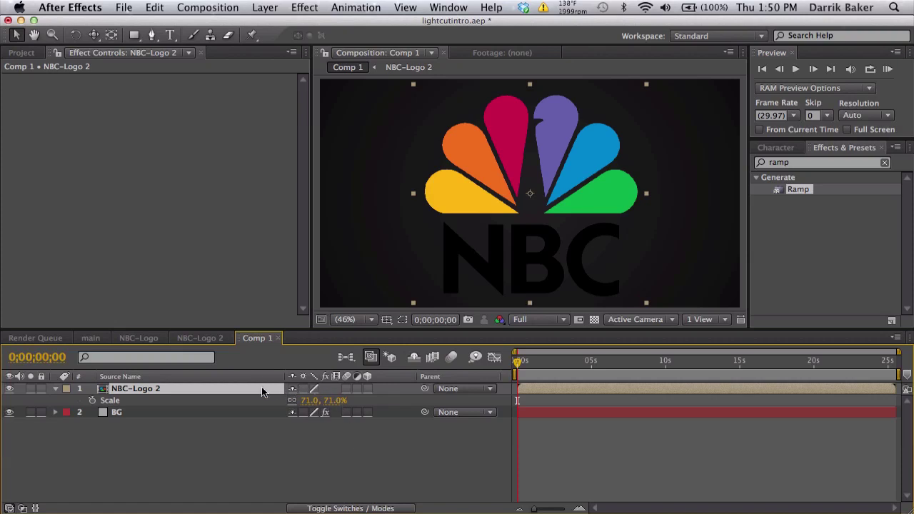
{"action": "key", "text": "Return"}
{"action": "type", "text": "L"}
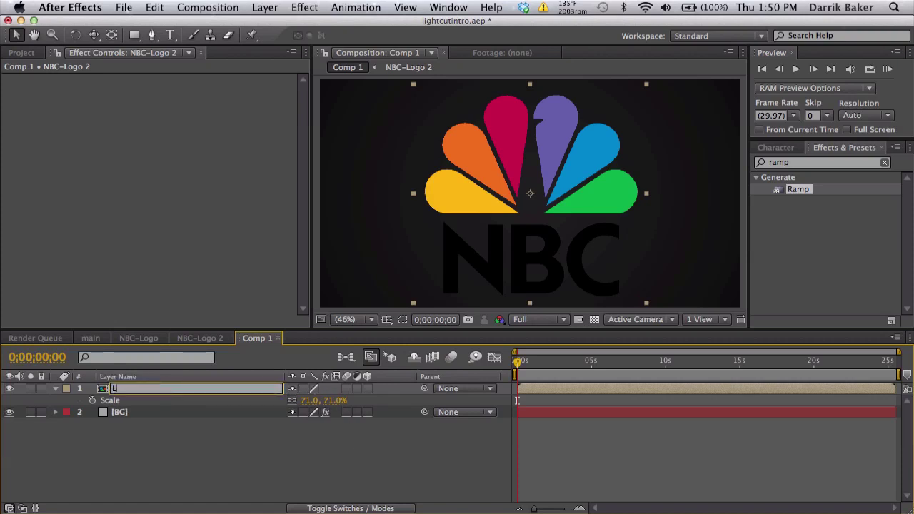
{"action": "type", "text": "OGO"}
{"action": "key", "text": "Return"}
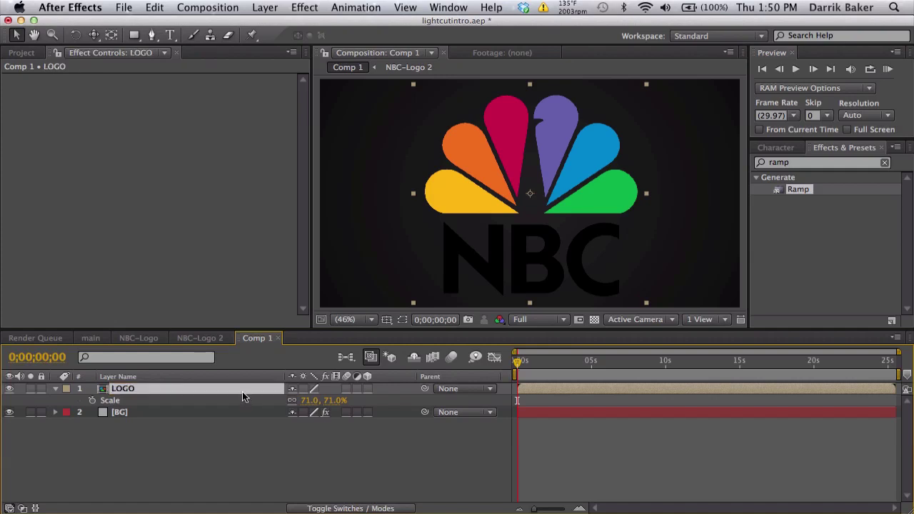
{"action": "left_click", "coordinate": [368, 388]}
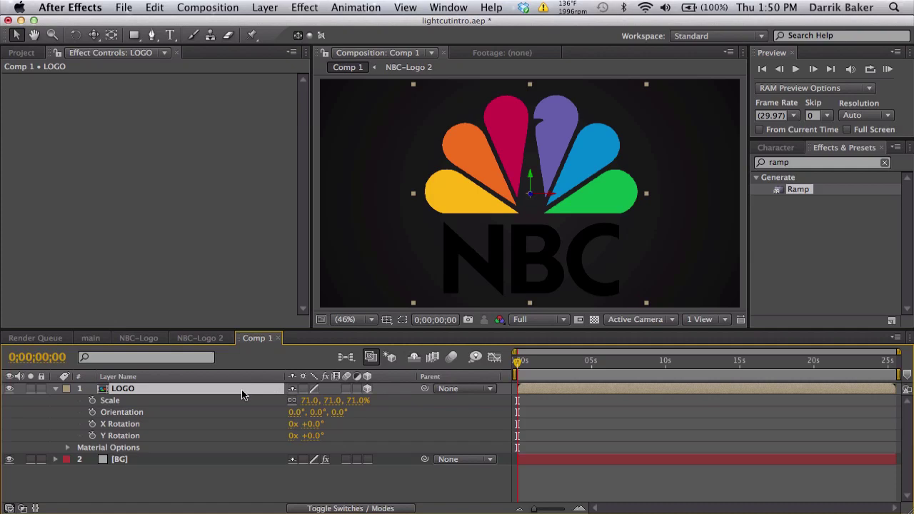
- Duplicate LOGO, name the copy DOTS, and collapse LOGO's properties
{"action": "key", "text": "super+d"}
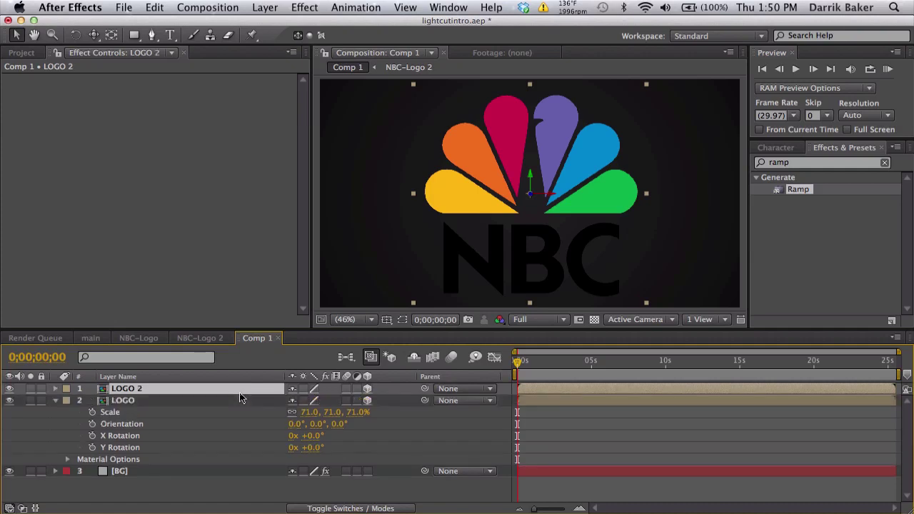
{"action": "key", "text": "Return"}
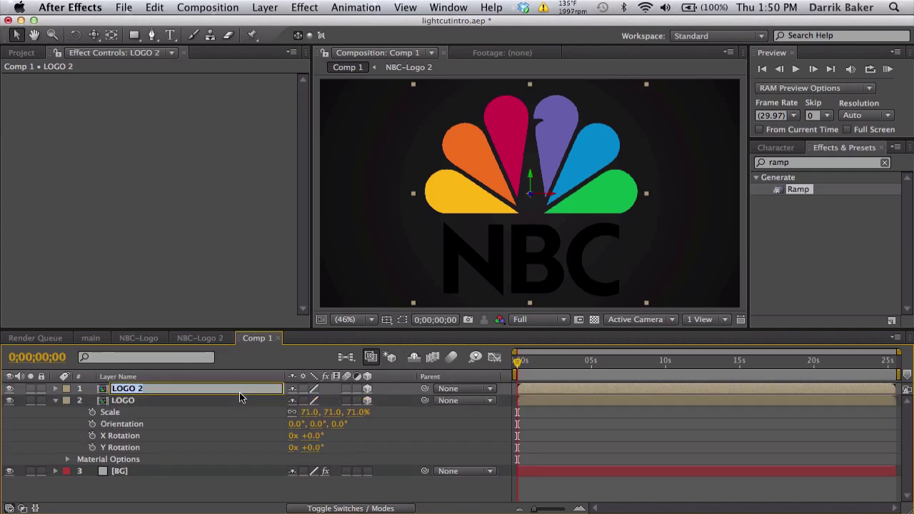
{"action": "type", "text": "DOTS"}
{"action": "key", "text": "Return"}
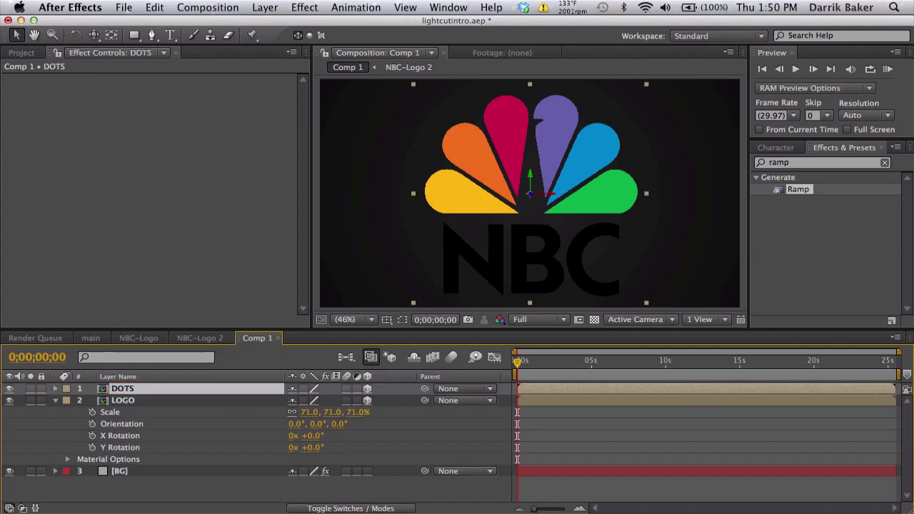
{"action": "left_click", "coordinate": [56, 401]}
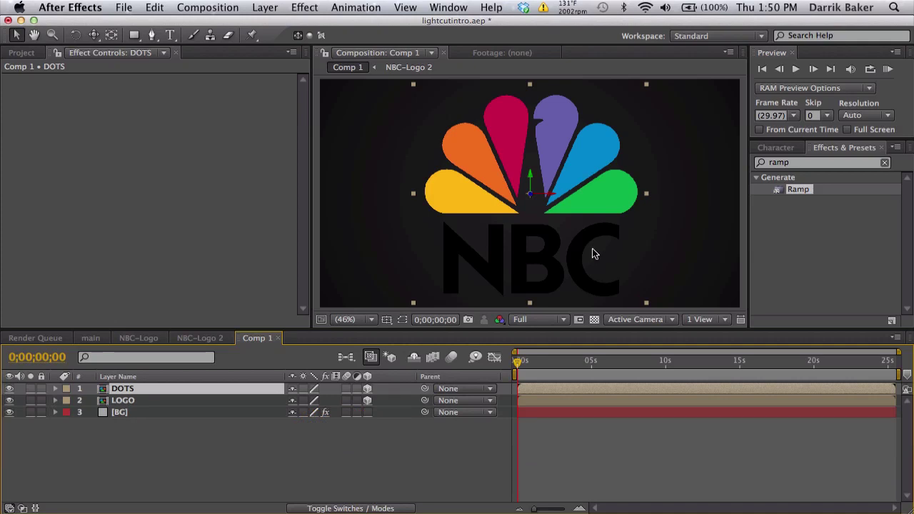
- Apply Vegas to DOTS with Blend Mode Transparent, keeping the stroke on Image Contours
{"action": "left_click", "coordinate": [786, 162]}
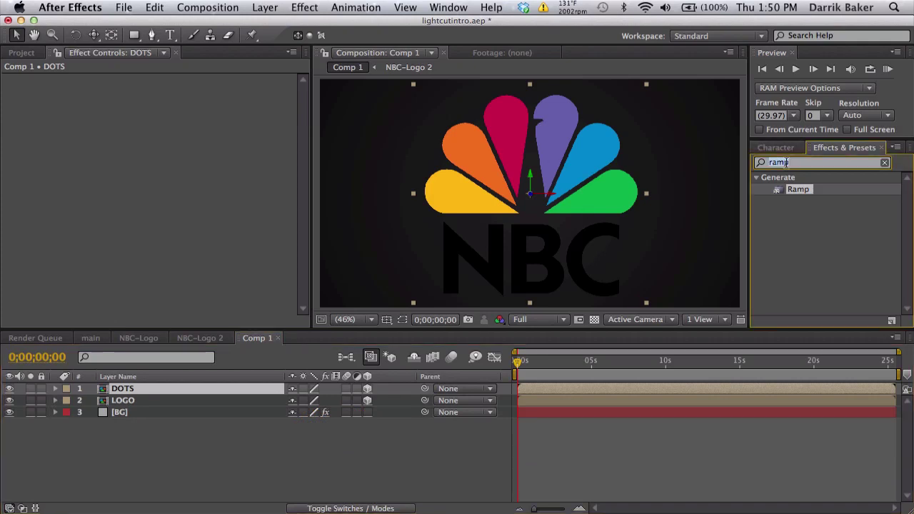
{"action": "type", "text": "vegas"}
{"action": "left_click_drag", "start_coordinate": [796, 189], "coordinate": [173, 389]}
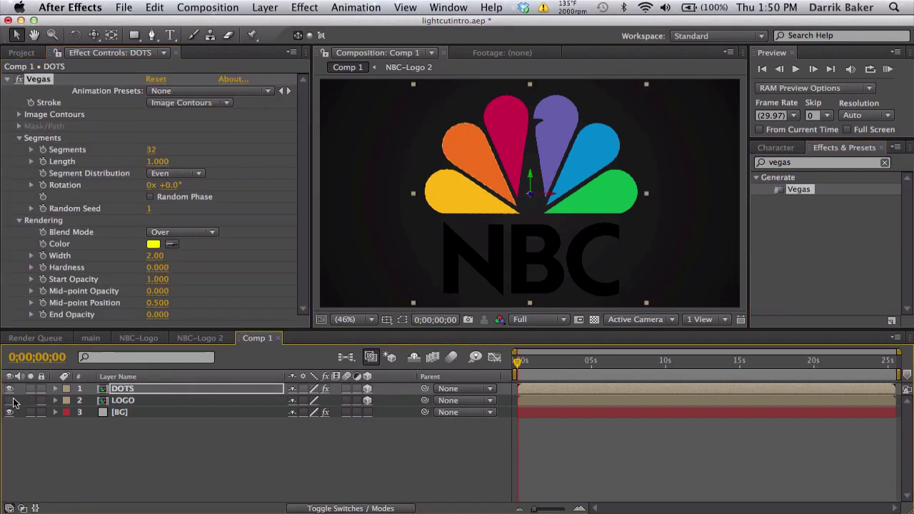
{"action": "left_click", "coordinate": [130, 390]}
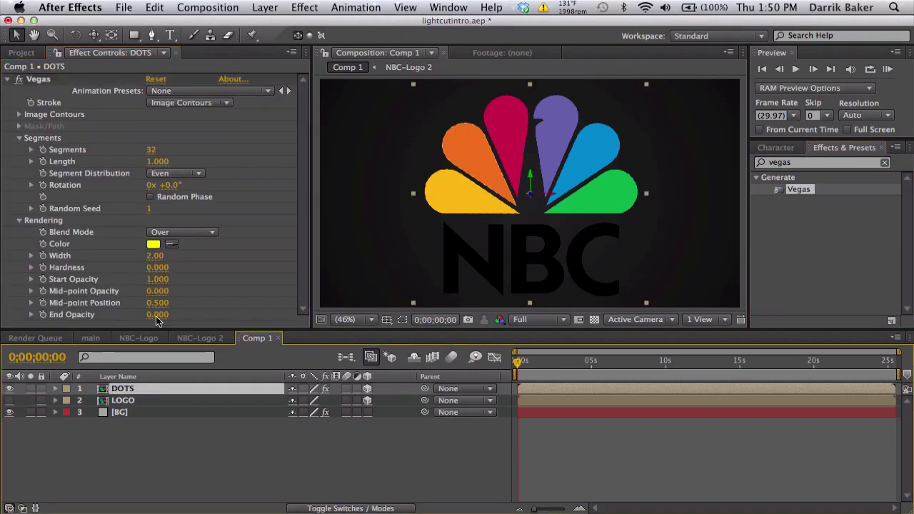
{"action": "left_click", "coordinate": [193, 230]}
{"action": "left_click", "coordinate": [198, 219]}
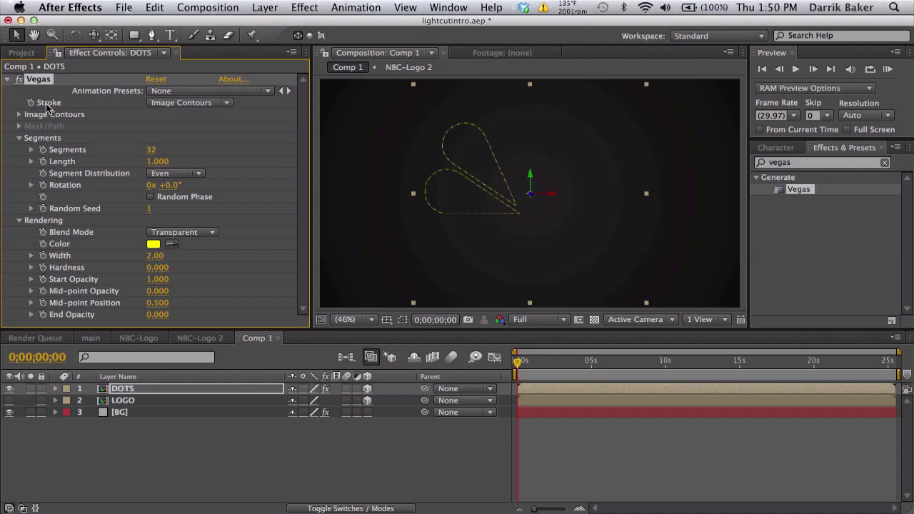
{"action": "left_click", "coordinate": [186, 106]}
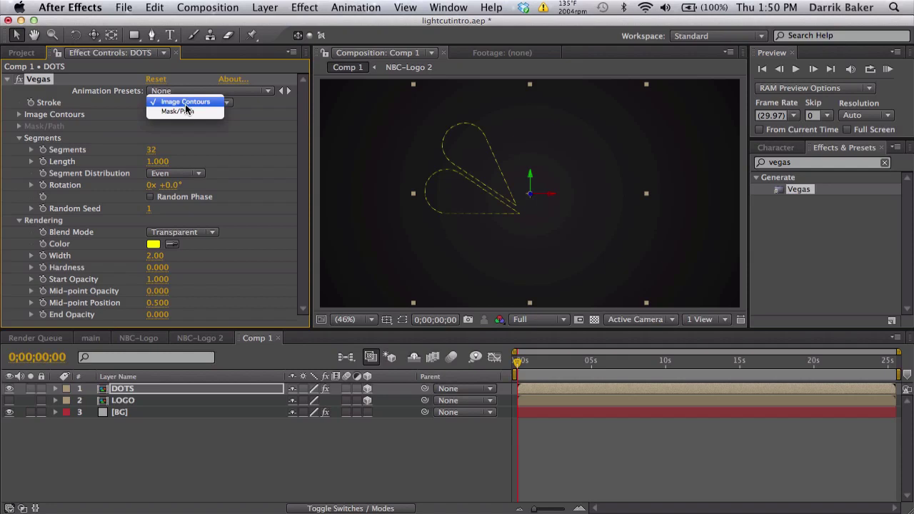
{"action": "left_click", "coordinate": [218, 445]}
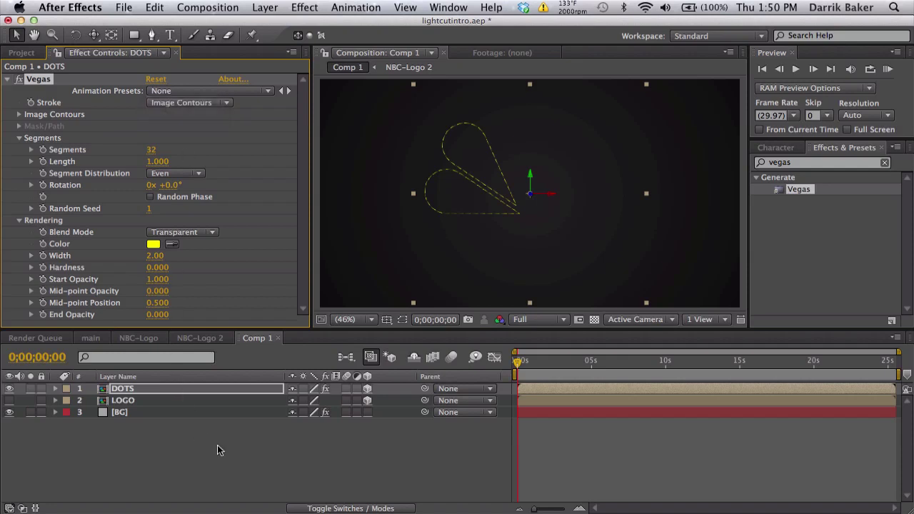
{"action": "left_click", "coordinate": [211, 391]}
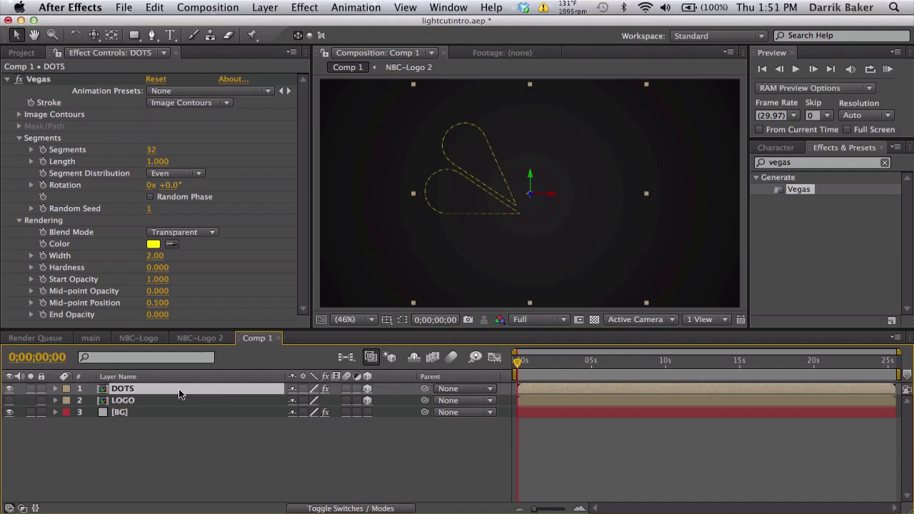
{"action": "left_click", "coordinate": [205, 401]}
- Open Auto-trace on the DOTS layer, review its Alpha channel option, then cancel it
{"action": "left_click", "coordinate": [210, 389]}
{"action": "left_click", "coordinate": [265, 7]}
{"action": "left_click", "coordinate": [316, 452]}
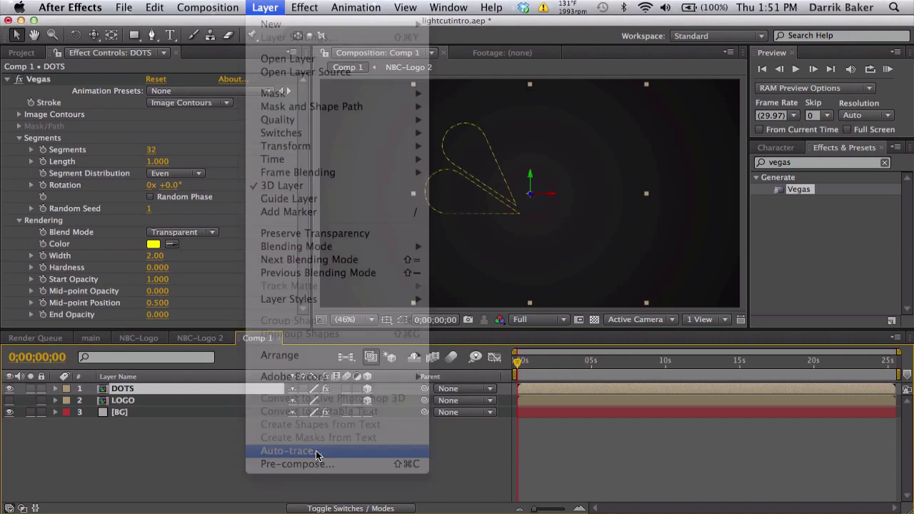
{"action": "left_click", "coordinate": [224, 275]}
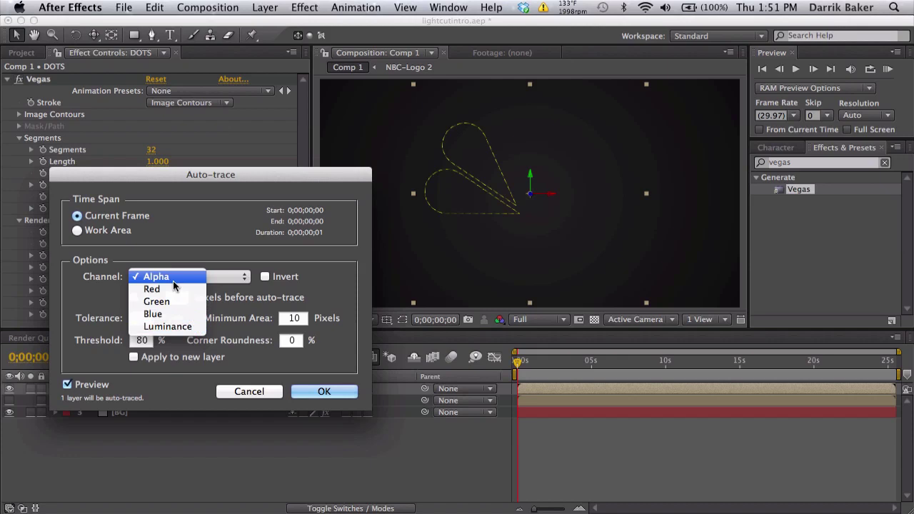
{"action": "left_click", "coordinate": [261, 389]}
{"action": "left_click", "coordinate": [253, 390]}
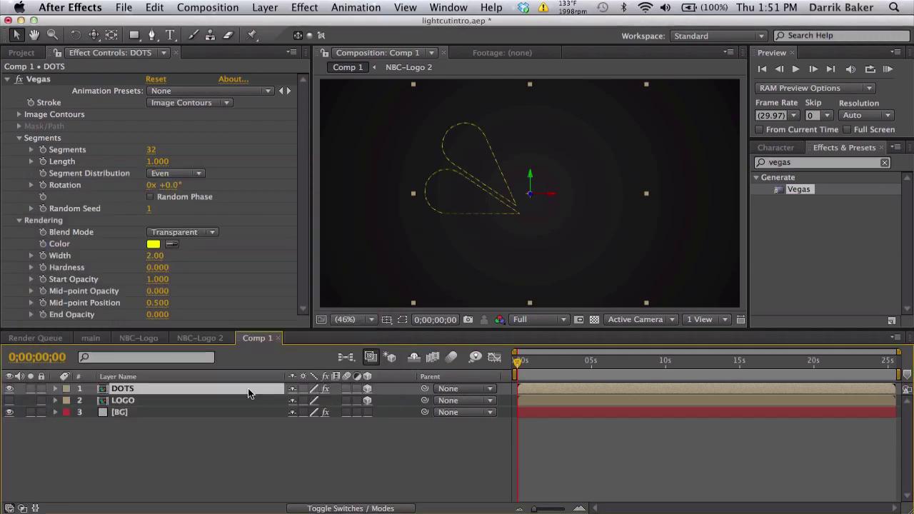
- Switch the Vegas Stroke to Mask/Path and back to Image Contours to expand its settings
{"action": "left_click", "coordinate": [205, 104]}
{"action": "left_click", "coordinate": [201, 113]}
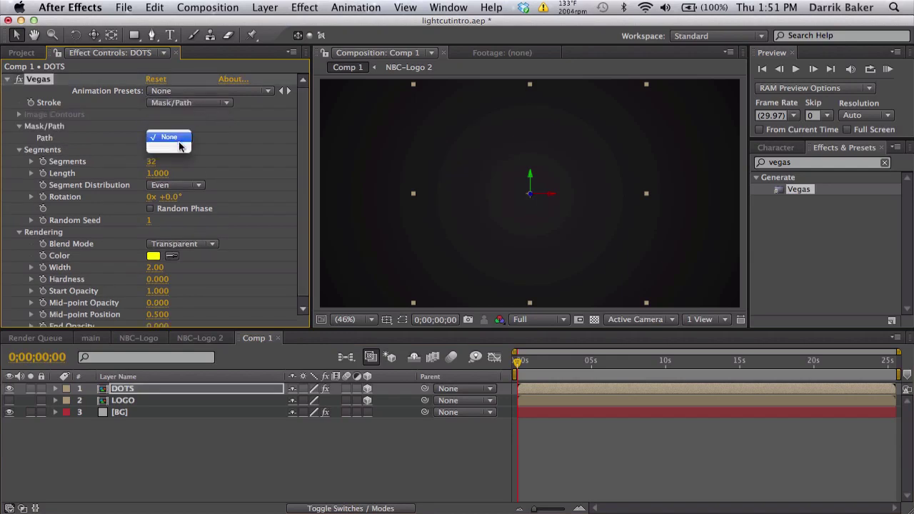
{"action": "left_click", "coordinate": [217, 144]}
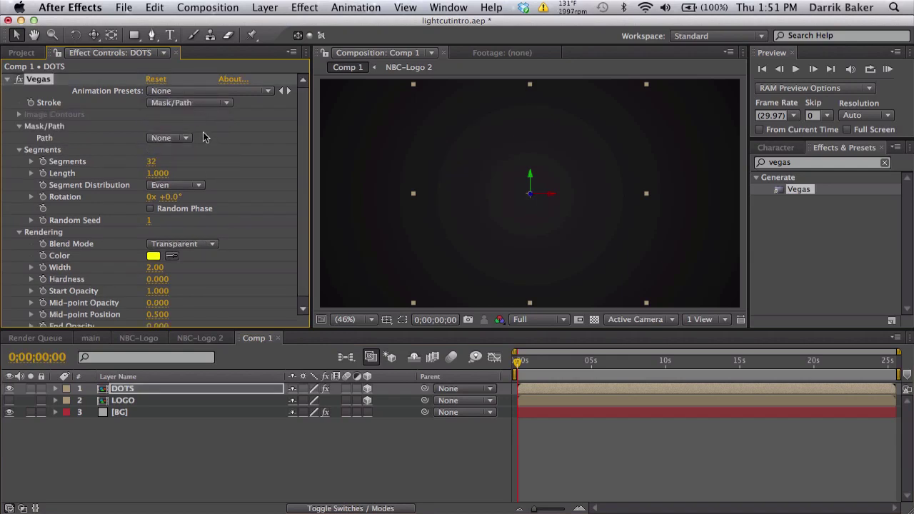
{"action": "left_click", "coordinate": [181, 103]}
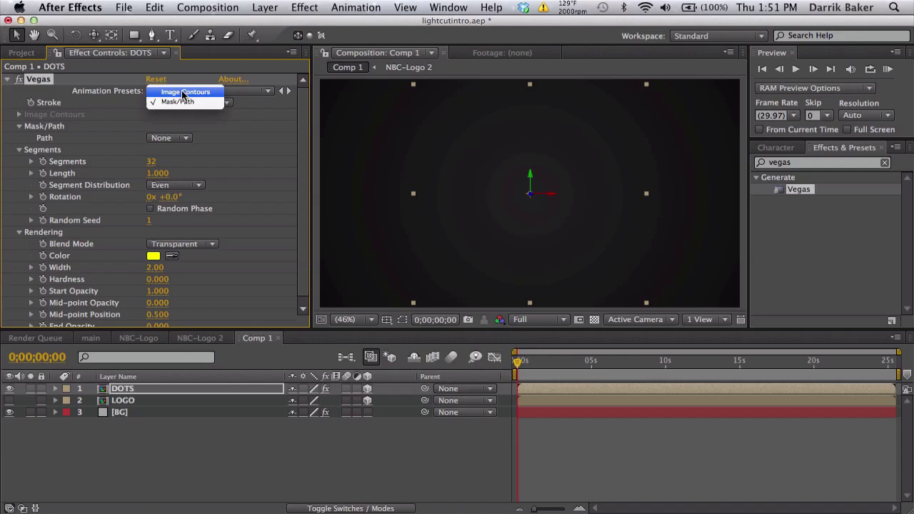
{"action": "left_click", "coordinate": [184, 93]}
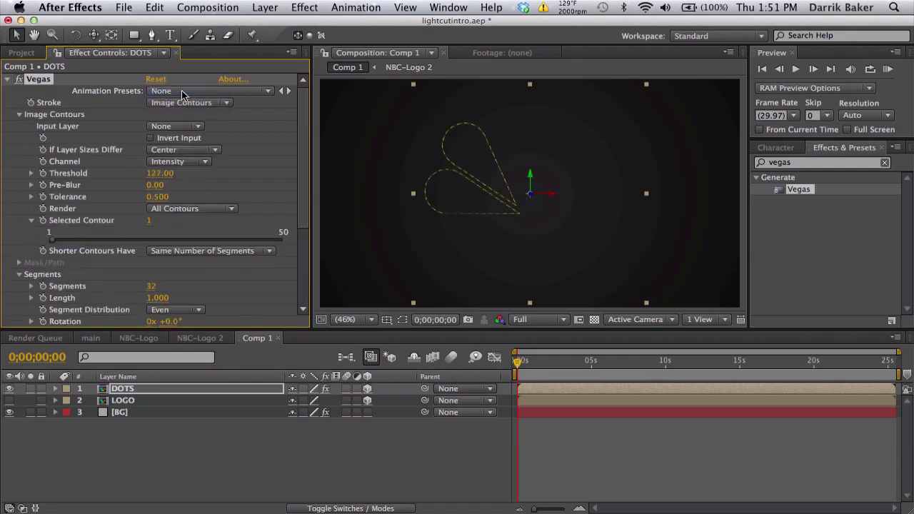
- Set Vegas Image Contours channel to Alpha, then collapse Image Contours and Rendering and expand Segments
{"action": "left_click", "coordinate": [176, 162]}
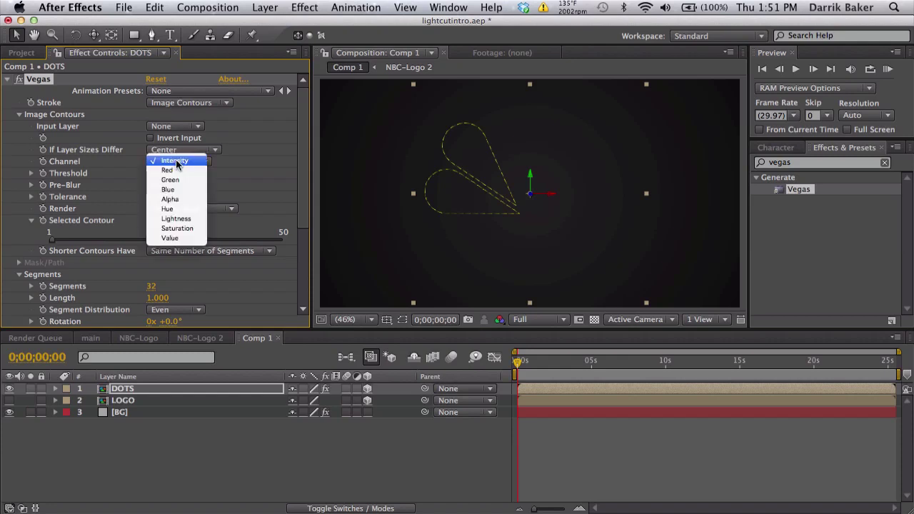
{"action": "left_click", "coordinate": [171, 199]}
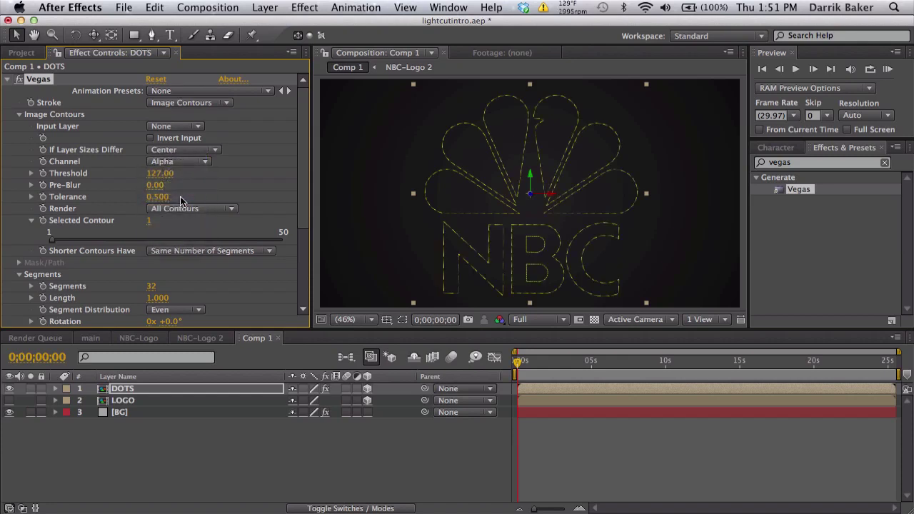
{"action": "left_click", "coordinate": [20, 114]}
{"action": "left_click", "coordinate": [19, 139]}
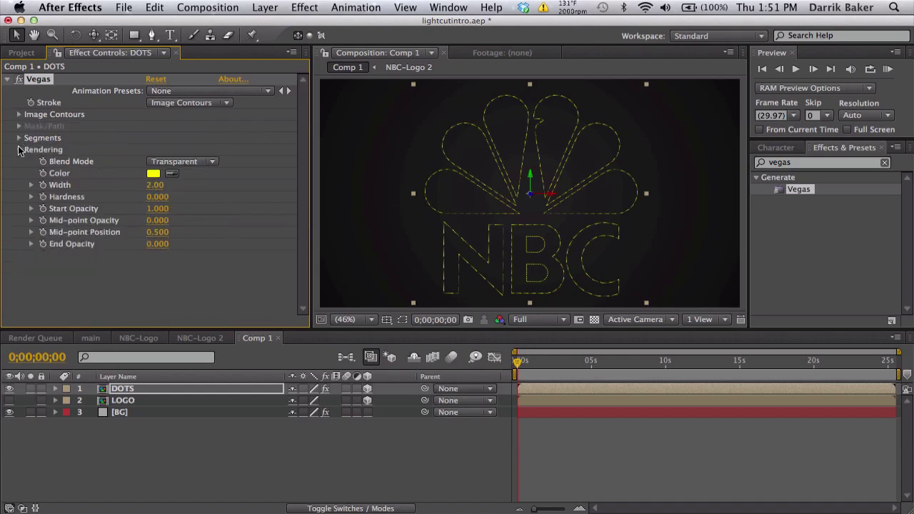
{"action": "left_click", "coordinate": [19, 150]}
{"action": "left_click", "coordinate": [19, 138]}
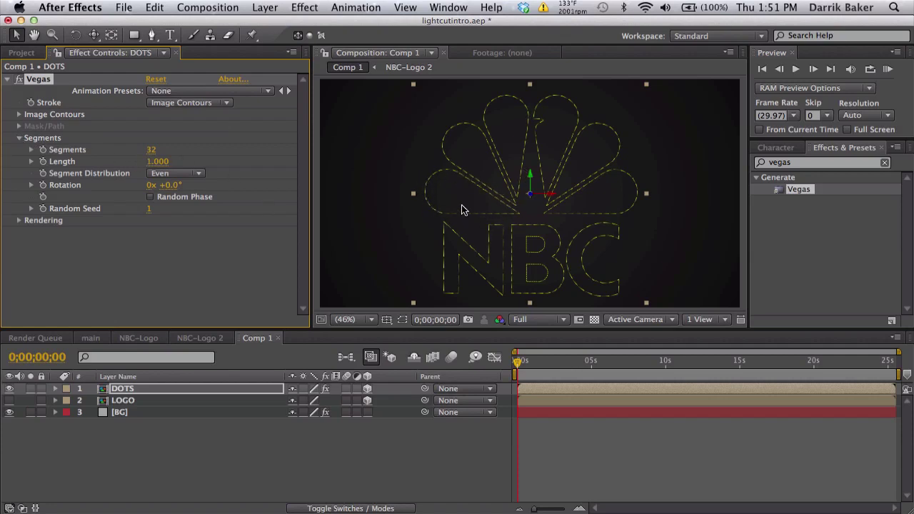
- Set Vegas Segments to 1 and Length to 0.010, checking the dots at 100% zoom
{"action": "left_click", "coordinate": [151, 150]}
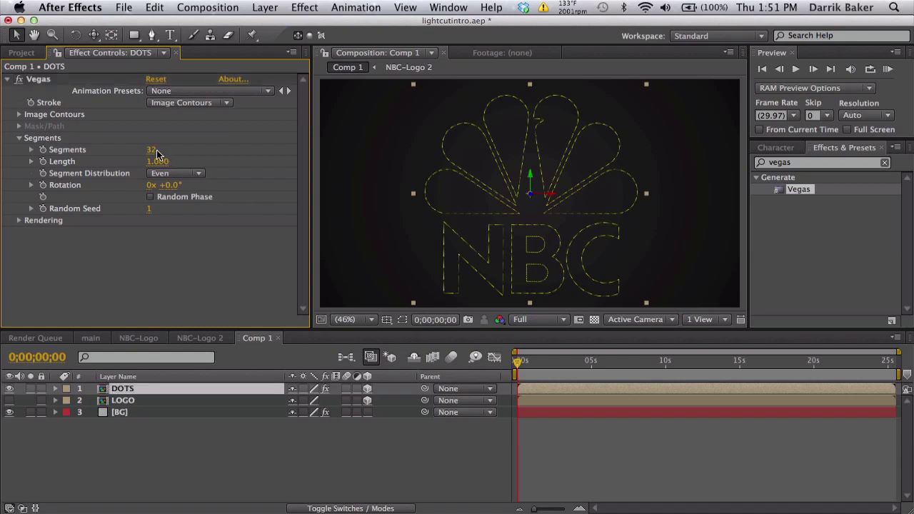
{"action": "type", "text": "1"}
{"action": "key", "text": "Return"}
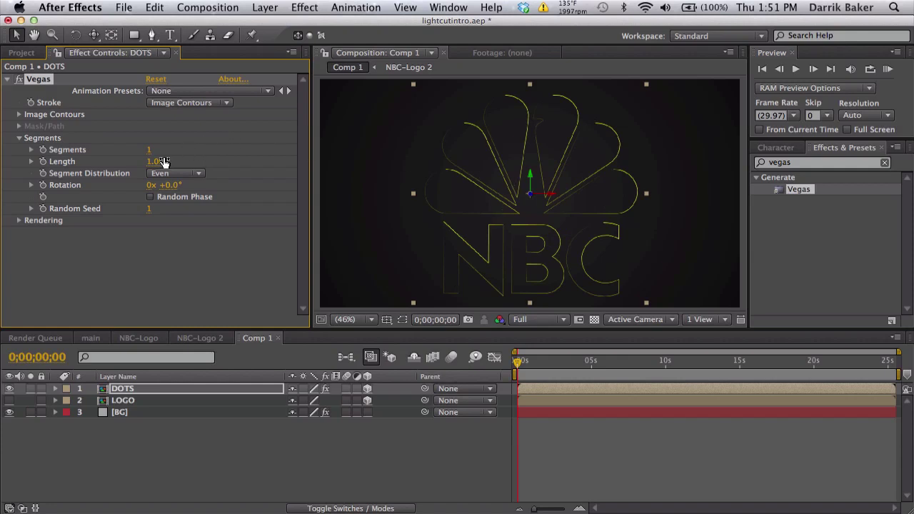
{"action": "left_click_drag", "start_coordinate": [158, 163], "coordinate": [98, 172]}
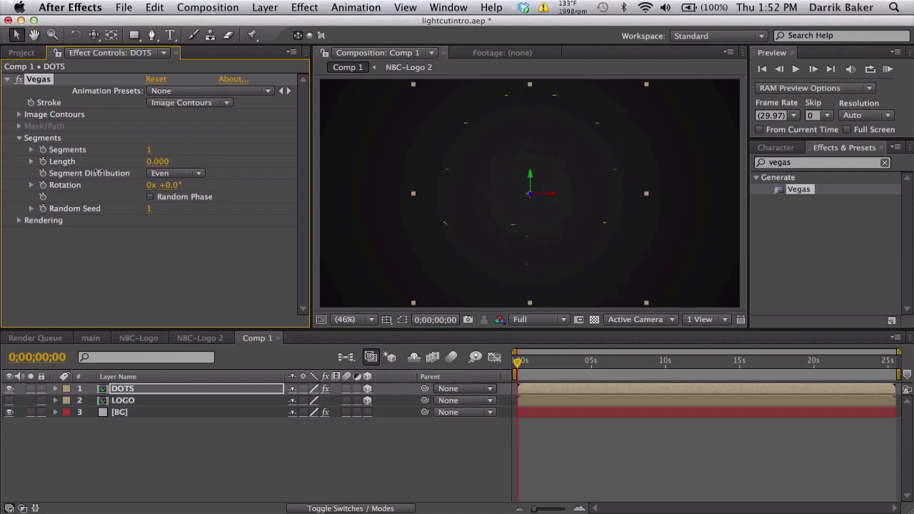
{"action": "left_click", "coordinate": [345, 319]}
{"action": "left_click", "coordinate": [365, 459]}
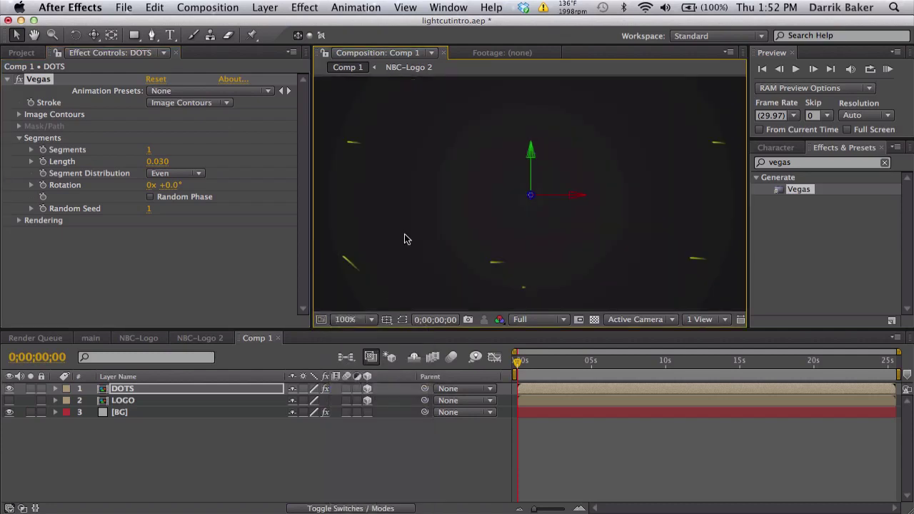
{"action": "key", "text": "space"}
{"action": "left_click_drag", "start_coordinate": [407, 232], "coordinate": [482, 187]}
{"action": "left_click", "coordinate": [160, 161]}
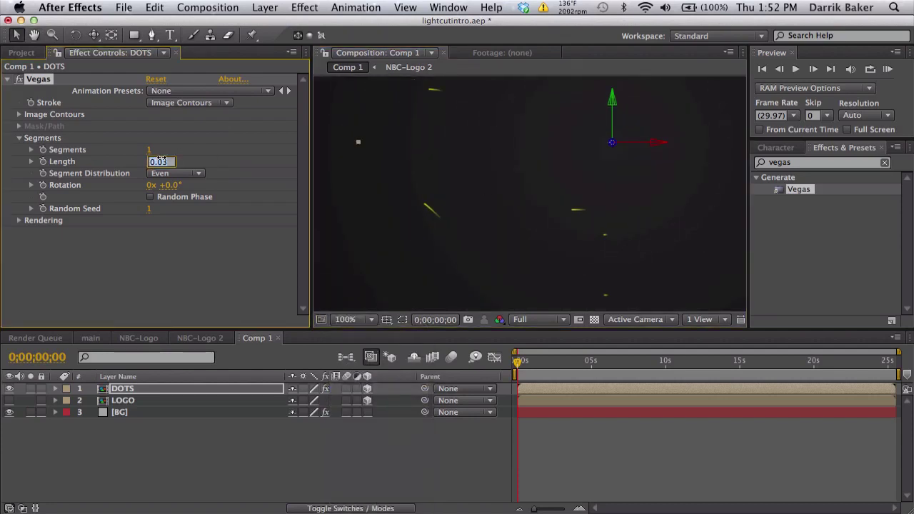
{"action": "type", "text": "0"}
{"action": "key", "text": "Return"}
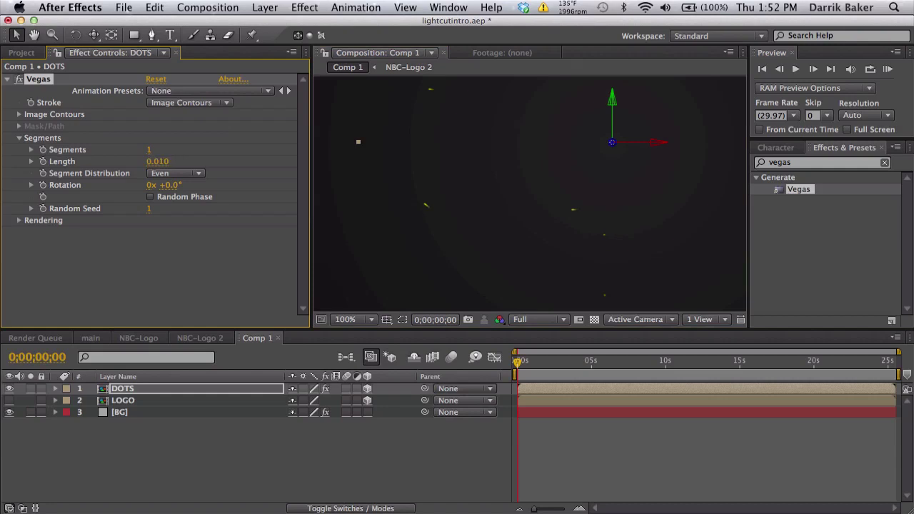
- Set the DOTS Vegas rendering stroke width to 5
{"action": "left_click", "coordinate": [19, 138]}
{"action": "left_click", "coordinate": [19, 139]}
{"action": "left_click", "coordinate": [20, 220]}
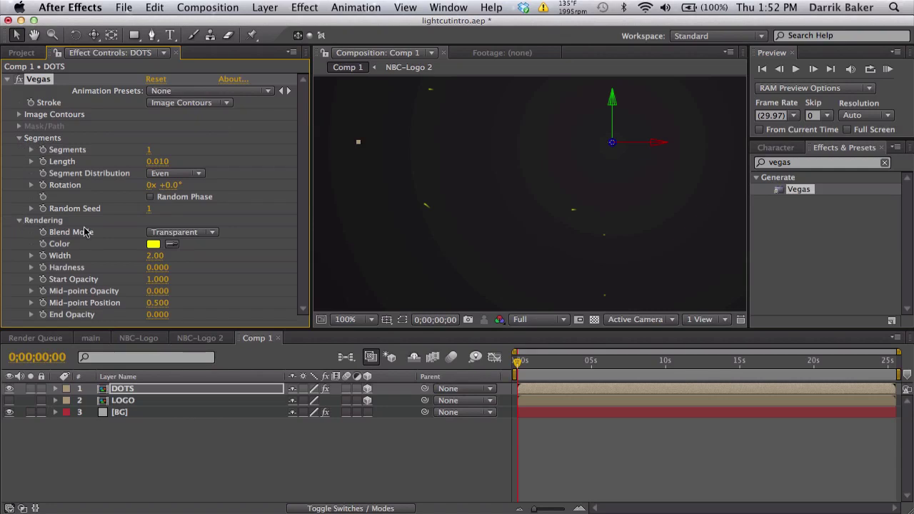
{"action": "left_click_drag", "start_coordinate": [146, 259], "coordinate": [335, 222]}
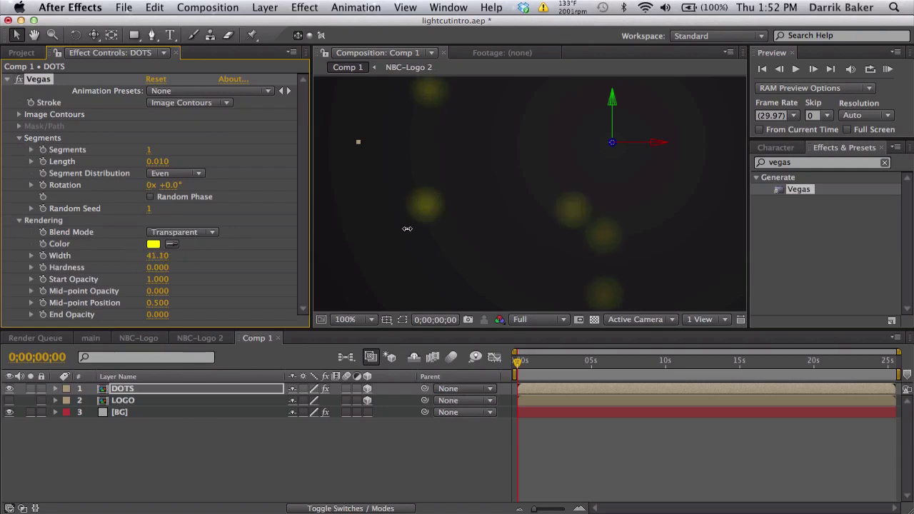
{"action": "left_click_drag", "start_coordinate": [406, 229], "coordinate": [156, 262]}
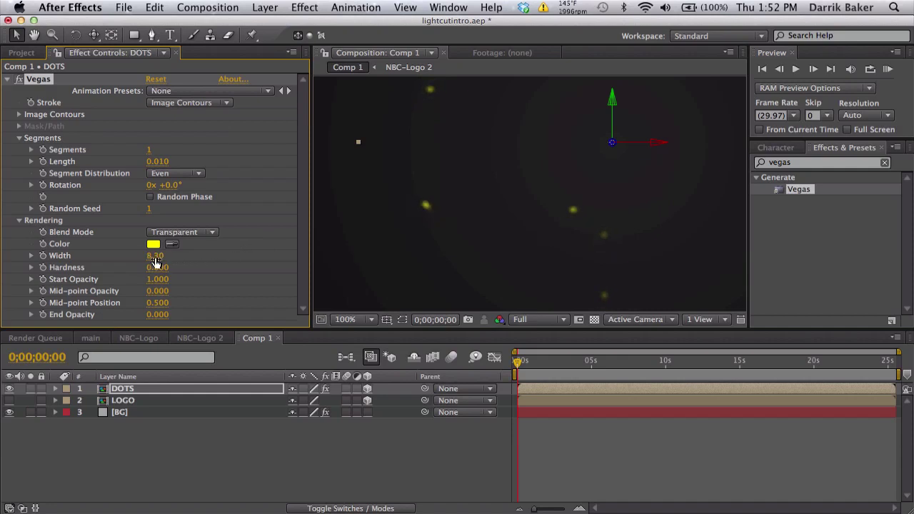
{"action": "left_click", "coordinate": [155, 255]}
{"action": "type", "text": "5"}
{"action": "key", "text": "Return"}
- Color the Vegas dots white (FFFFFF) and set the viewer magnification to Fit
{"action": "left_click", "coordinate": [154, 244]}
{"action": "left_click_drag", "start_coordinate": [332, 369], "coordinate": [195, 198]}
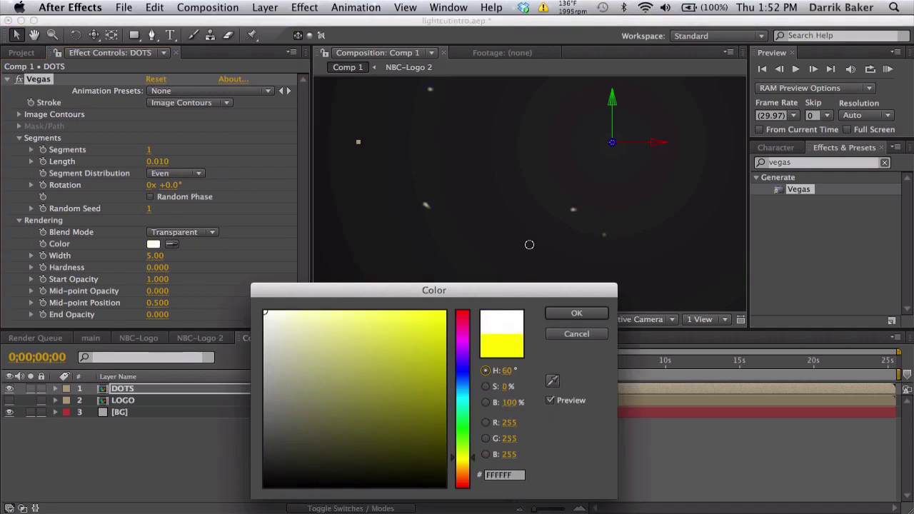
{"action": "left_click", "coordinate": [576, 313]}
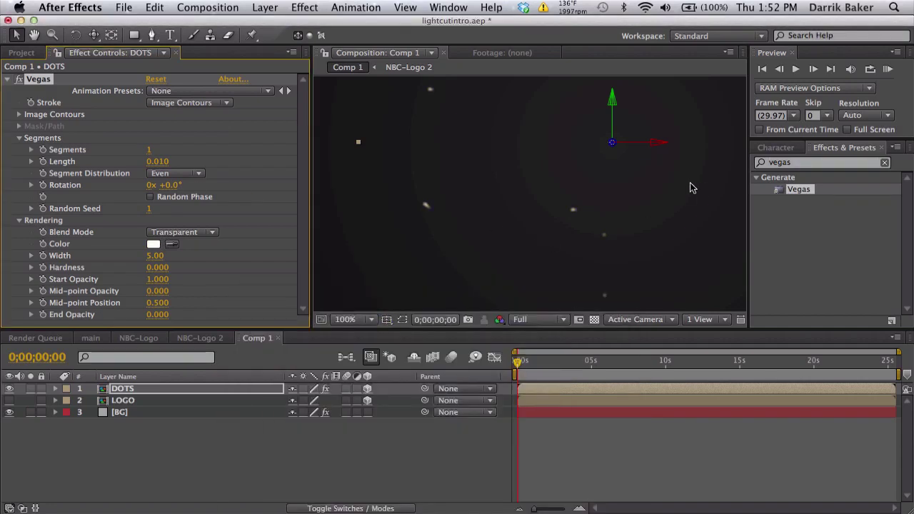
{"action": "left_click", "coordinate": [348, 319]}
{"action": "left_click", "coordinate": [353, 329]}
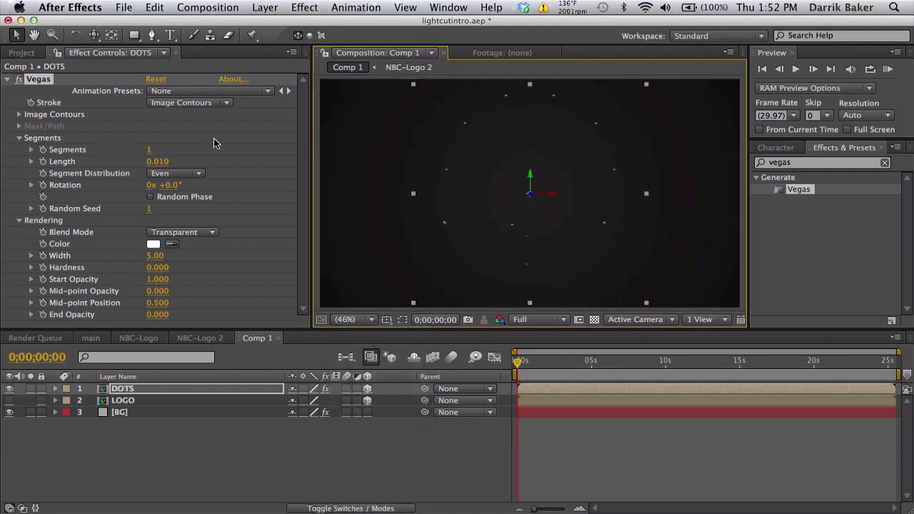
- Create a new adjustment layer above DOTS and name it Shine
{"action": "left_click", "coordinate": [151, 389]}
{"action": "left_click", "coordinate": [264, 7]}
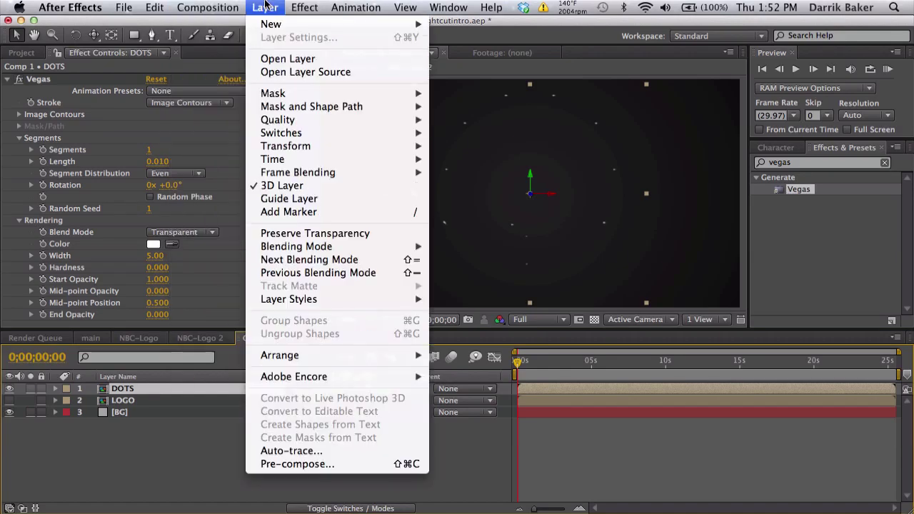
{"action": "mouse_move", "coordinate": [273, 26]}
{"action": "left_click", "coordinate": [474, 108]}
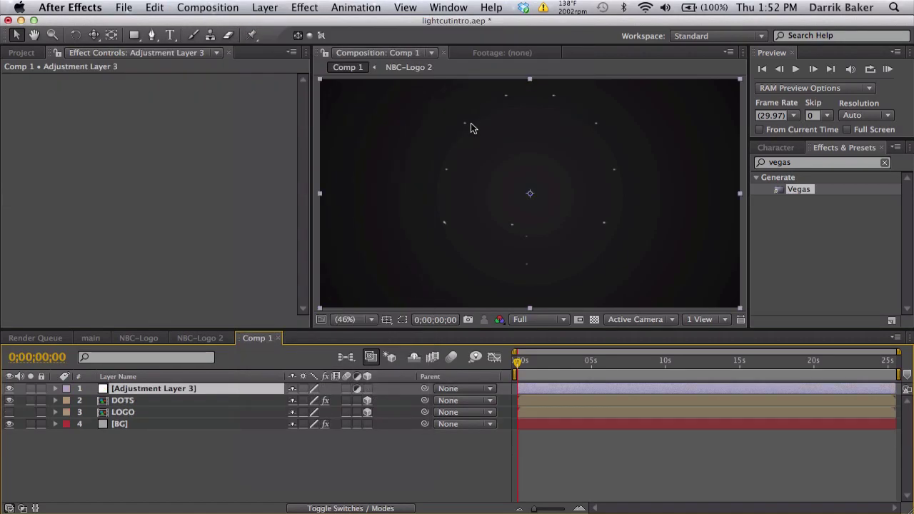
{"action": "key", "text": "Return"}
{"action": "type", "text": "Shine"}
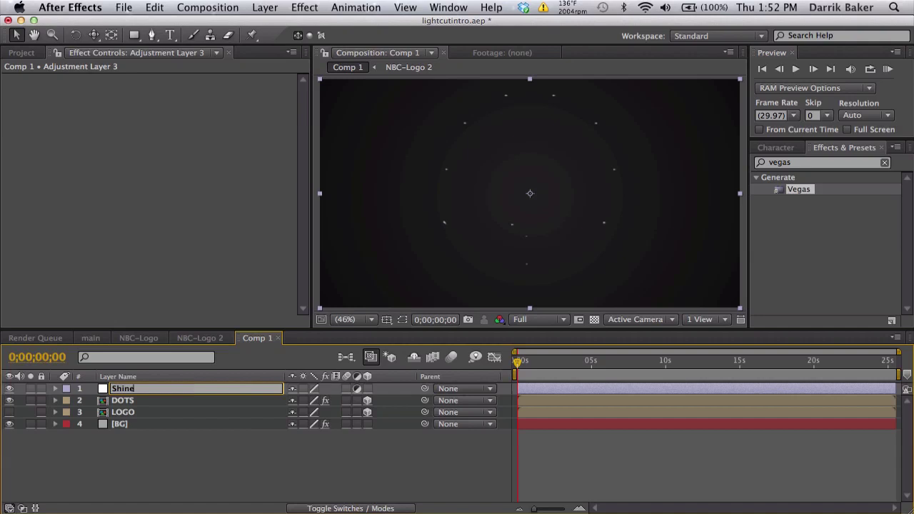
{"action": "key", "text": "Return"}
- Apply Trapcode Shine to the Shine layer in Add mode with Boost Light raised to 115.7
{"action": "left_click", "coordinate": [795, 162]}
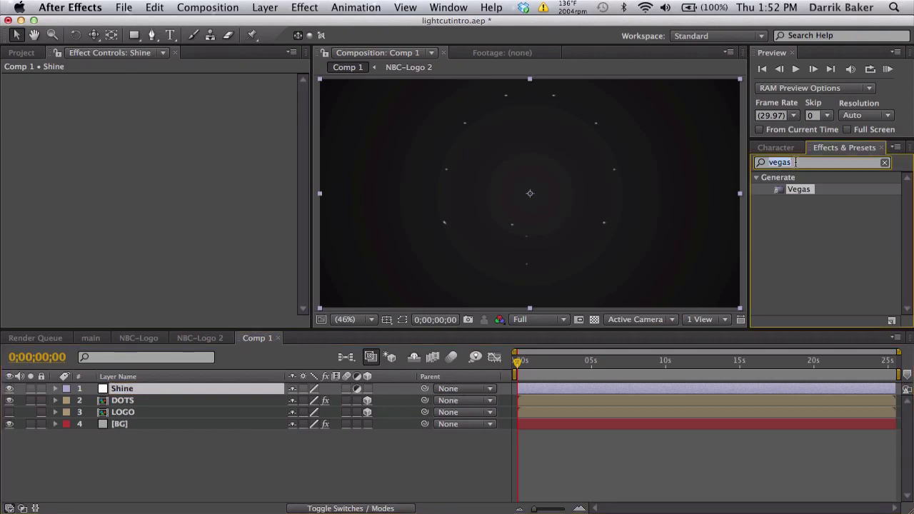
{"action": "type", "text": "shine"}
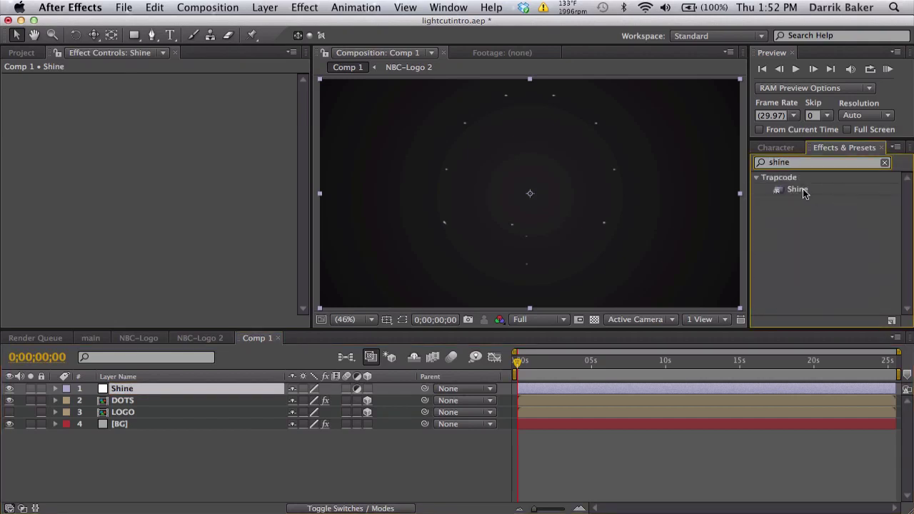
{"action": "left_click_drag", "start_coordinate": [803, 193], "coordinate": [257, 391]}
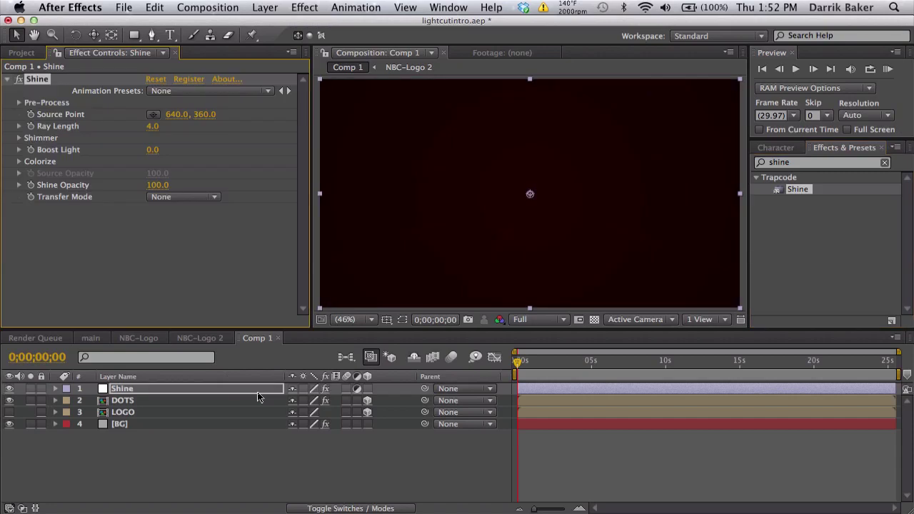
{"action": "left_click", "coordinate": [212, 198]}
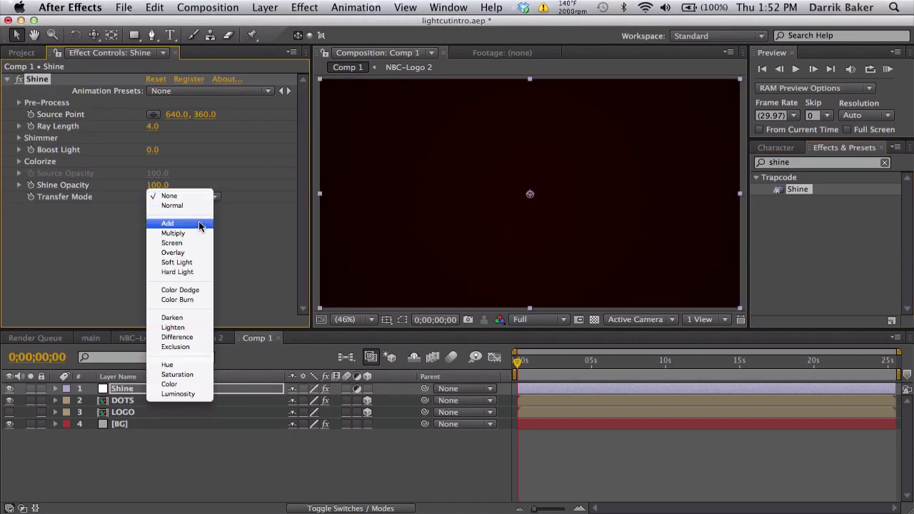
{"action": "left_click", "coordinate": [199, 225]}
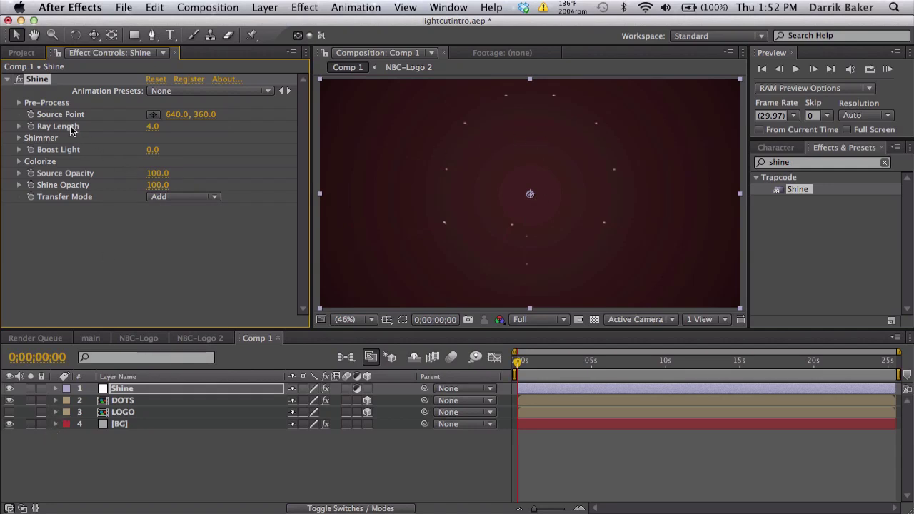
{"action": "left_click", "coordinate": [19, 103]}
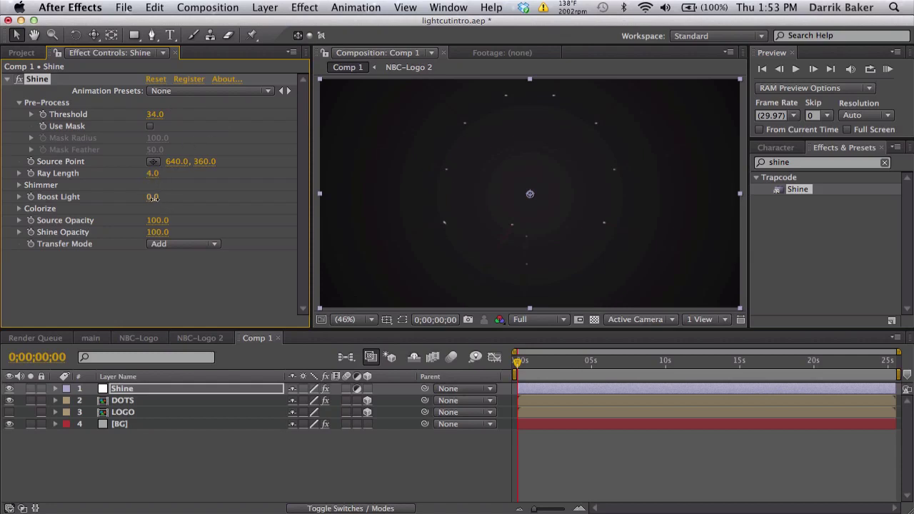
{"action": "left_click_drag", "start_coordinate": [157, 197], "coordinate": [286, 193]}
{"action": "left_click_drag", "start_coordinate": [157, 197], "coordinate": [202, 199]}
- Duplicate DOTS, rename the copy TRAILS, and move it above Shine to the top
{"action": "left_click", "coordinate": [131, 401]}
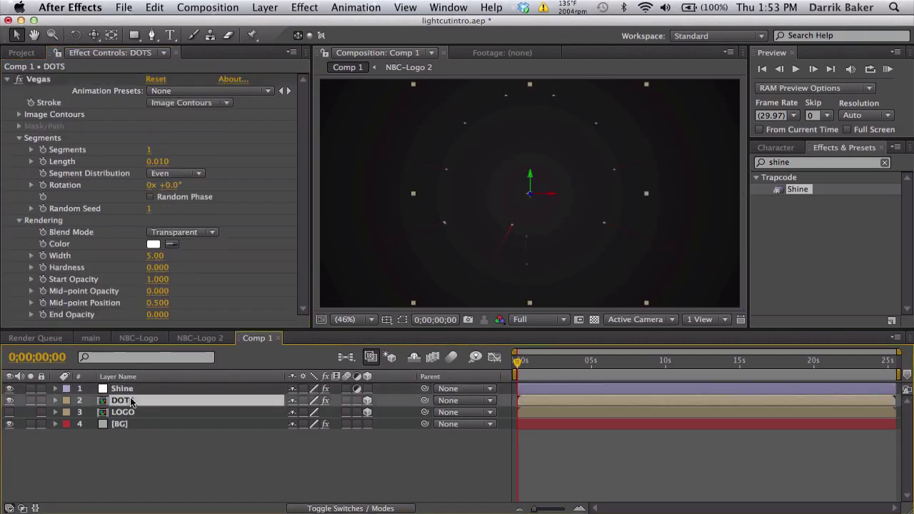
{"action": "key", "text": "super+d"}
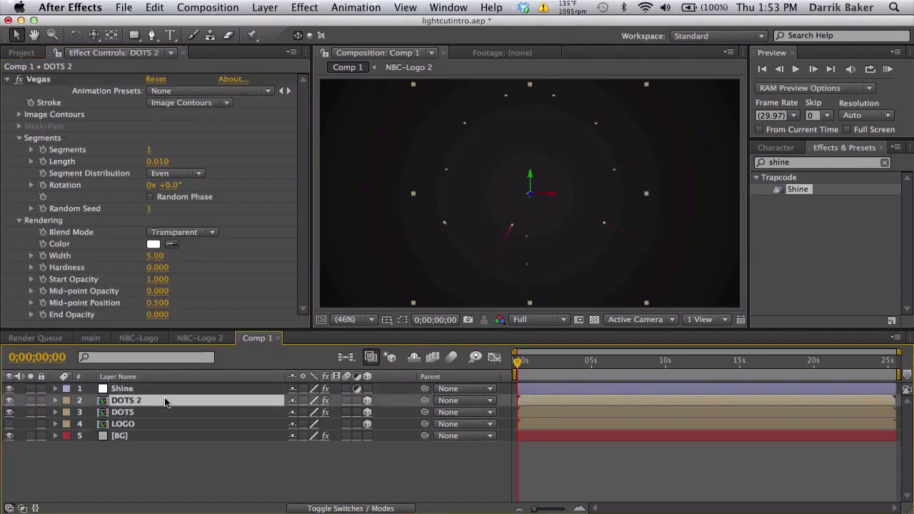
{"action": "key", "text": "Return"}
{"action": "type", "text": "TRAIL"}
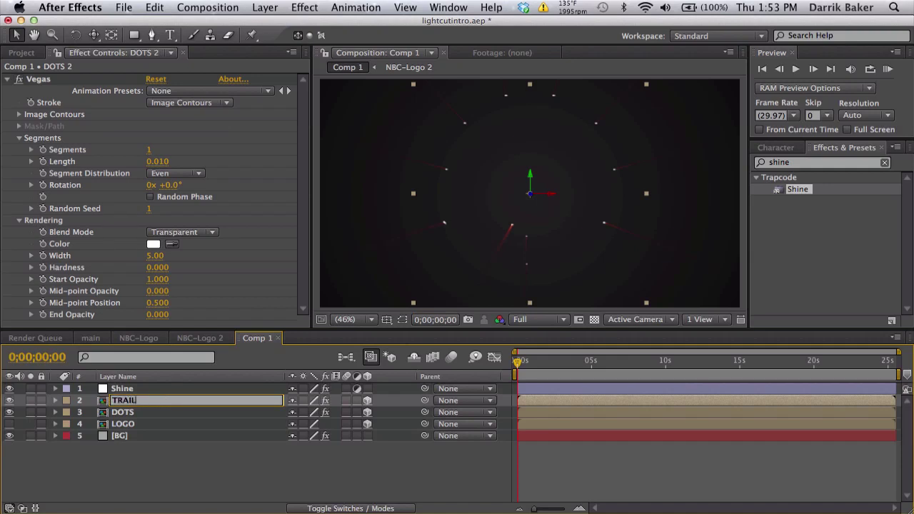
{"action": "type", "text": "S"}
{"action": "key", "text": "Return"}
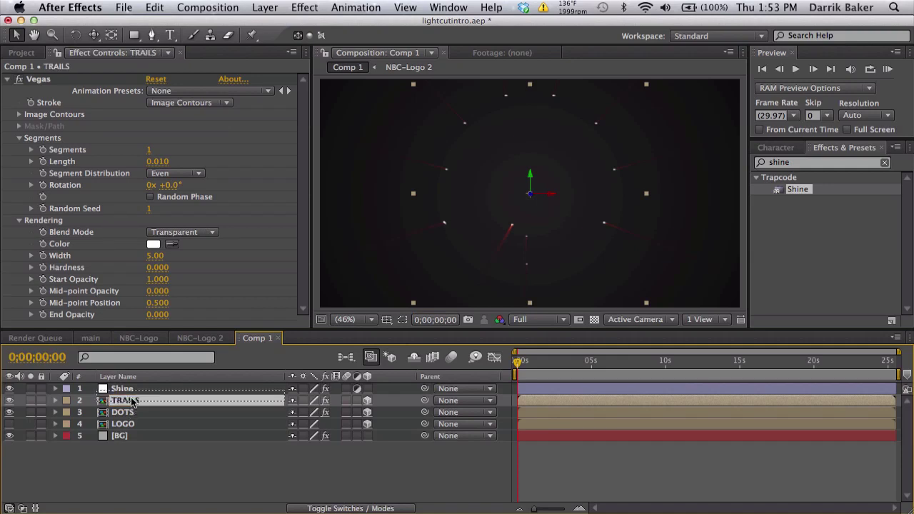
{"action": "left_click_drag", "start_coordinate": [133, 401], "coordinate": [133, 391]}
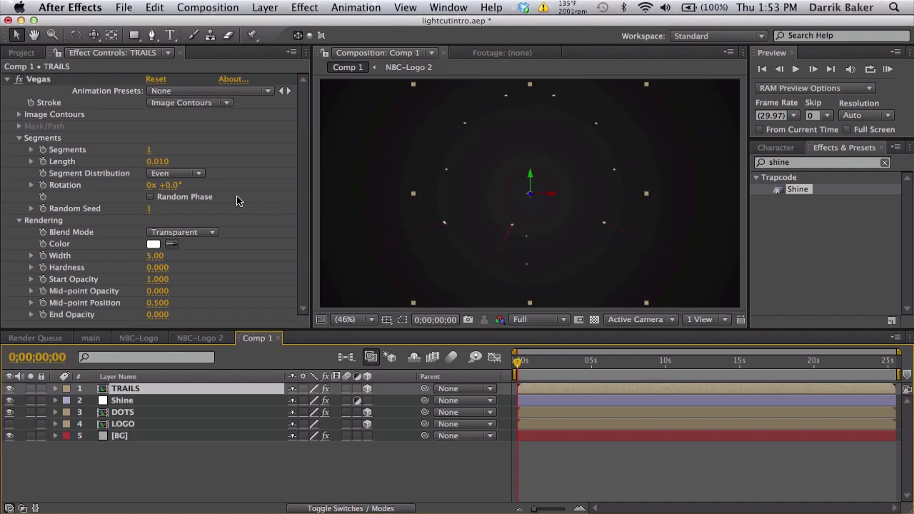
- Keyframe the TRAILS Vegas Length at 0 at the composition start
{"action": "left_click", "coordinate": [43, 162]}
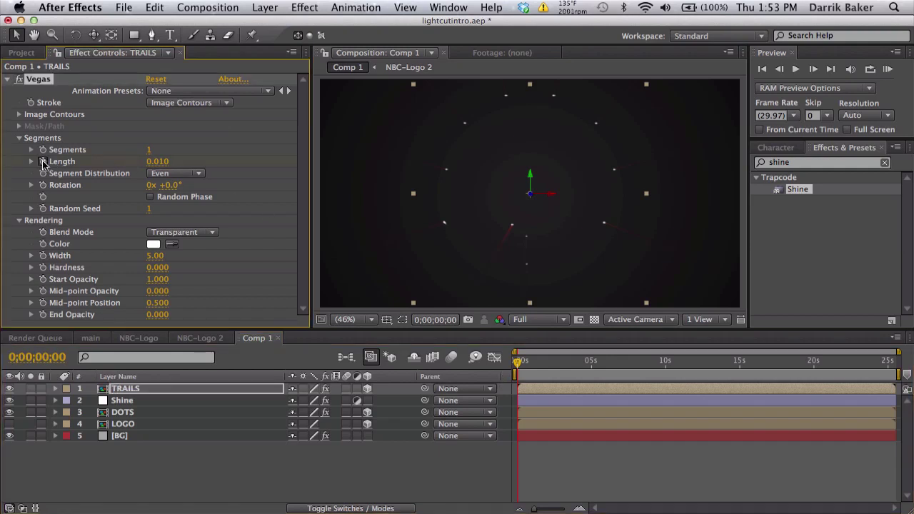
{"action": "left_click", "coordinate": [158, 162]}
{"action": "type", "text": "0"}
{"action": "key", "text": "Return"}
- Set Length to 1 at 0;00;05;00, then return the playhead to the start
{"action": "left_click", "coordinate": [591, 365]}
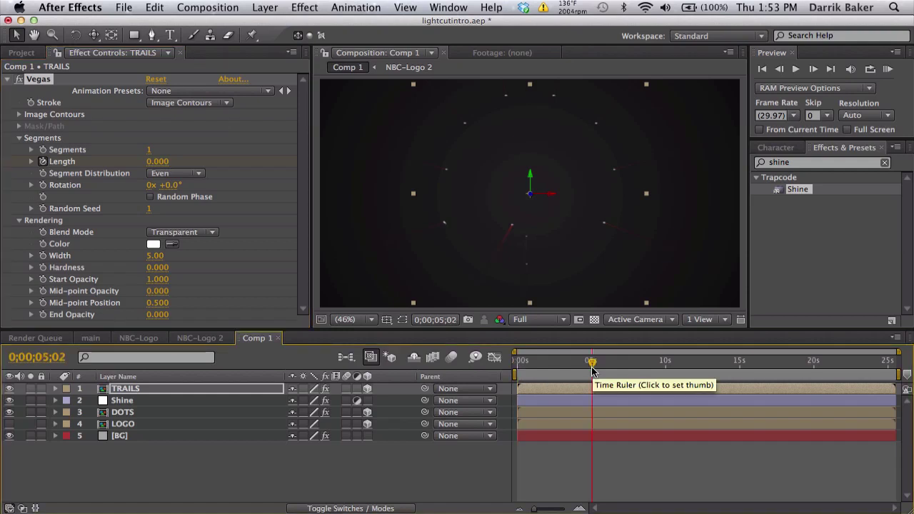
{"action": "left_click", "coordinate": [57, 359]}
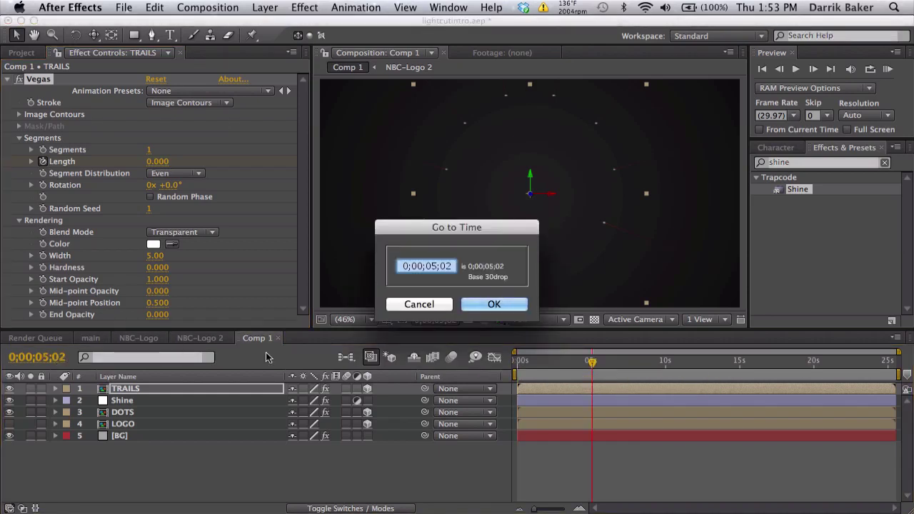
{"action": "key", "text": "Return"}
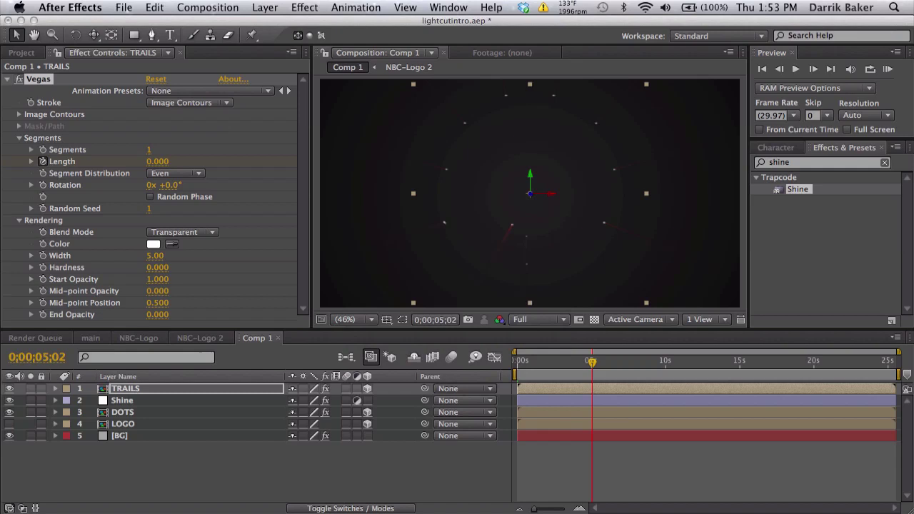
{"action": "left_click", "coordinate": [157, 162]}
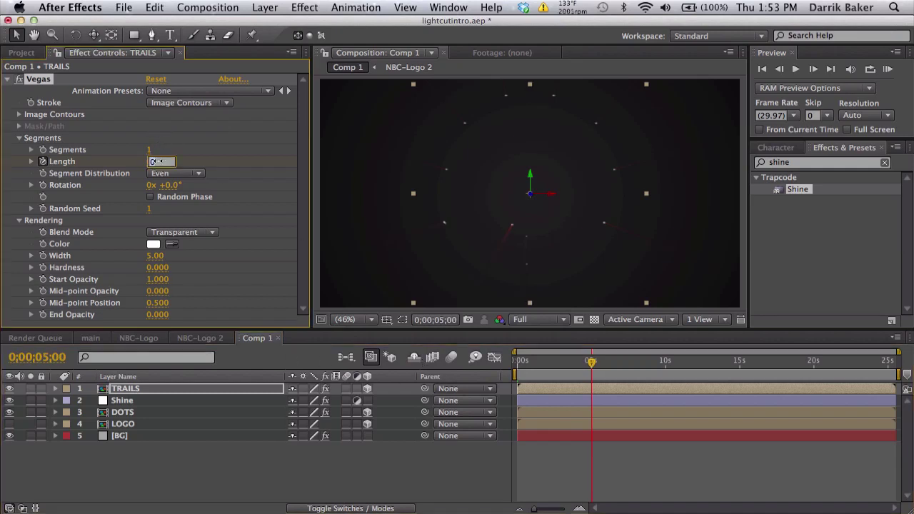
{"action": "type", "text": "1"}
{"action": "key", "text": "Return"}
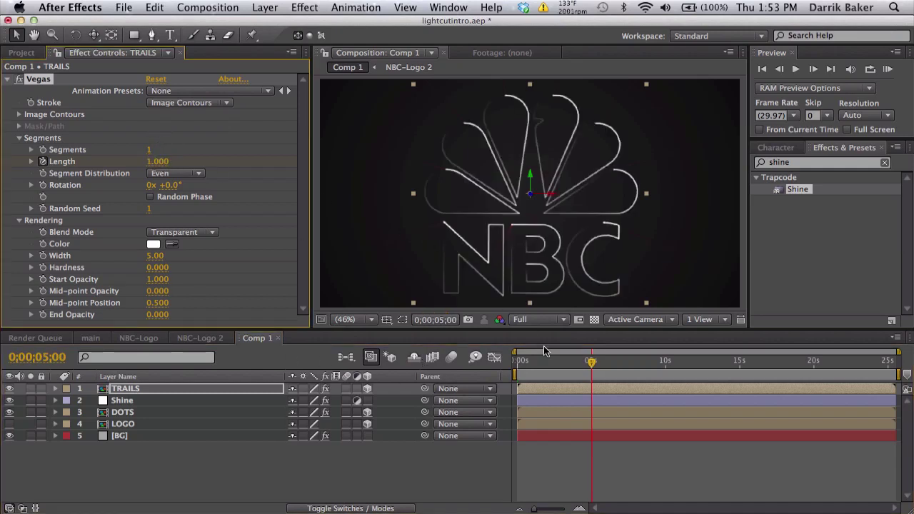
{"action": "left_click", "coordinate": [540, 363]}
{"action": "mouse_move", "coordinate": [539, 364]}
{"action": "left_mouse_down"}
{"action": "mouse_move", "coordinate": [515, 363]}
{"action": "mouse_move", "coordinate": [590, 361]}
{"action": "mouse_move", "coordinate": [549, 367]}
{"action": "mouse_move", "coordinate": [492, 358]}
{"action": "left_mouse_up"}
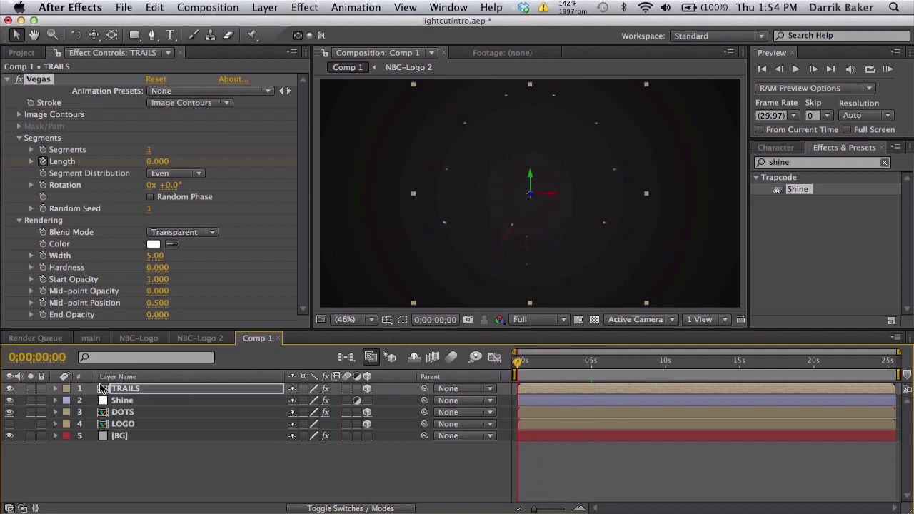
- Expand DOTS' Vegas Segments, scrub its Rotation, and reset Rotation to 0
{"action": "left_click", "coordinate": [152, 389]}
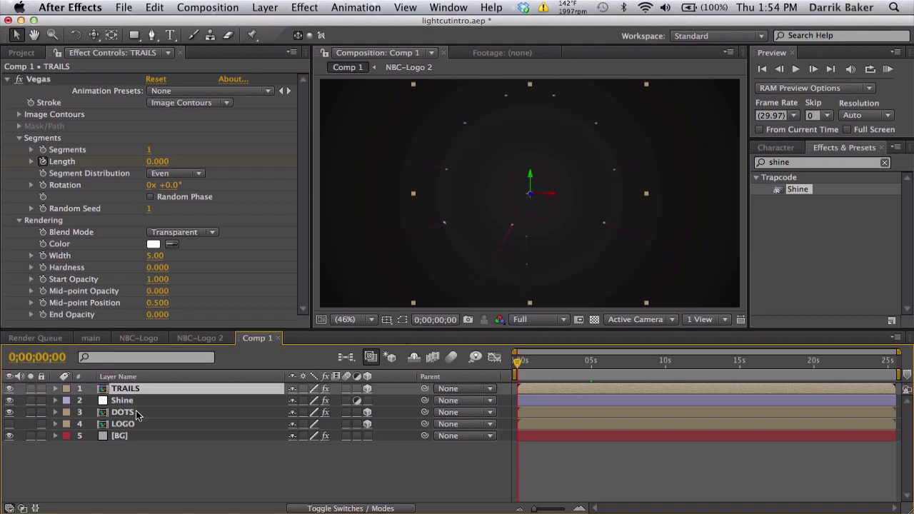
{"action": "left_click", "coordinate": [138, 414]}
{"action": "key", "text": "e"}
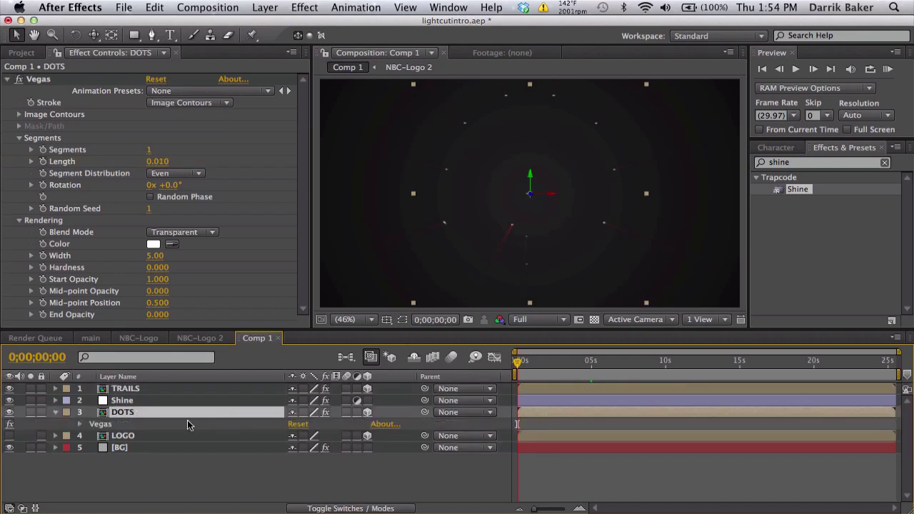
{"action": "left_click", "coordinate": [80, 424]}
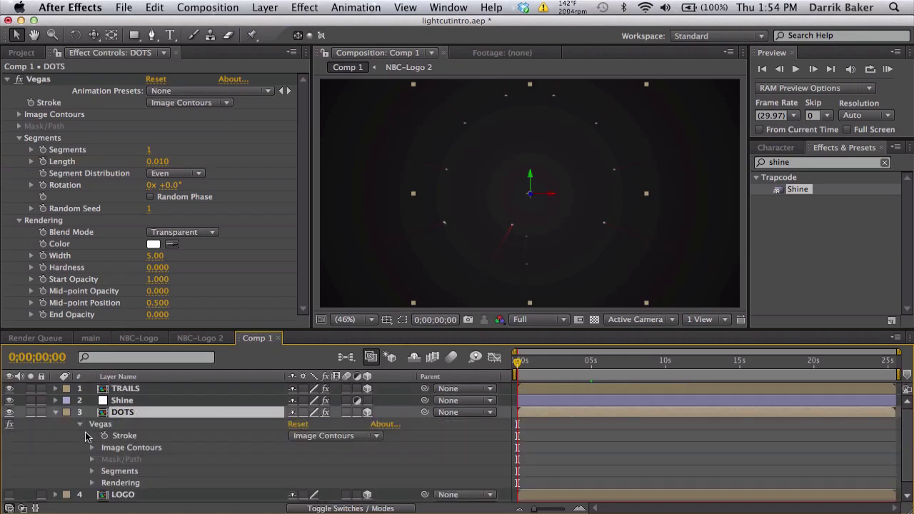
{"action": "left_click", "coordinate": [91, 471]}
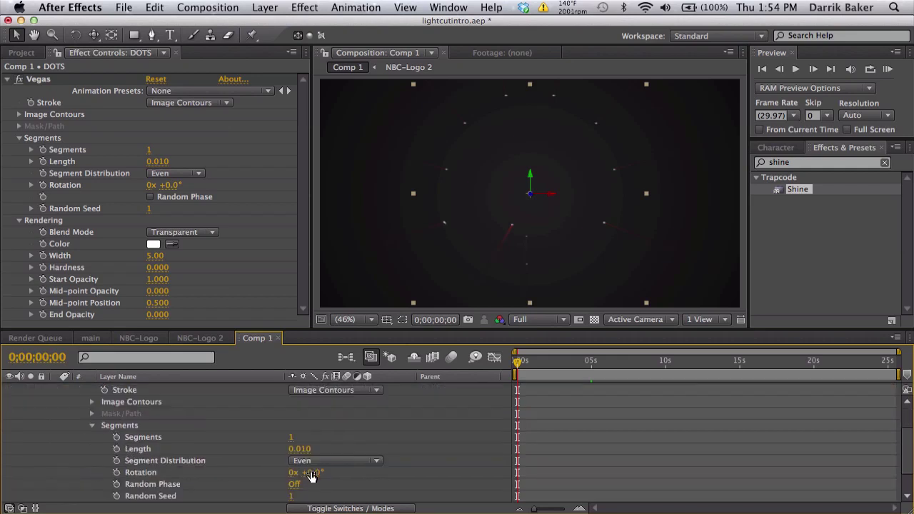
{"action": "left_click_drag", "start_coordinate": [311, 477], "coordinate": [356, 461]}
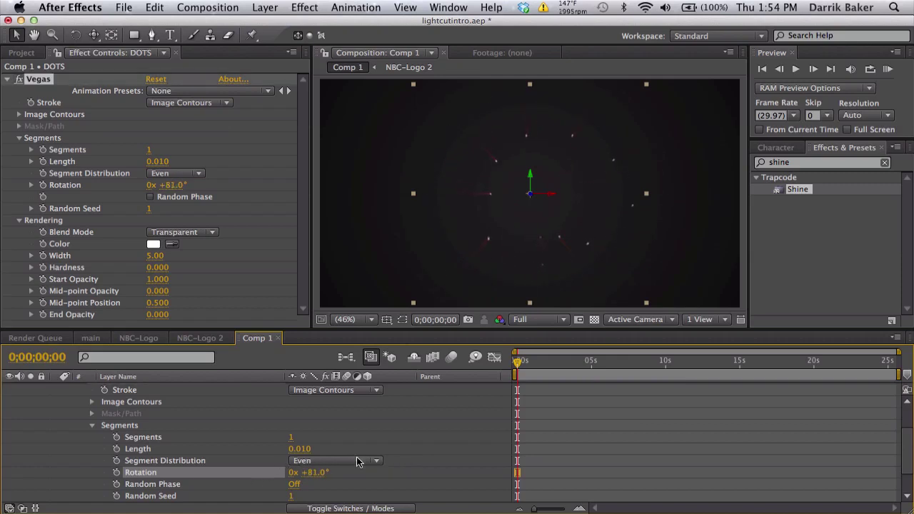
{"action": "left_click", "coordinate": [315, 472]}
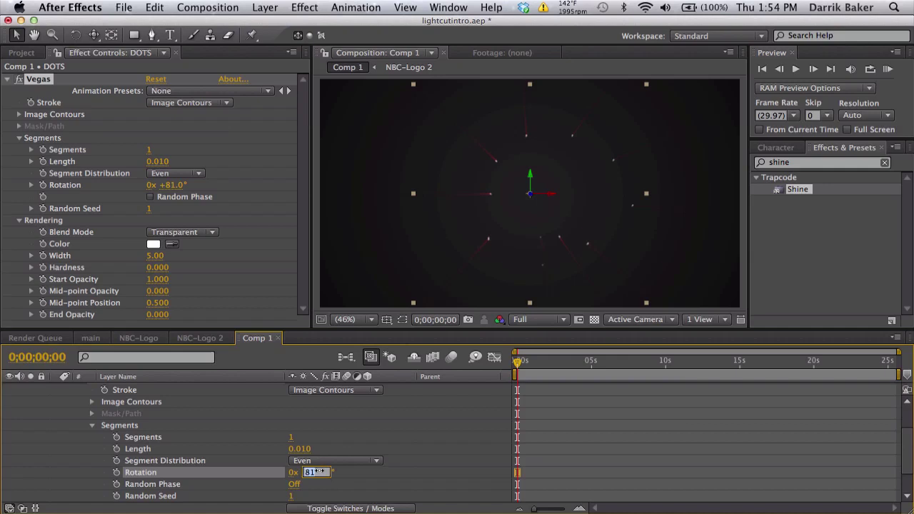
{"action": "type", "text": "0"}
{"action": "key", "text": "Return"}
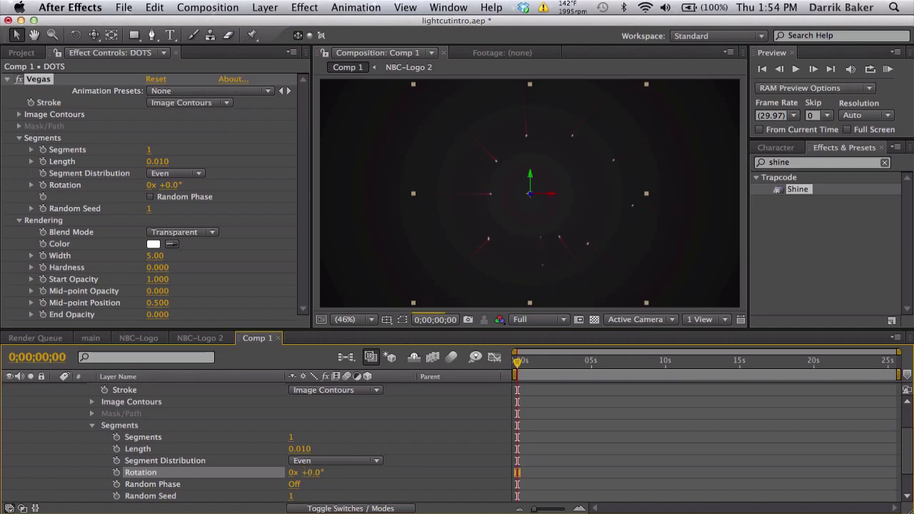
{"action": "scroll", "coordinate": [235, 436], "scroll_direction": "up", "scroll_amount": 3}
{"action": "left_click", "coordinate": [164, 387]}
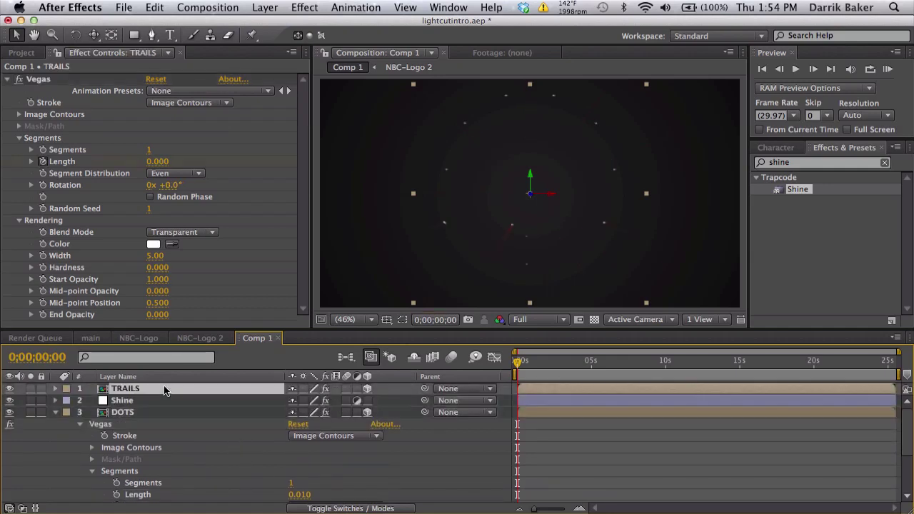
- Pick-whip a TRAILS Vegas Rotation expression to DOTS' Vegas Rotation, then select DOTS
{"action": "left_click", "coordinate": [43, 185], "text": "alt"}
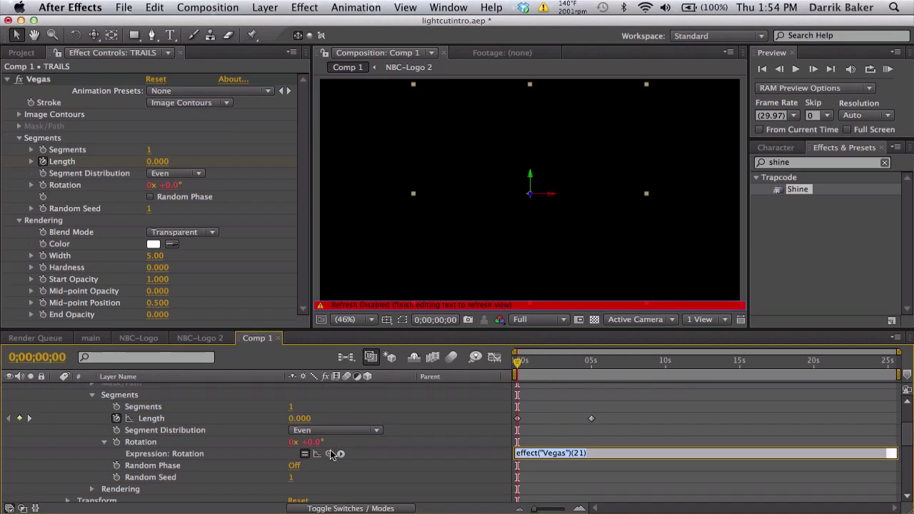
{"action": "left_click_drag", "start_coordinate": [330, 455], "coordinate": [189, 442]}
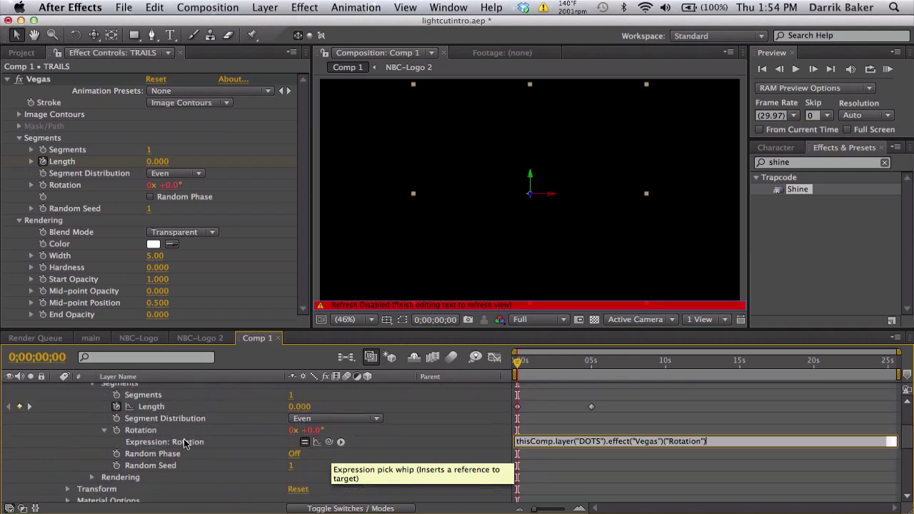
{"action": "left_click", "coordinate": [585, 430]}
{"action": "scroll", "coordinate": [101, 406], "scroll_direction": "up", "scroll_amount": 5}
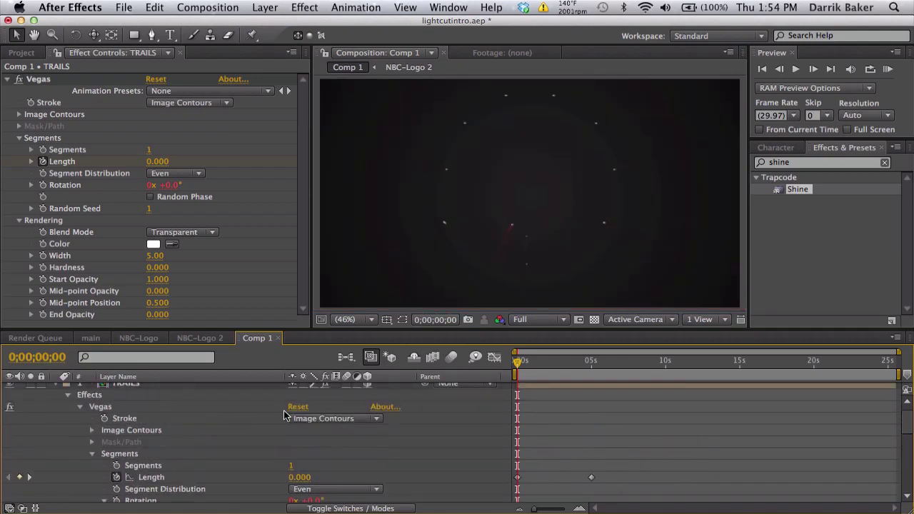
{"action": "left_click", "coordinate": [56, 389]}
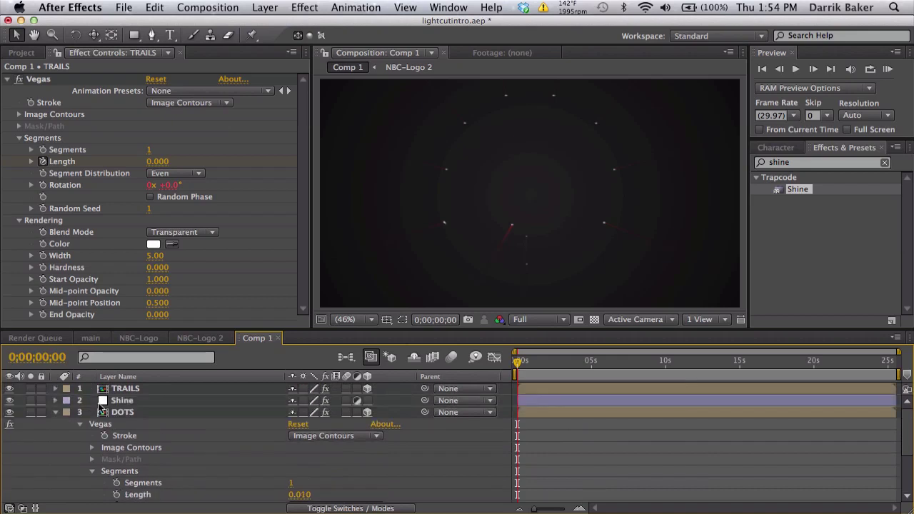
{"action": "left_click", "coordinate": [121, 413]}
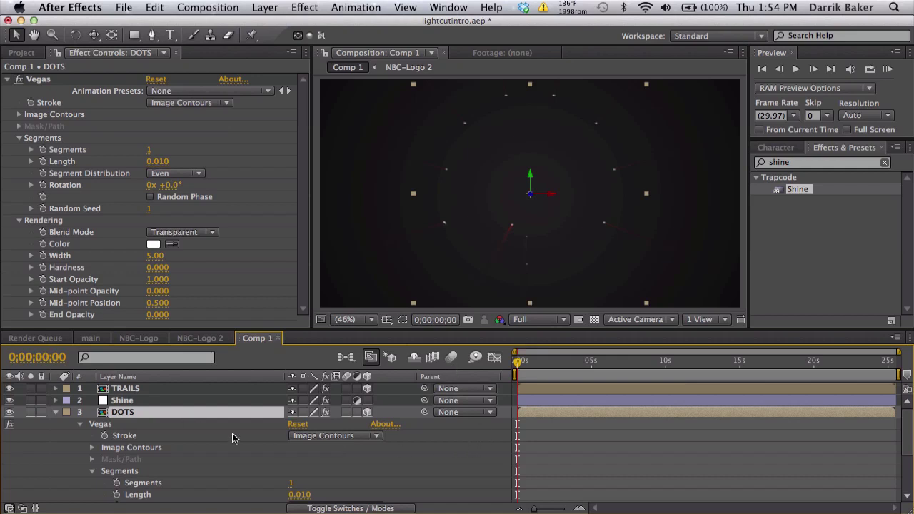
{"action": "scroll", "coordinate": [232, 438], "scroll_direction": "down", "scroll_amount": 1}
{"action": "scroll", "coordinate": [232, 437], "scroll_direction": "down", "scroll_amount": 2}
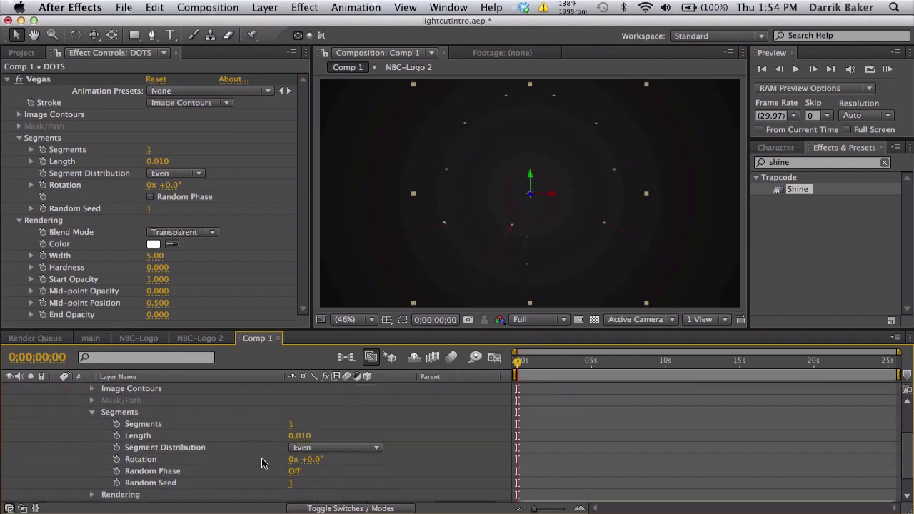
- Keyframe DOTS Rotation at 0° at the start and move to 0;00;05;00
{"action": "left_click", "coordinate": [118, 460]}
{"action": "key", "text": "u"}
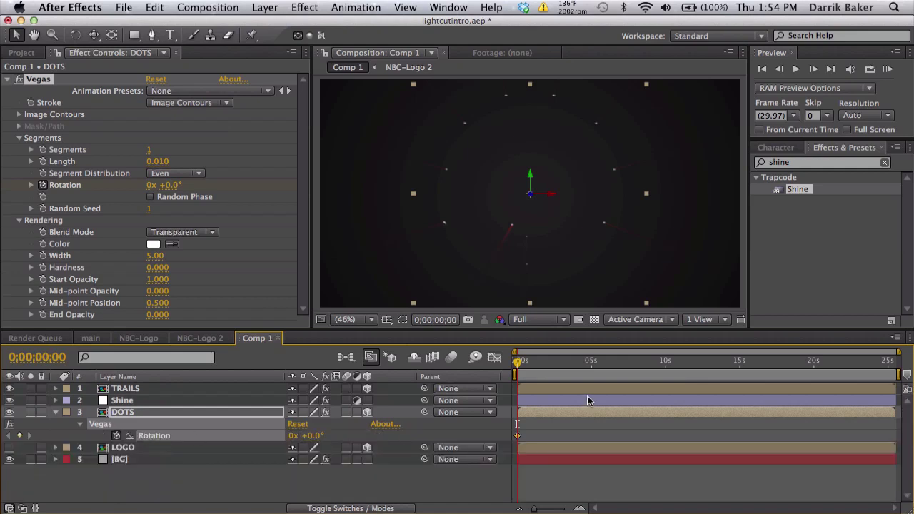
{"action": "left_click", "coordinate": [53, 350]}
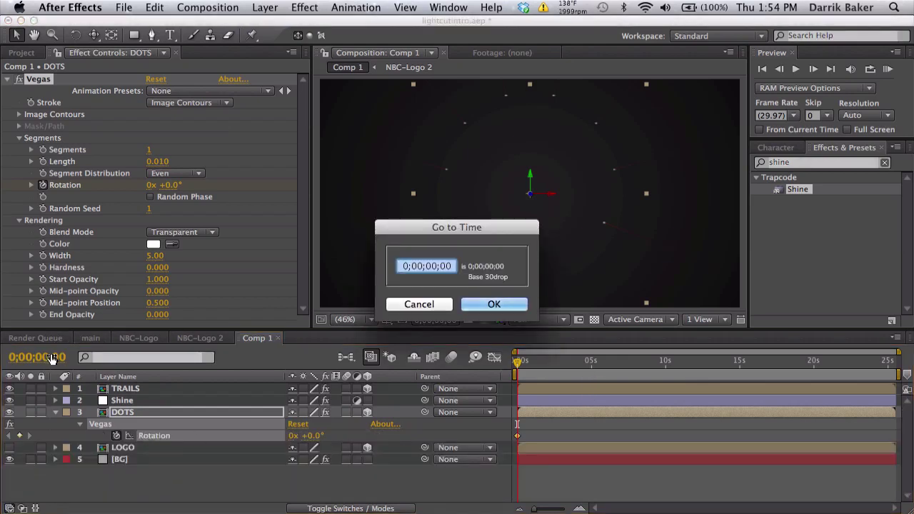
{"action": "left_click", "coordinate": [422, 266]}
{"action": "left_click", "coordinate": [436, 266]}
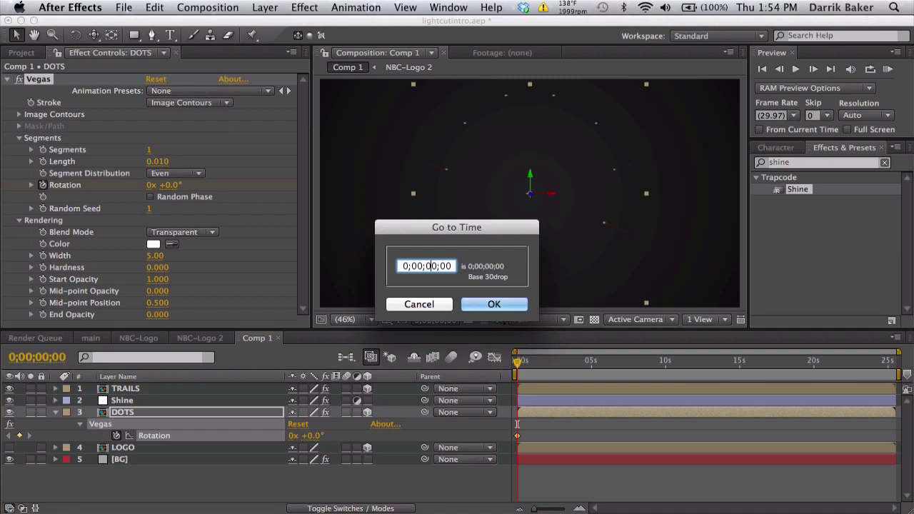
{"action": "key", "text": "BackSpace"}
{"action": "type", "text": "5"}
{"action": "key", "text": "Return"}
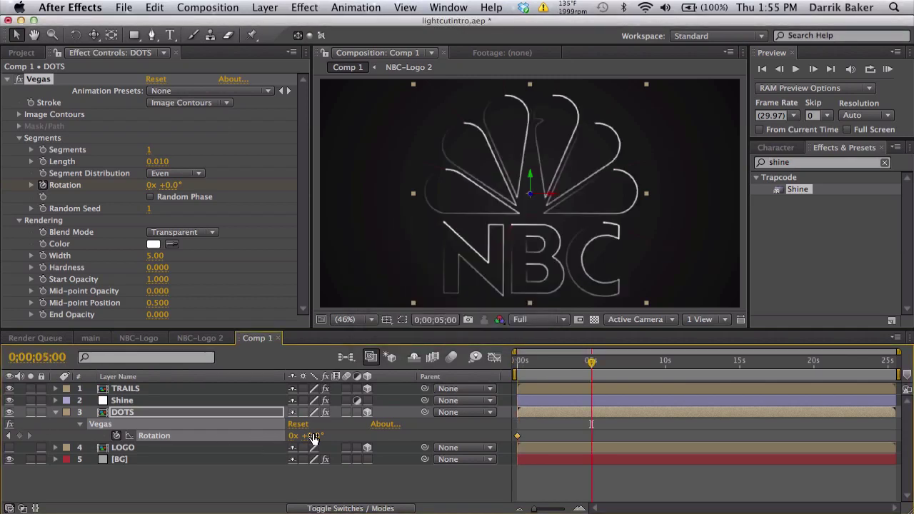
- Set DOTS Rotation to -360 at five seconds for one full negative turn
{"action": "left_click_drag", "start_coordinate": [313, 435], "coordinate": [214, 474]}
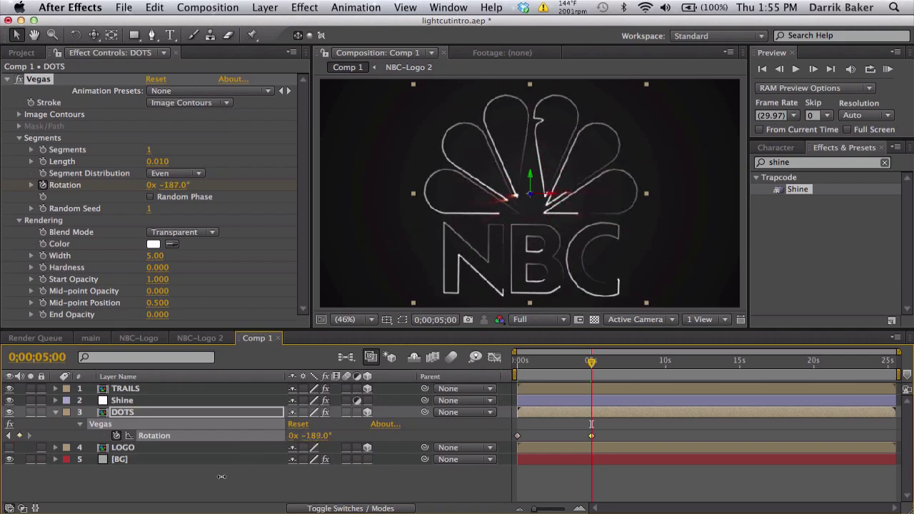
{"action": "left_click", "coordinate": [312, 436]}
{"action": "type", "text": "-"}
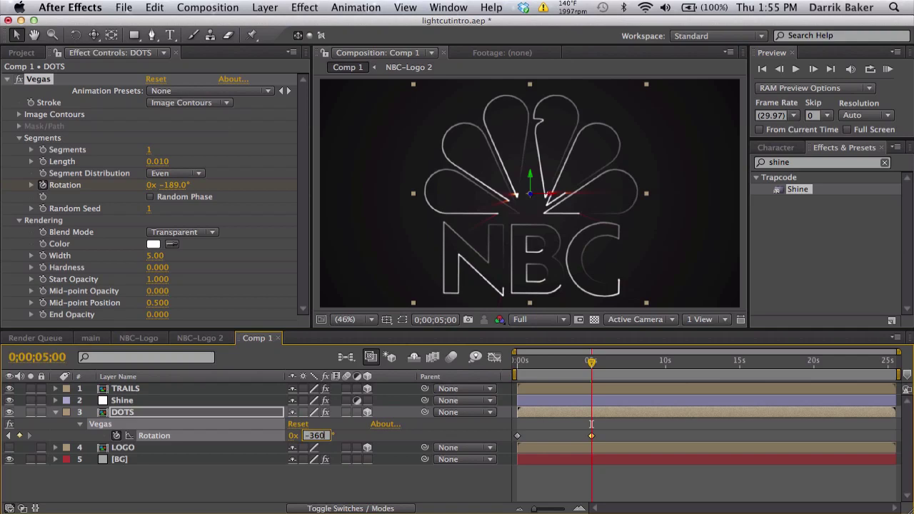
{"action": "type", "text": "360"}
{"action": "key", "text": "Return"}
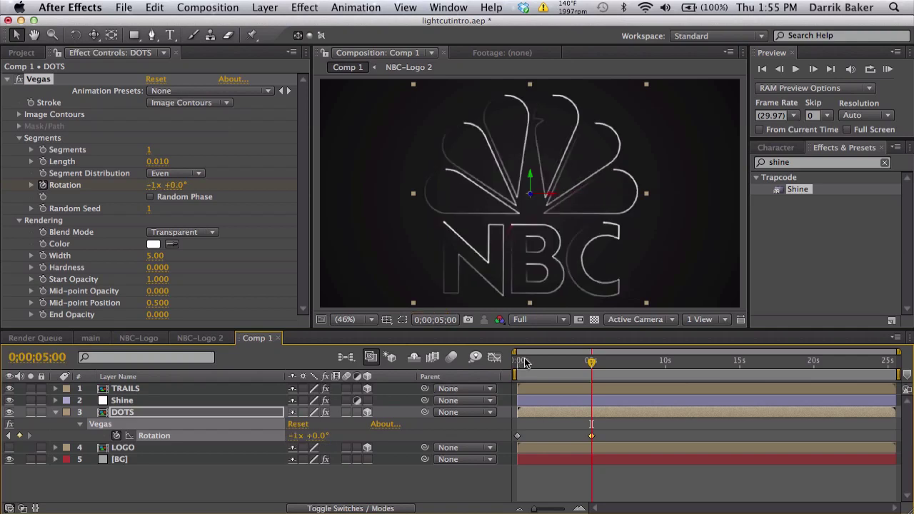
- Apply Easy Ease to the five-second Rotation keyframe
{"action": "mouse_move", "coordinate": [524, 362]}
{"action": "left_mouse_down"}
{"action": "mouse_move", "coordinate": [512, 362]}
{"action": "mouse_move", "coordinate": [588, 337]}
{"action": "left_mouse_up"}
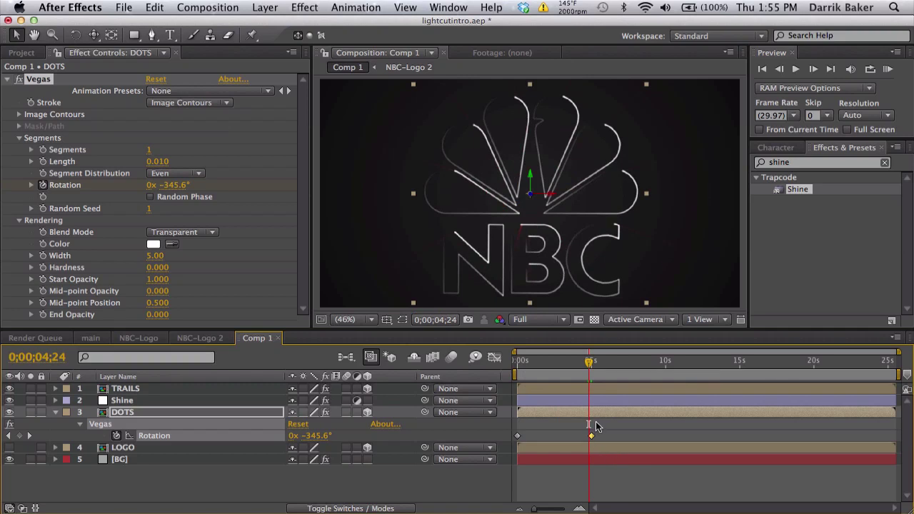
{"action": "left_click", "coordinate": [590, 435]}
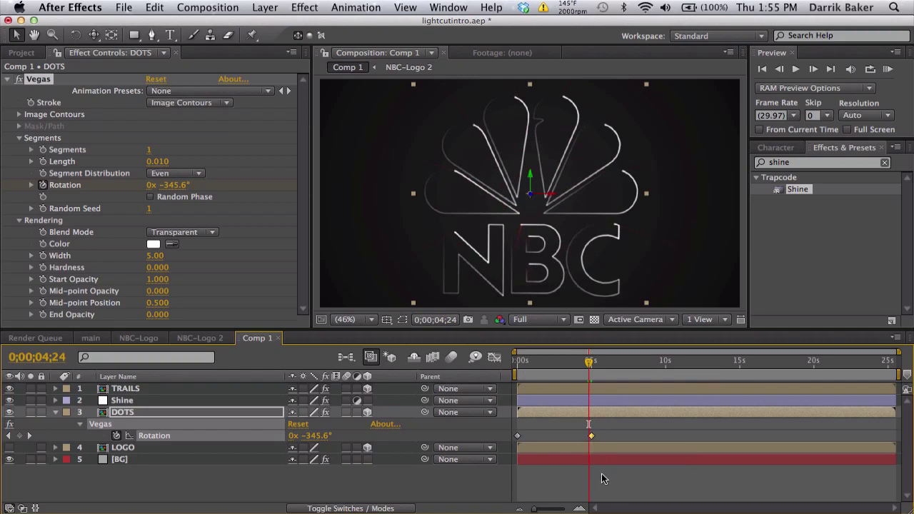
{"action": "right_click", "coordinate": [591, 439]}
{"action": "mouse_move", "coordinate": [649, 501]}
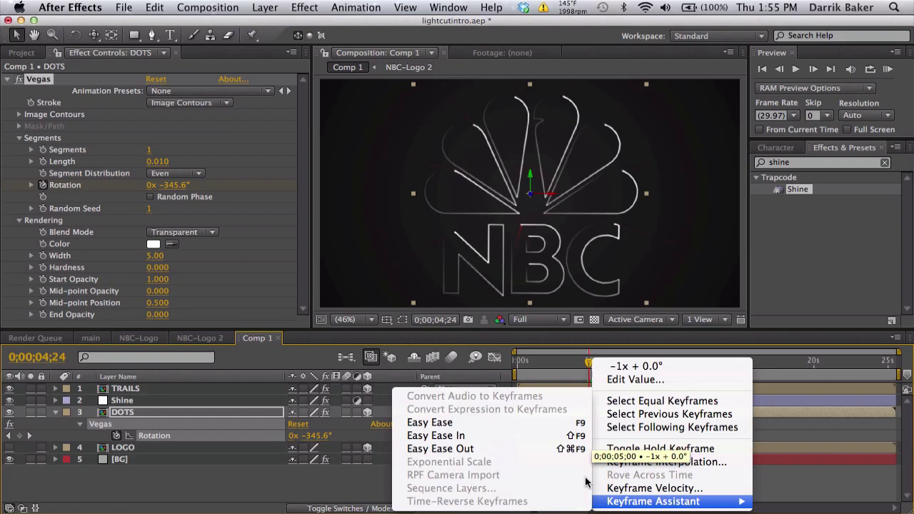
{"action": "left_click", "coordinate": [513, 424]}
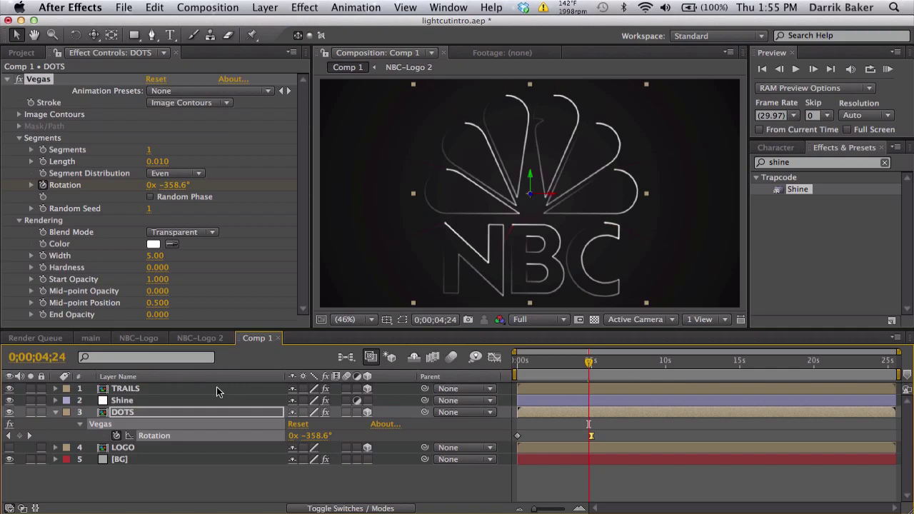
- Apply Easy Ease to TRAILS' five-second Length keyframe, then collapse TRAILS and DOTS
{"action": "left_click", "coordinate": [218, 392]}
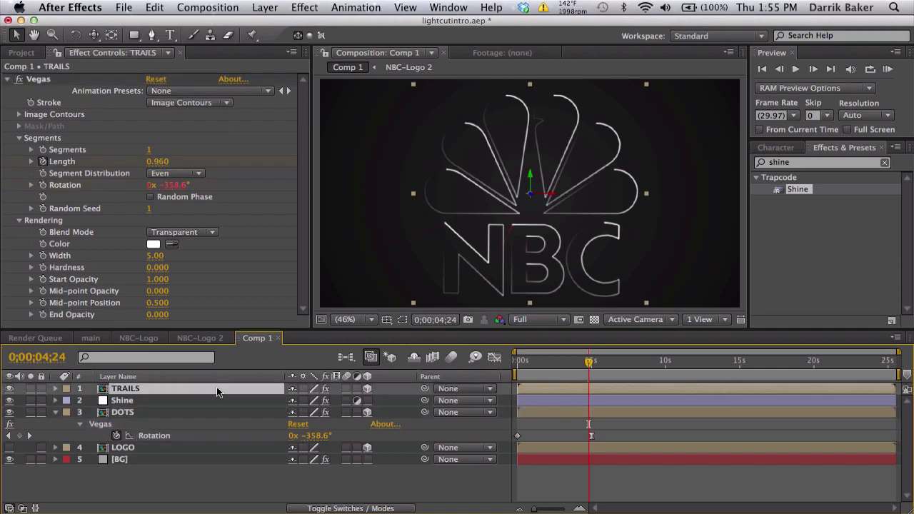
{"action": "key", "text": "u"}
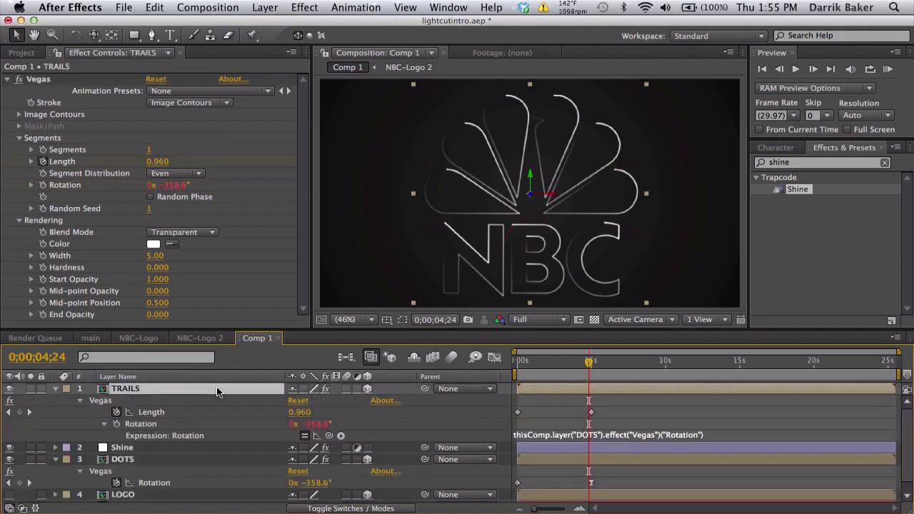
{"action": "left_click", "coordinate": [590, 414]}
{"action": "right_click", "coordinate": [590, 415]}
{"action": "mouse_move", "coordinate": [611, 502]}
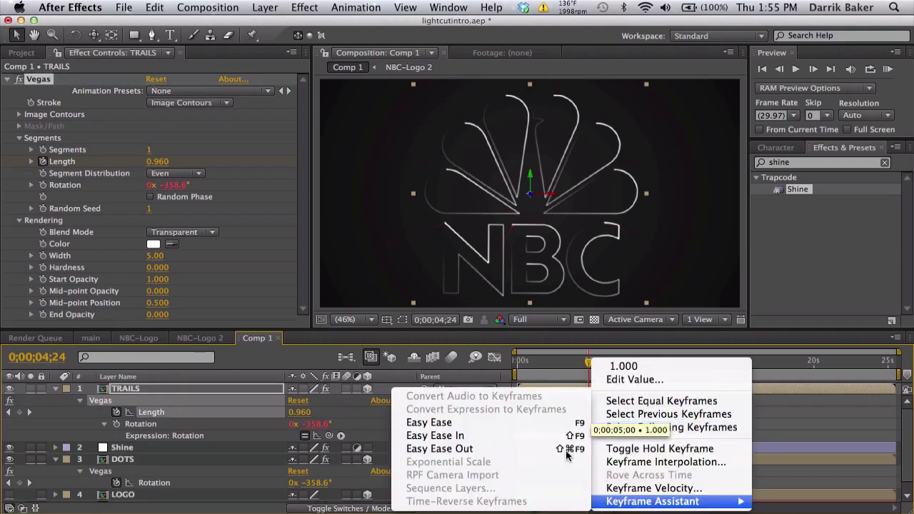
{"action": "left_click", "coordinate": [457, 422]}
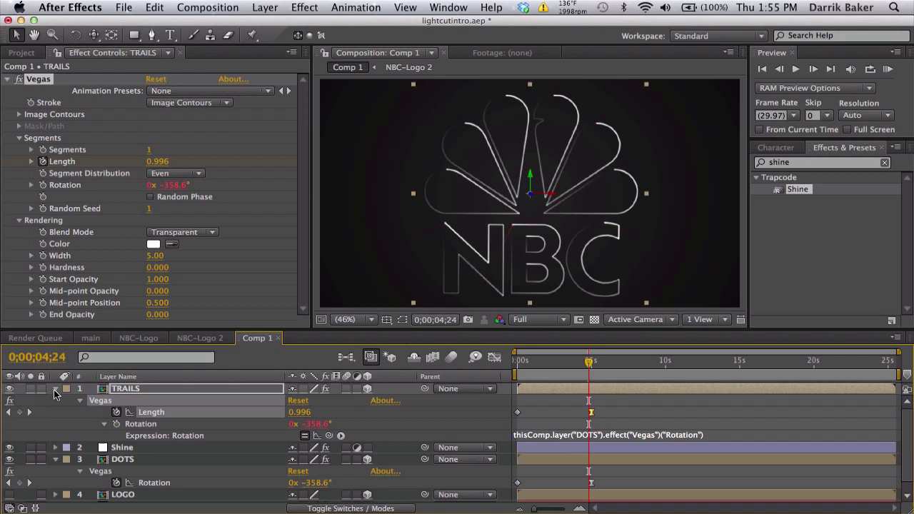
{"action": "left_click", "coordinate": [55, 389]}
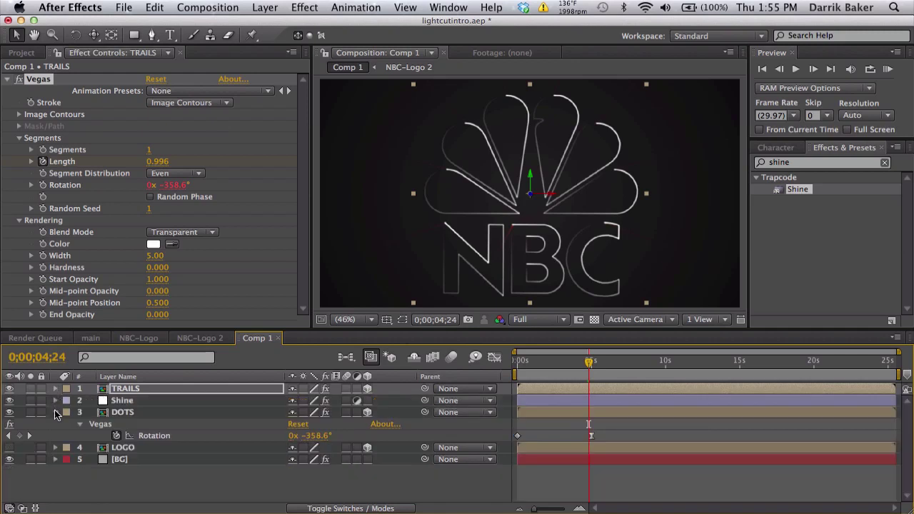
{"action": "left_click", "coordinate": [55, 411]}
- Apply Stylize > Glow to TRAILS with Glow Colors set to A & B Colors
{"action": "double_click", "coordinate": [779, 162]}
{"action": "type", "text": "glow"}
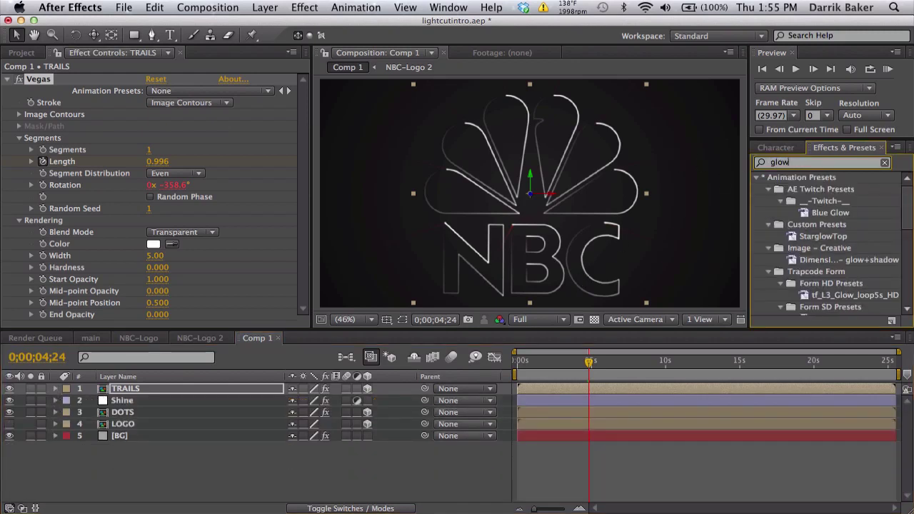
{"action": "scroll", "coordinate": [806, 236], "scroll_direction": "down", "scroll_amount": 5}
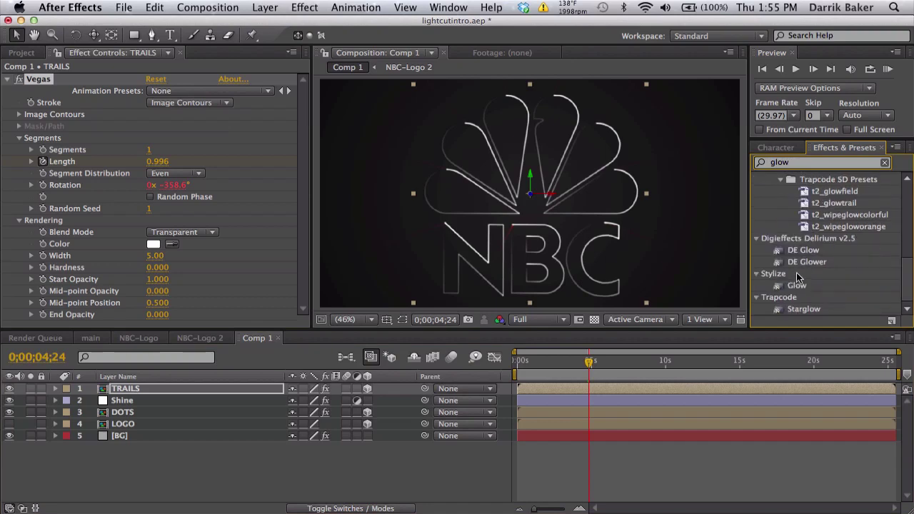
{"action": "left_click_drag", "start_coordinate": [796, 285], "coordinate": [184, 387]}
{"action": "left_click", "coordinate": [187, 211]}
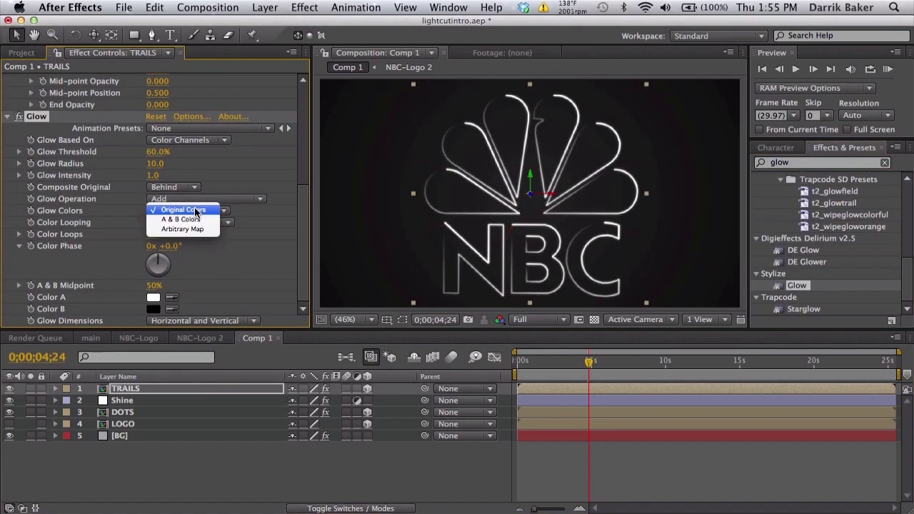
{"action": "left_click", "coordinate": [181, 220]}
- Make Glow Color A a bright blue and Color B a deep blue
{"action": "left_click", "coordinate": [153, 297]}
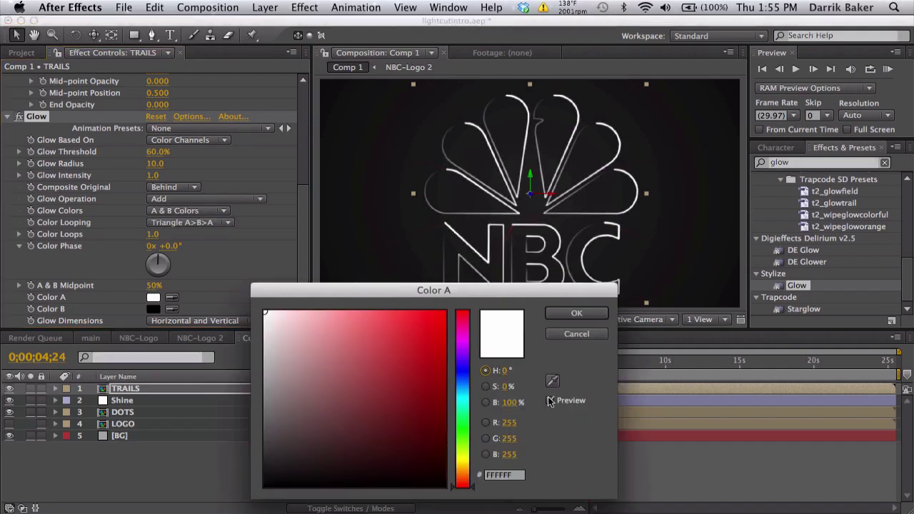
{"action": "left_click", "coordinate": [463, 386]}
{"action": "left_click_drag", "start_coordinate": [428, 330], "coordinate": [448, 308]}
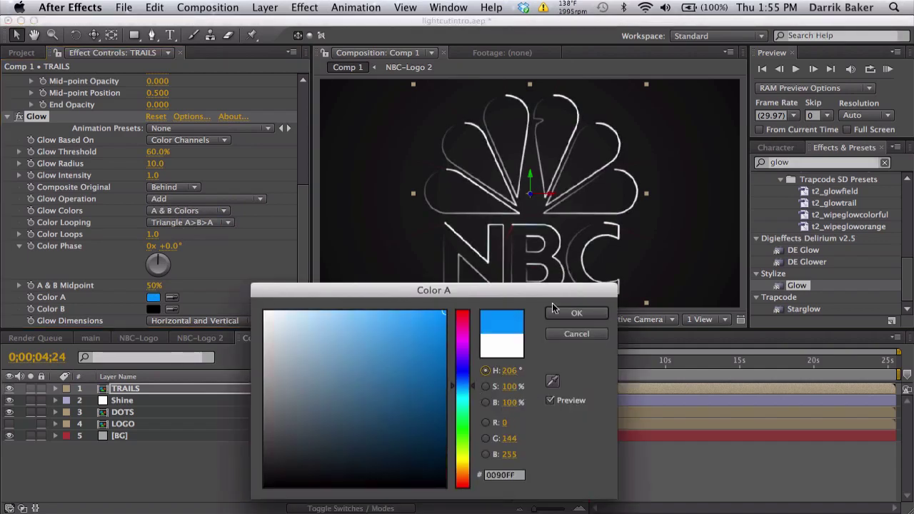
{"action": "left_click", "coordinate": [563, 312]}
{"action": "left_click", "coordinate": [152, 308]}
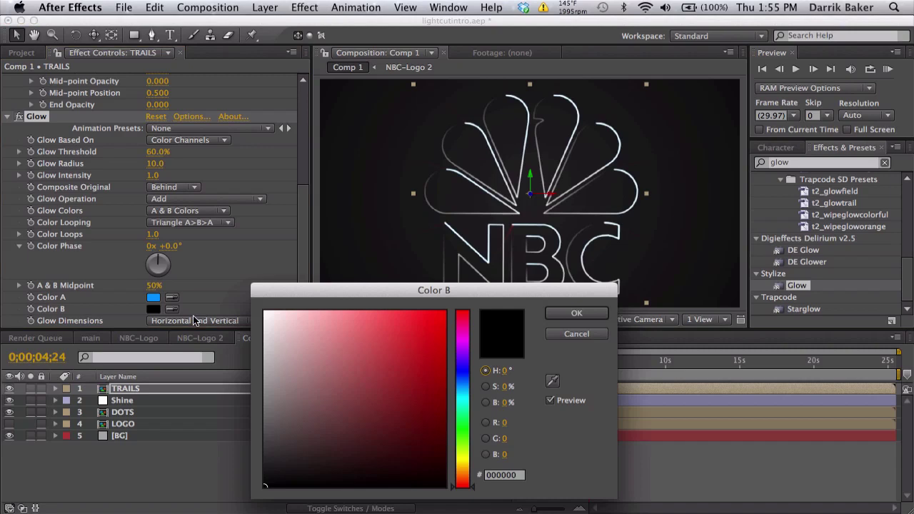
{"action": "left_click", "coordinate": [461, 379]}
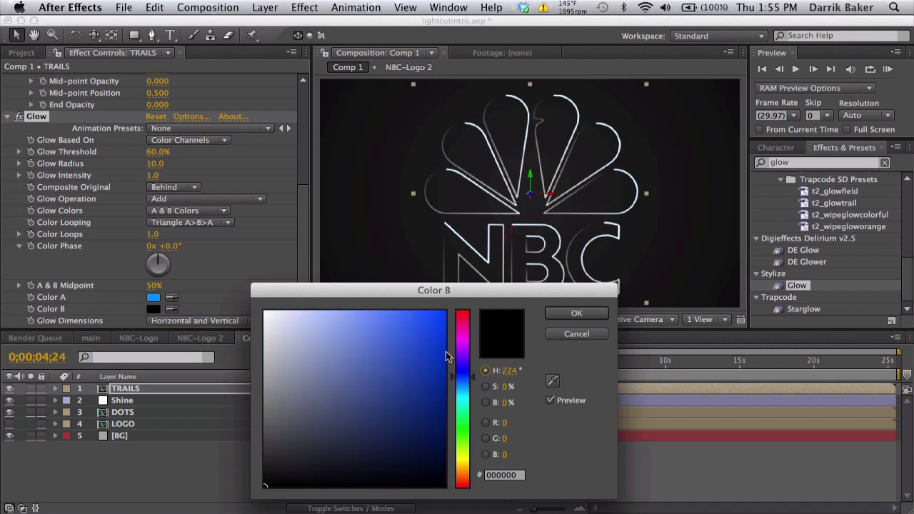
{"action": "left_click_drag", "start_coordinate": [445, 356], "coordinate": [445, 311]}
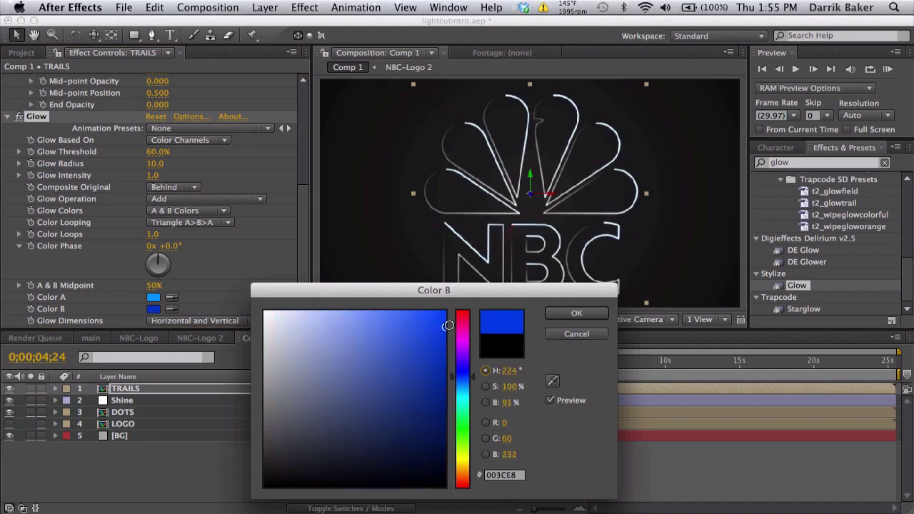
{"action": "left_click", "coordinate": [563, 315]}
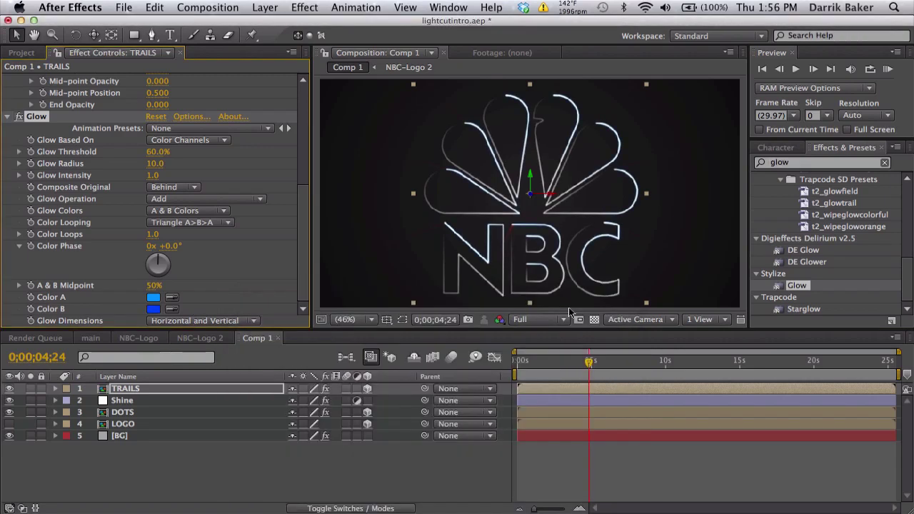
- Set the Glow Radius to 25 and Intensity to 2
{"action": "left_click", "coordinate": [155, 163]}
{"action": "type", "text": "25"}
{"action": "left_click", "coordinate": [153, 176]}
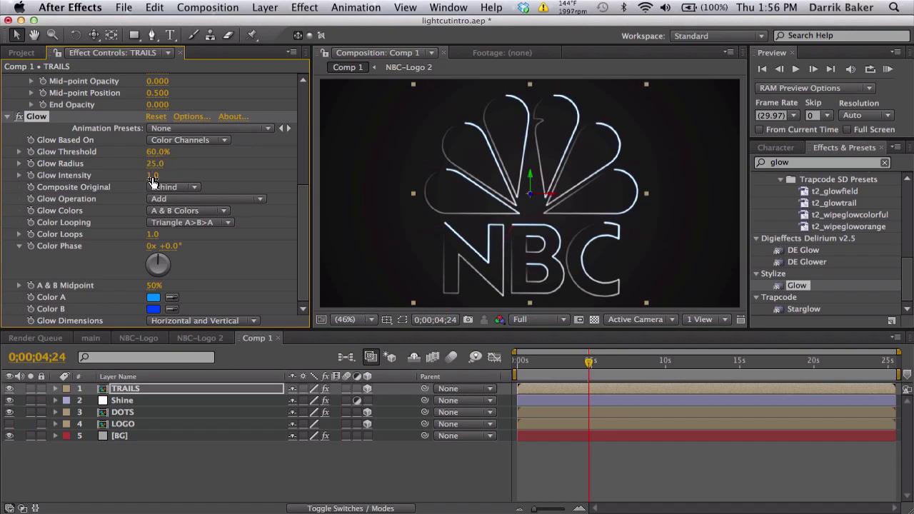
{"action": "type", "text": "2"}
{"action": "key", "text": "Return"}
- Set the Shine layer's Colorize preset to Electric
{"action": "left_click", "coordinate": [146, 406]}
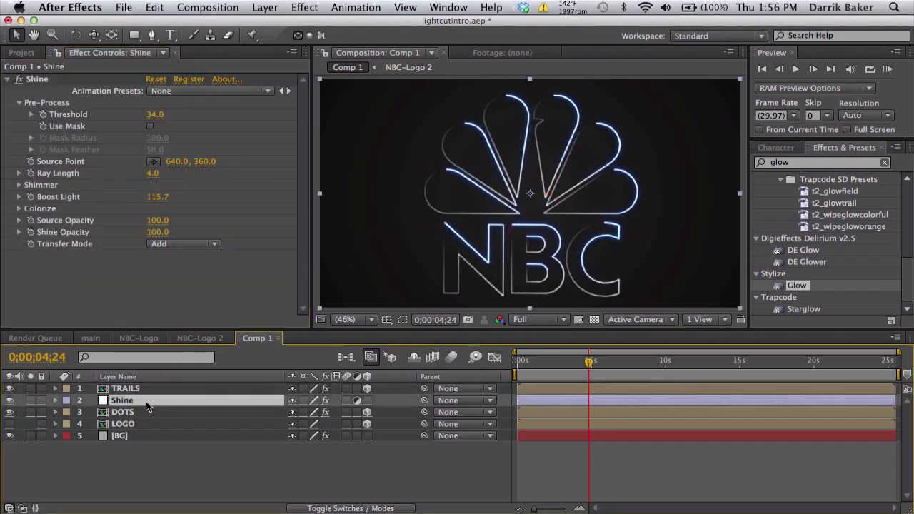
{"action": "left_click", "coordinate": [20, 208]}
{"action": "left_click", "coordinate": [195, 224]}
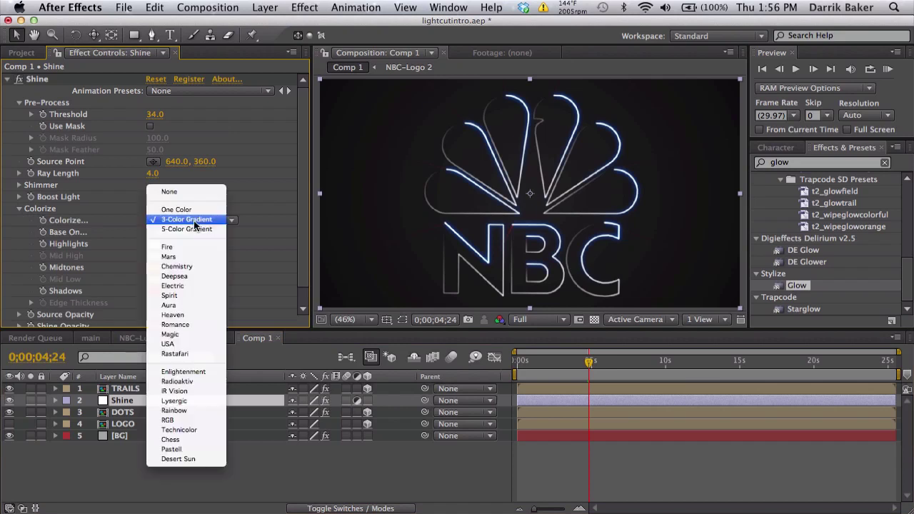
{"action": "left_click", "coordinate": [196, 288]}
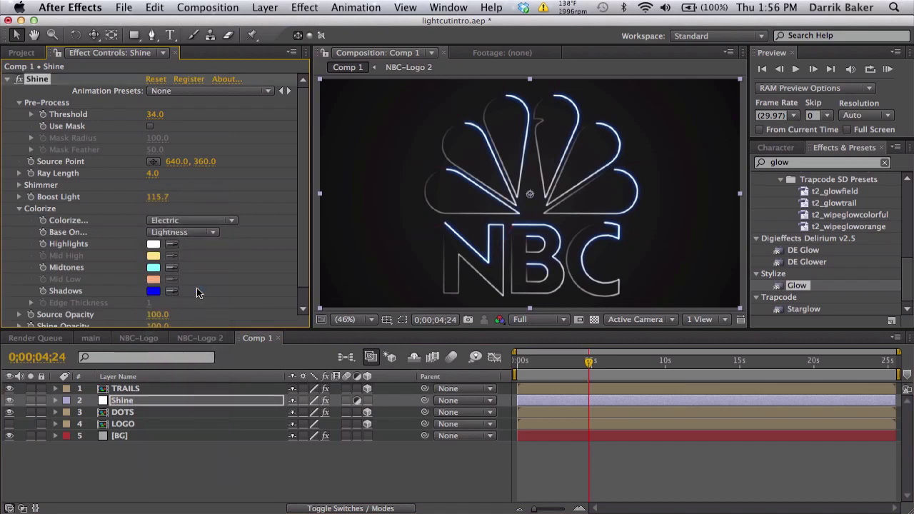
{"action": "left_click", "coordinate": [20, 209]}
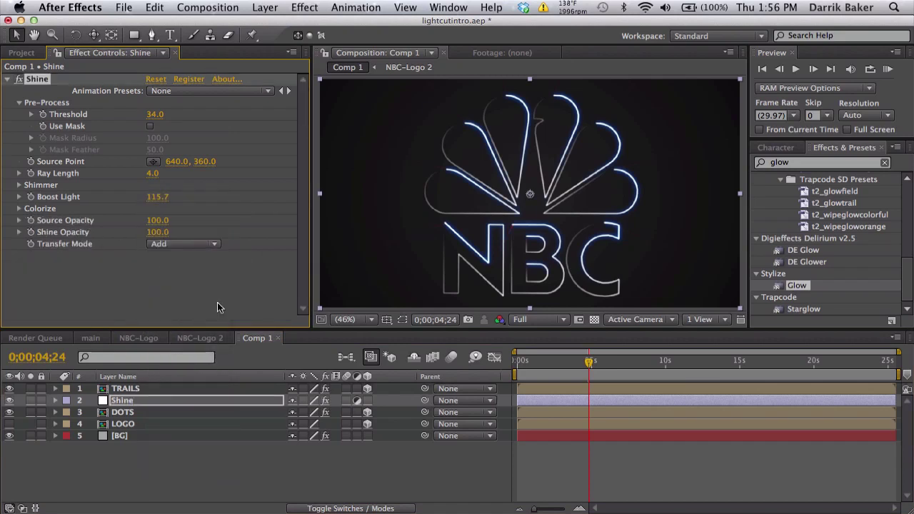
- Scrub the timeline from about 1 second to preview the trails drawing the logo
{"action": "left_click", "coordinate": [541, 365]}
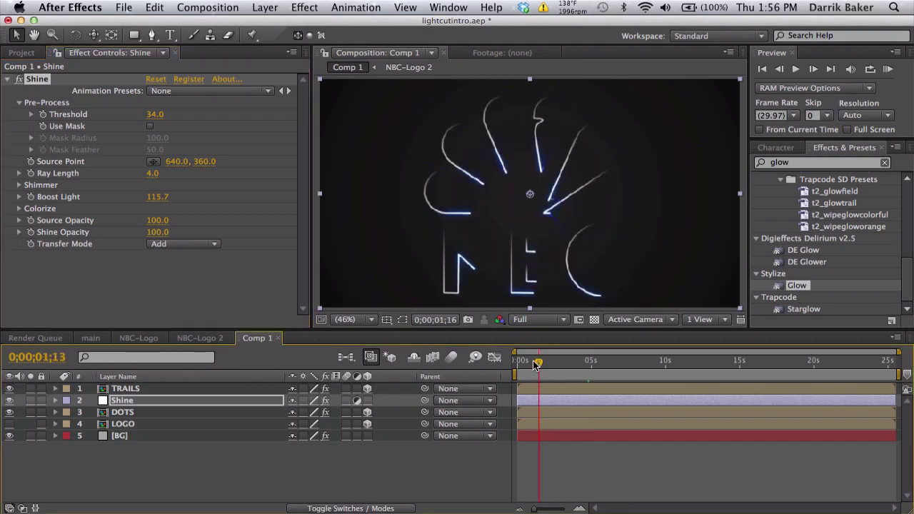
{"action": "left_click", "coordinate": [535, 364]}
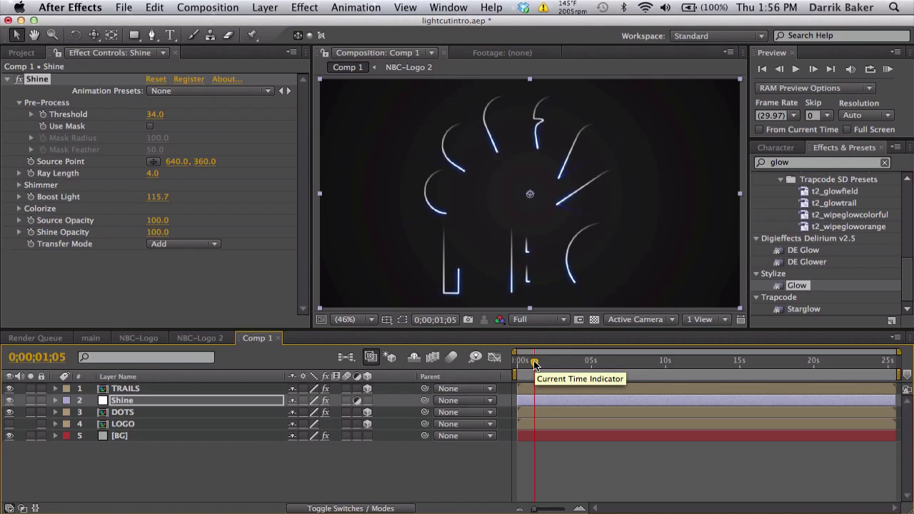
{"action": "left_click_drag", "start_coordinate": [534, 364], "coordinate": [581, 366]}
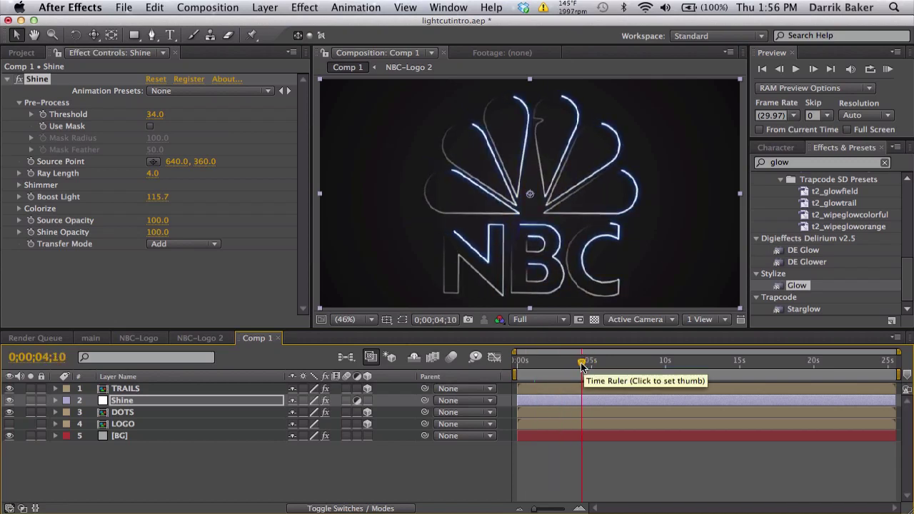
- Turn on the LOGO layer and set an Opacity keyframe of 0% at 4;10
{"action": "left_click", "coordinate": [142, 423]}
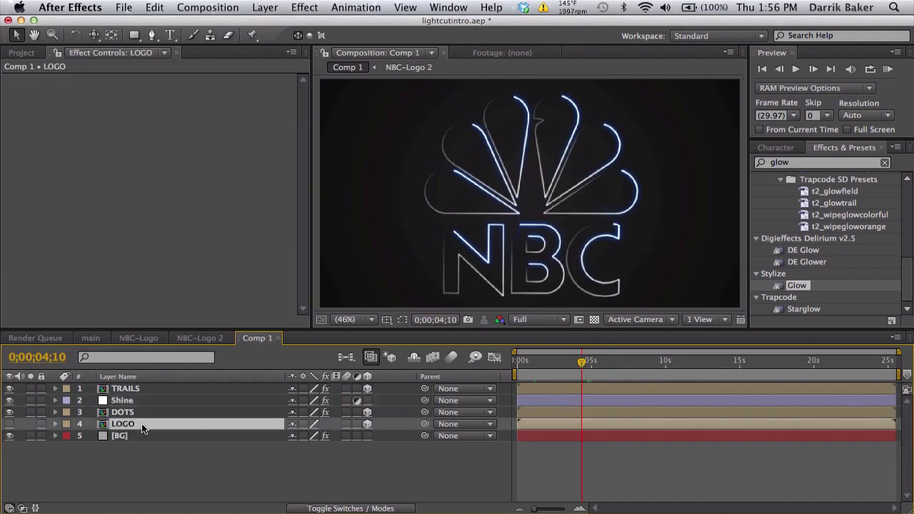
{"action": "left_click", "coordinate": [9, 424]}
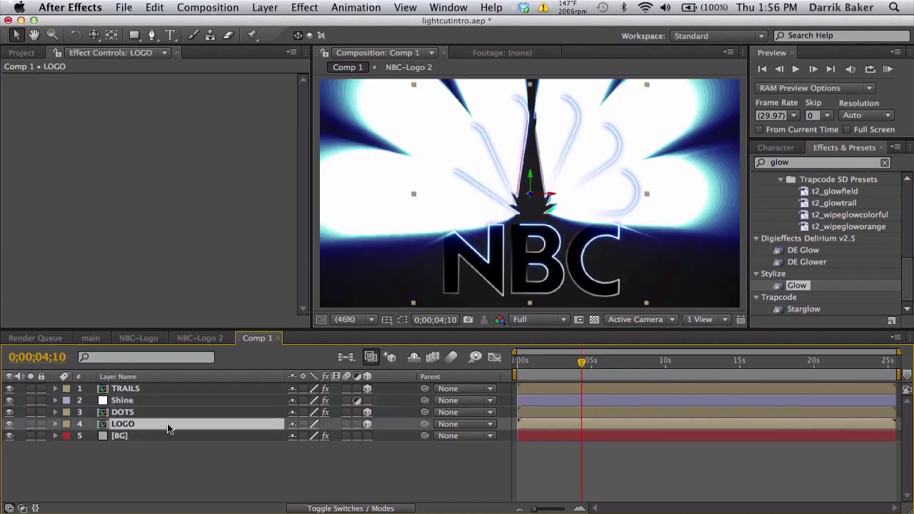
{"action": "key", "text": "t"}
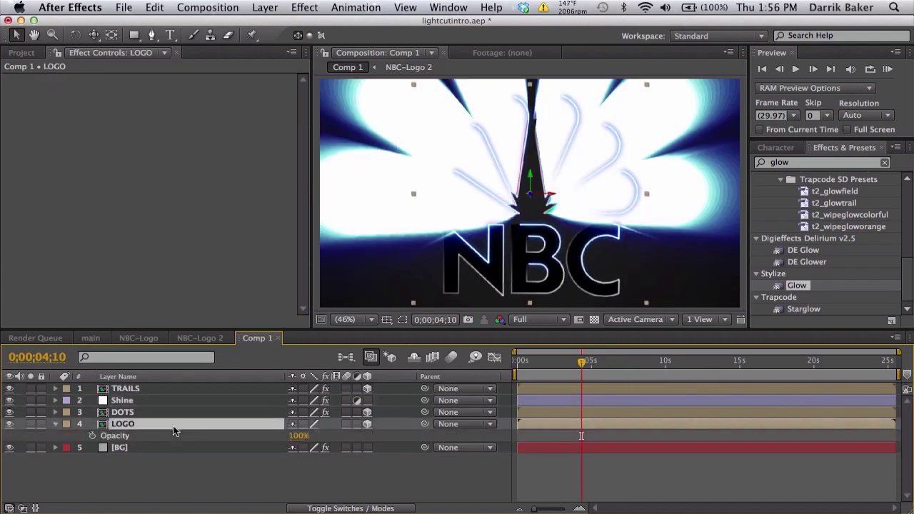
{"action": "left_click", "coordinate": [91, 435]}
{"action": "left_click", "coordinate": [297, 436]}
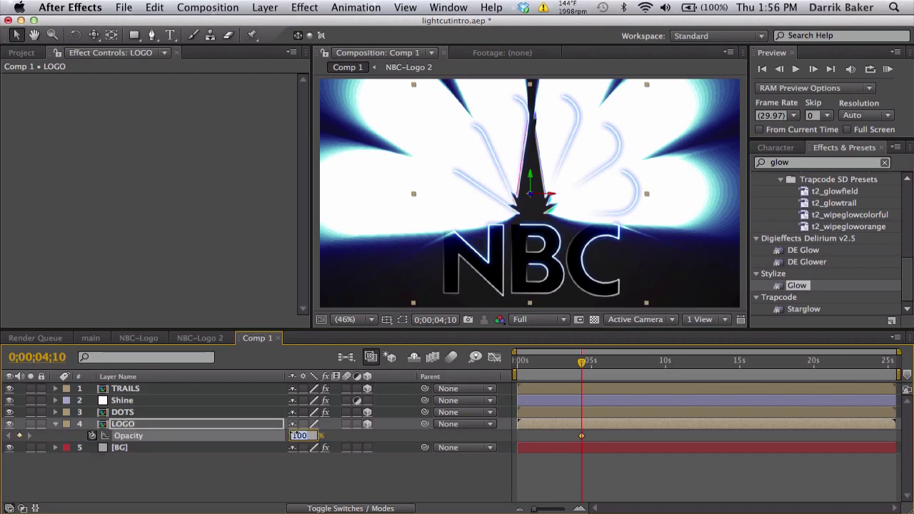
{"action": "type", "text": "0"}
{"action": "key", "text": "Return"}
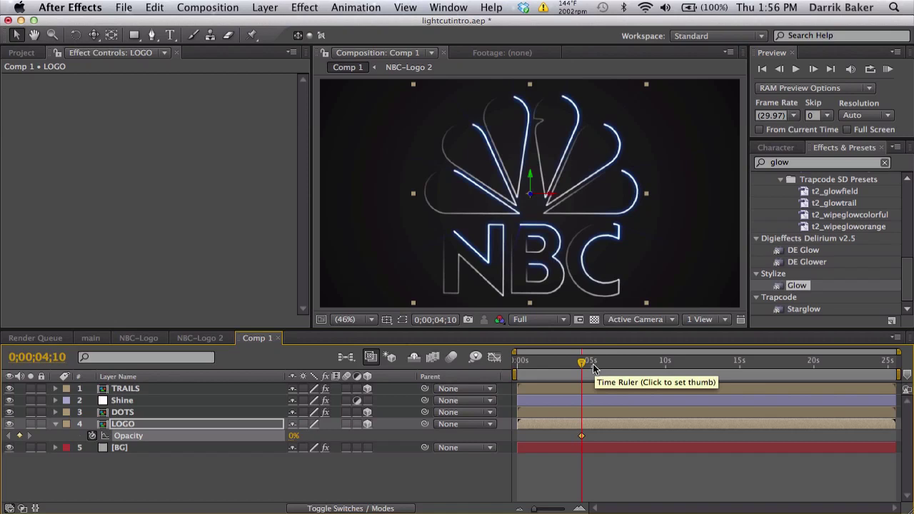
- Add a 100% LOGO Opacity keyframe at 5;00 and zoom in to review the fade
{"action": "left_click", "coordinate": [591, 367]}
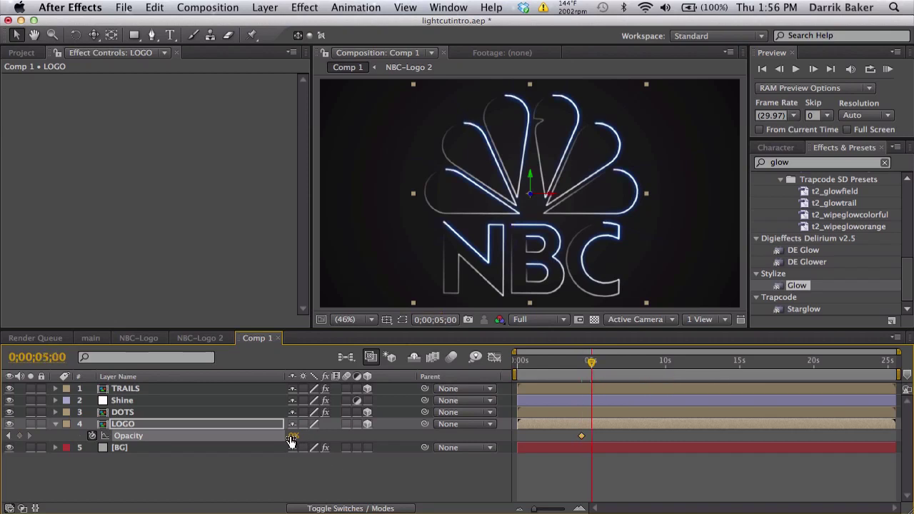
{"action": "left_click_drag", "start_coordinate": [292, 437], "coordinate": [395, 447]}
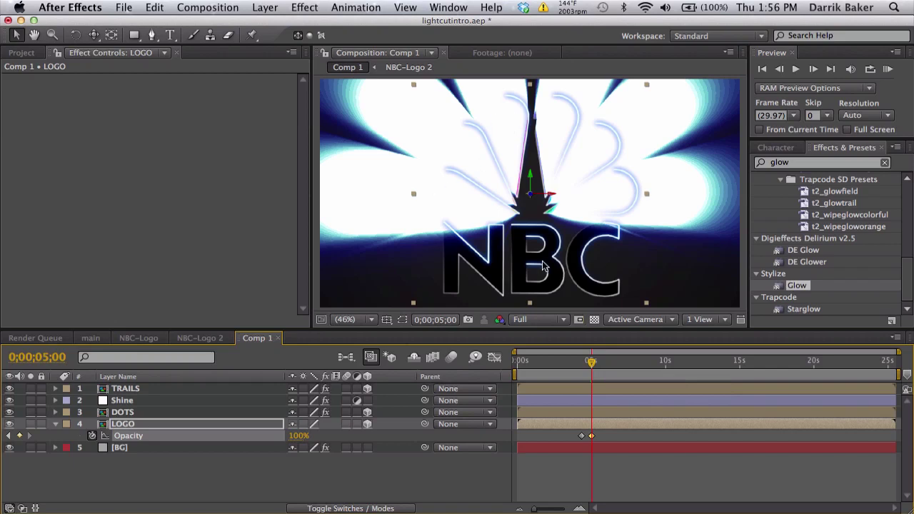
{"action": "left_click_drag", "start_coordinate": [573, 360], "coordinate": [582, 364]}
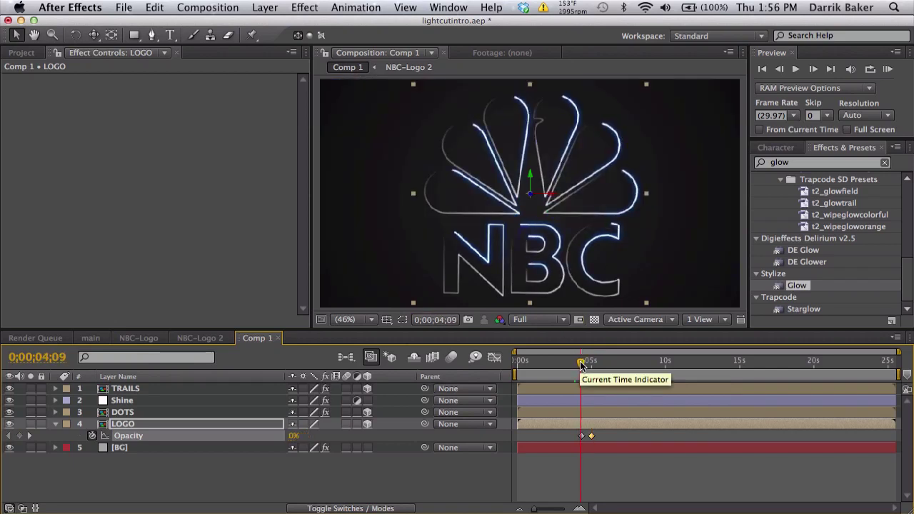
{"action": "key", "text": "equal"}
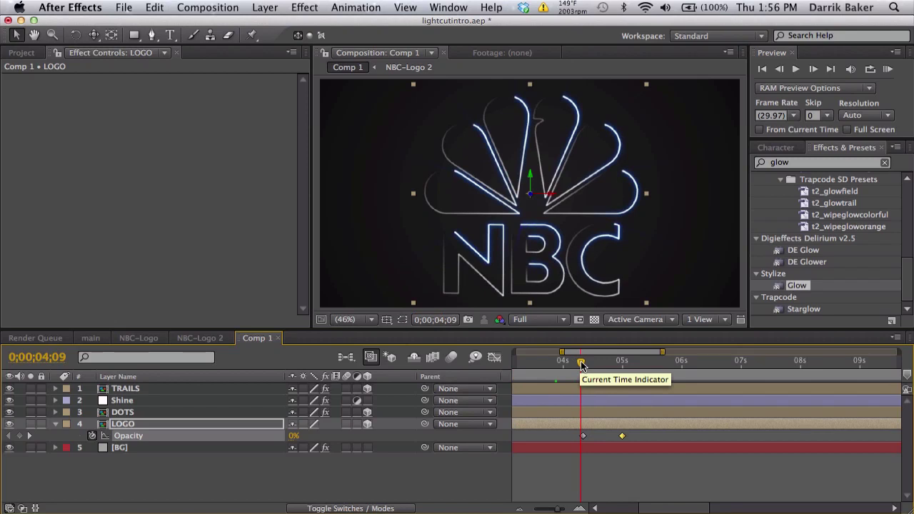
- Keyframe the Shine layer's Opacity from 100% at 3;20 down to 0% at 4;10
{"action": "left_click", "coordinate": [184, 405]}
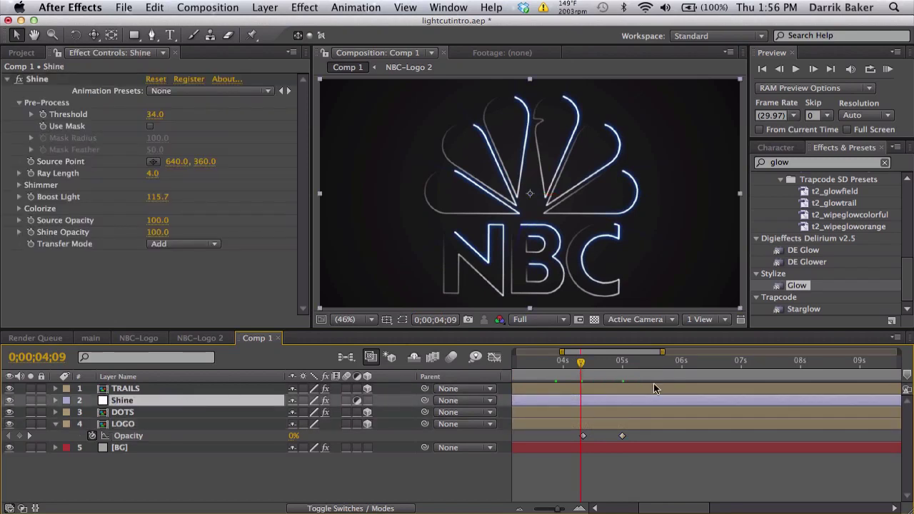
{"action": "scroll", "coordinate": [653, 383], "scroll_direction": "left", "scroll_amount": 1}
{"action": "key", "text": "t"}
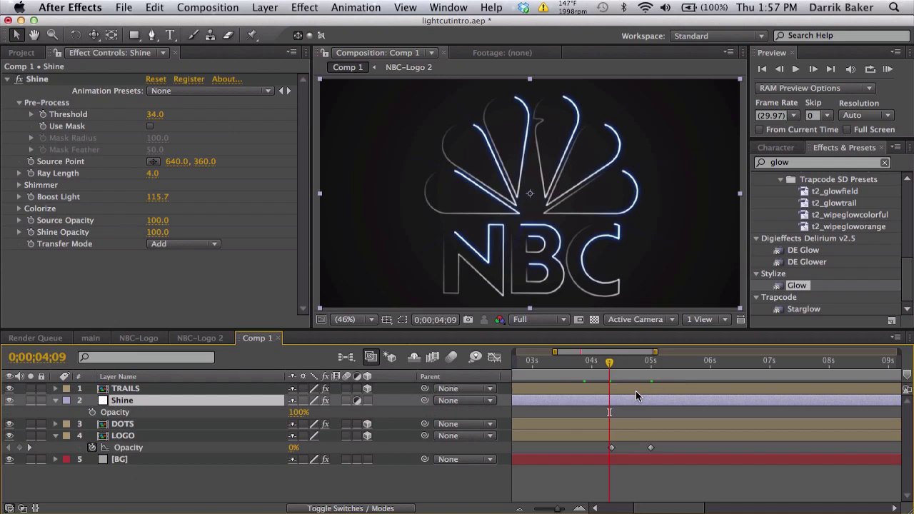
{"action": "left_click", "coordinate": [571, 361]}
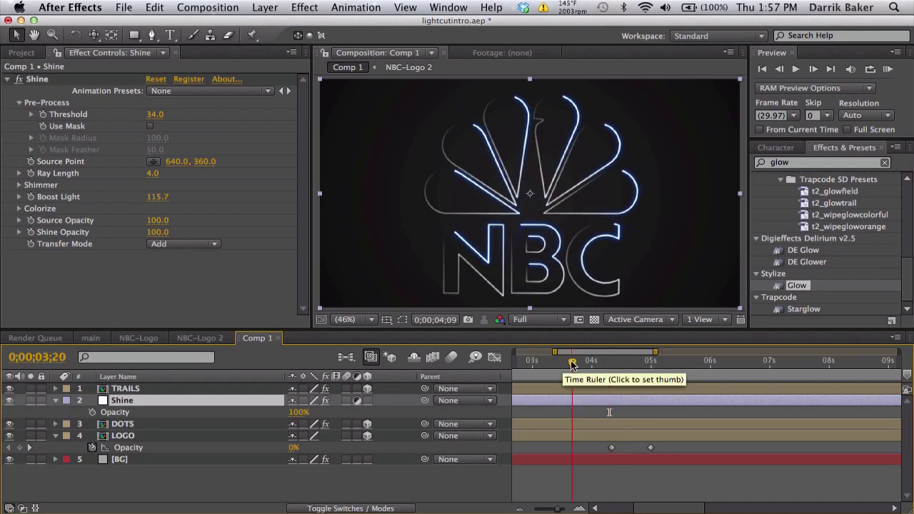
{"action": "left_click", "coordinate": [92, 412]}
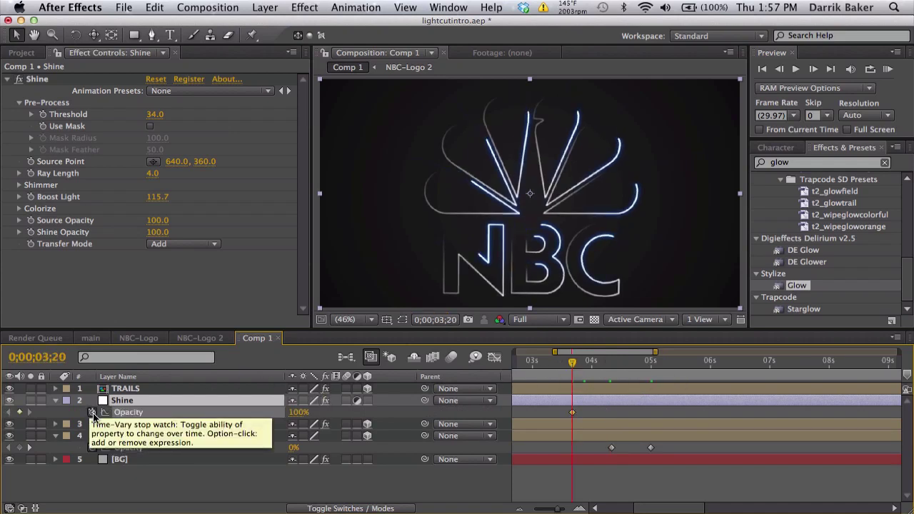
{"action": "left_click", "coordinate": [610, 370]}
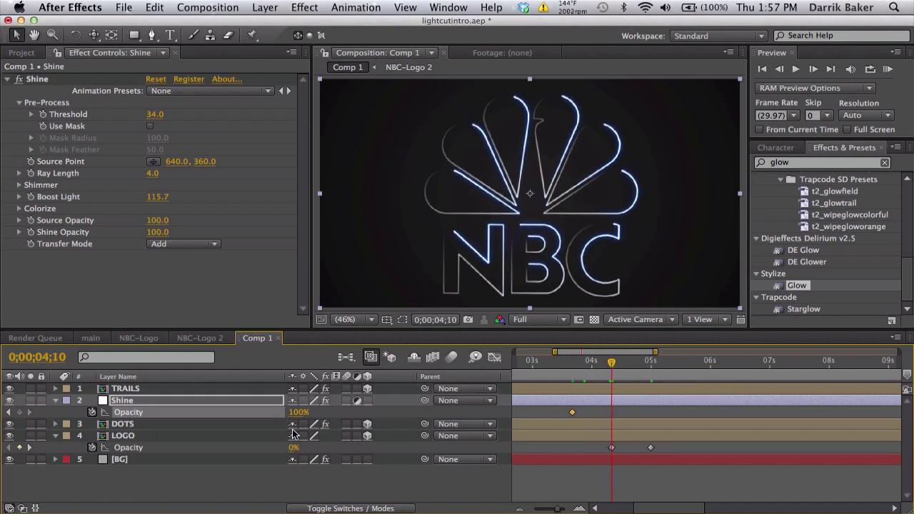
{"action": "left_click_drag", "start_coordinate": [298, 419], "coordinate": [147, 420]}
- Show the full comp duration and preview the light drawing the logo from the start
{"action": "key", "text": ";"}
{"action": "left_click", "coordinate": [530, 364]}
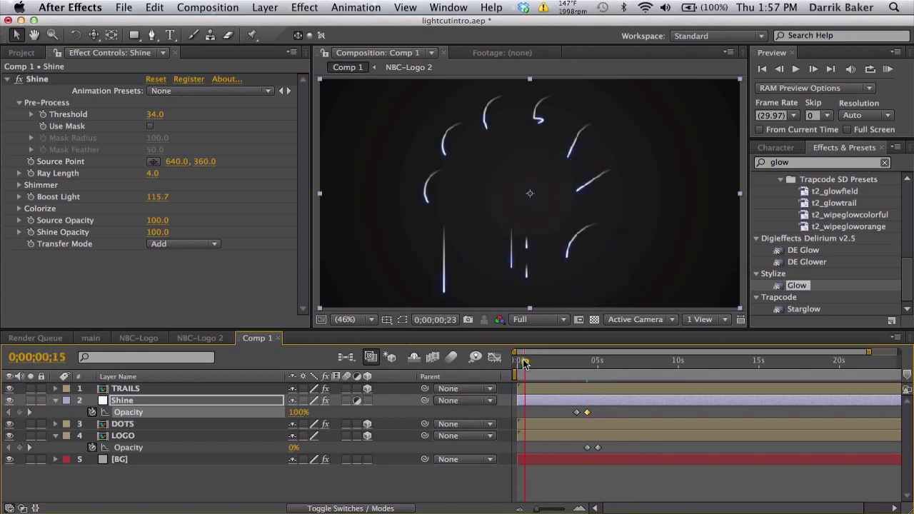
{"action": "left_click_drag", "start_coordinate": [530, 364], "coordinate": [608, 344]}
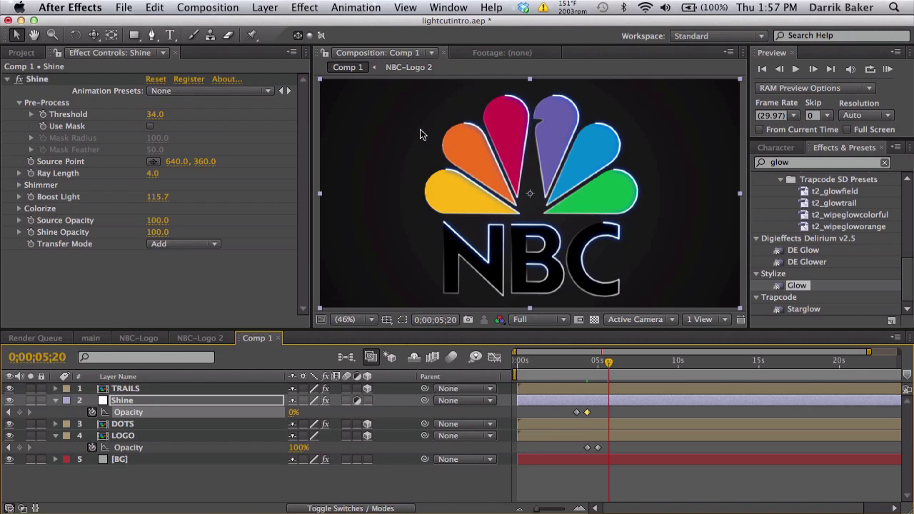
- Create Camera 1 with the 28mm preset via Layer > New > Camera, then scrub to about 4;10
{"action": "left_click", "coordinate": [264, 7]}
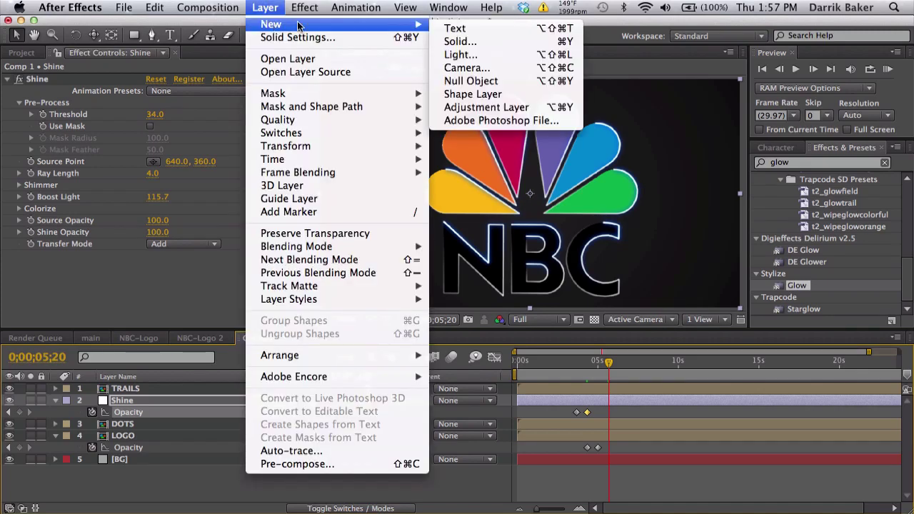
{"action": "left_click", "coordinate": [470, 67]}
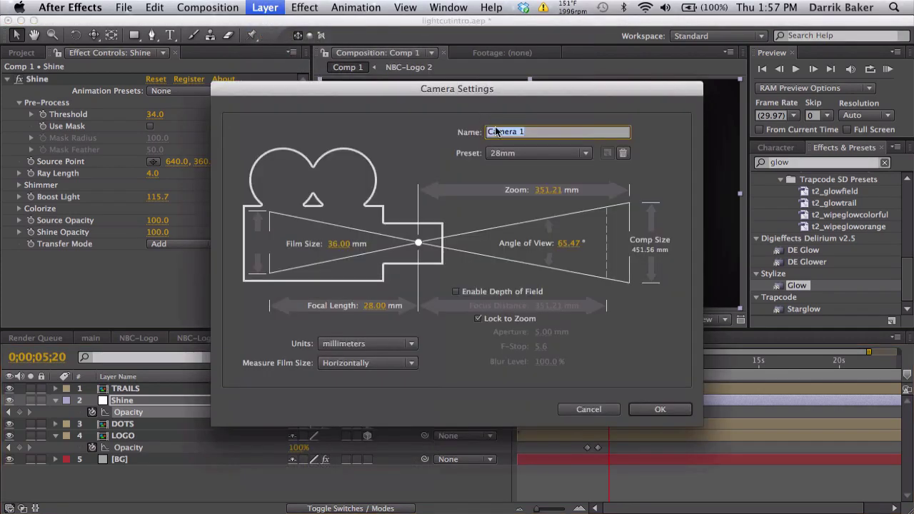
{"action": "left_click", "coordinate": [645, 409]}
{"action": "left_click_drag", "start_coordinate": [580, 362], "coordinate": [582, 365]}
{"action": "scroll", "coordinate": [588, 363], "scroll_direction": "up", "scroll_amount": 4}
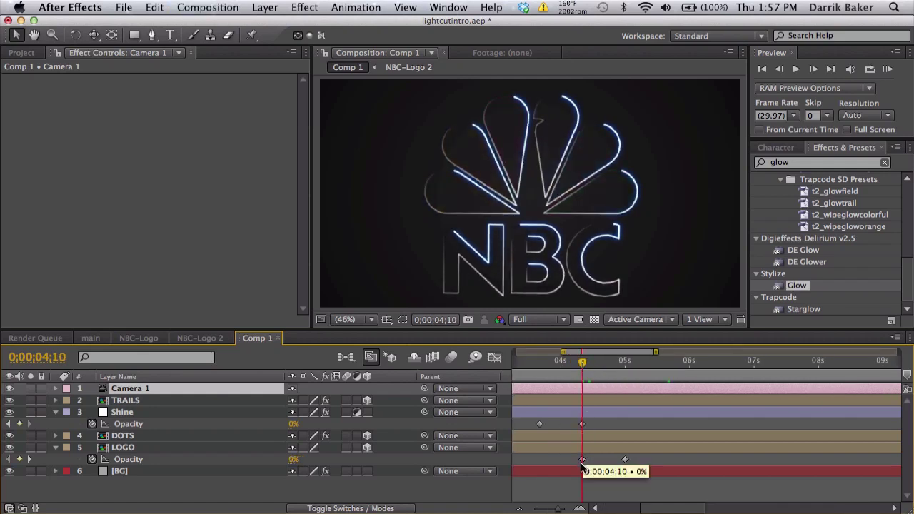
{"action": "mouse_move", "coordinate": [583, 365]}
{"action": "left_mouse_down"}
{"action": "mouse_move", "coordinate": [621, 359]}
{"action": "mouse_move", "coordinate": [582, 357]}
{"action": "left_mouse_up"}
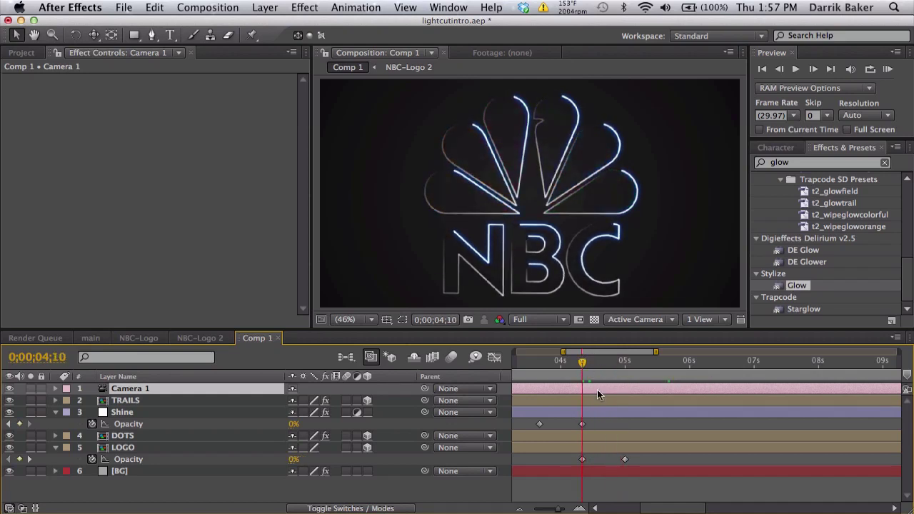
- Reveal Camera 1's Position and Point of Interest and keyframe both at 4;10
{"action": "key", "text": "p"}
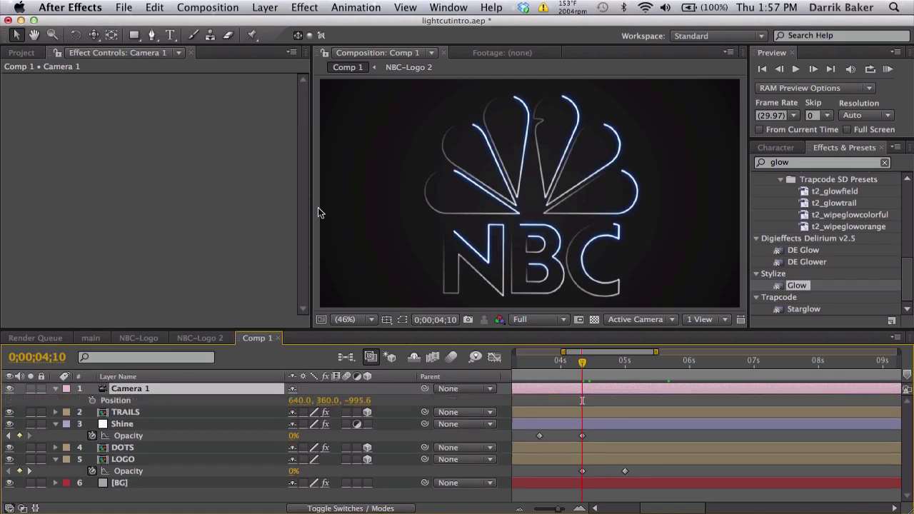
{"action": "key", "text": "shift+a"}
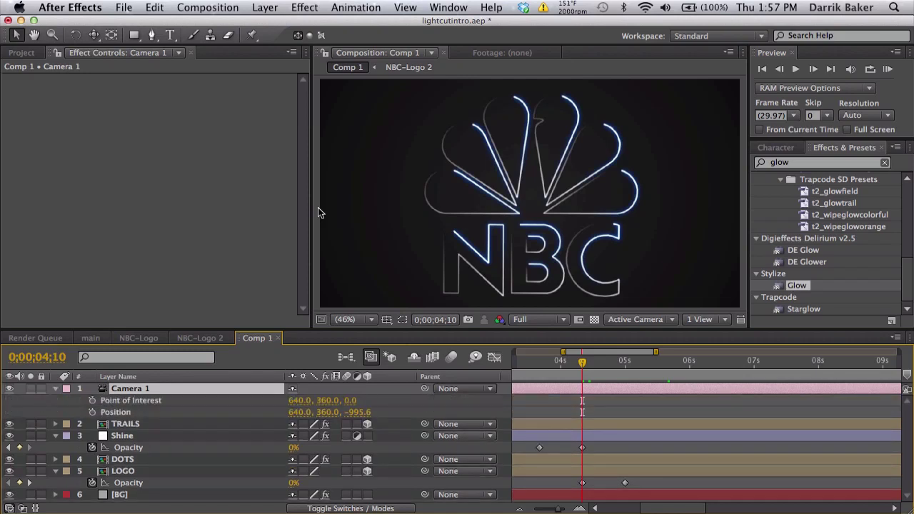
{"action": "left_click", "coordinate": [92, 400]}
{"action": "left_click", "coordinate": [92, 412]}
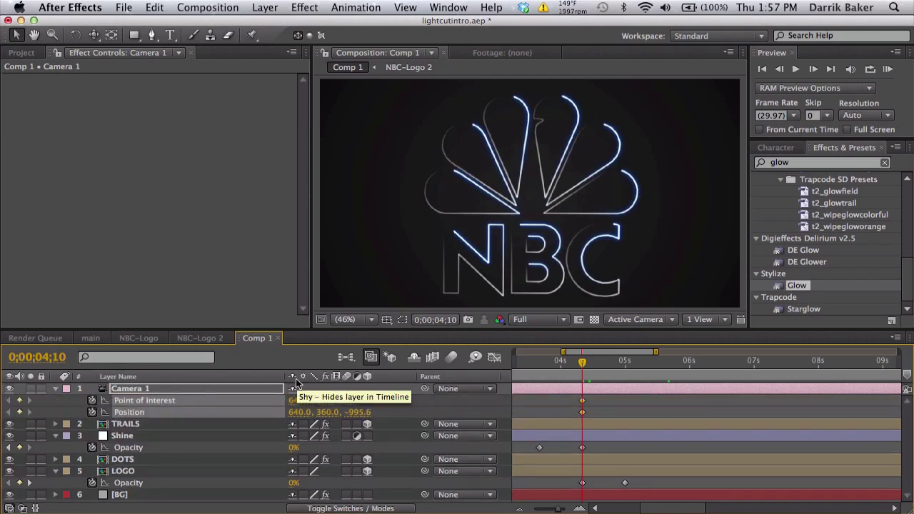
{"action": "key", "text": "minus"}
{"action": "key", "text": "minus"}
{"action": "left_click_drag", "start_coordinate": [557, 365], "coordinate": [513, 365]}
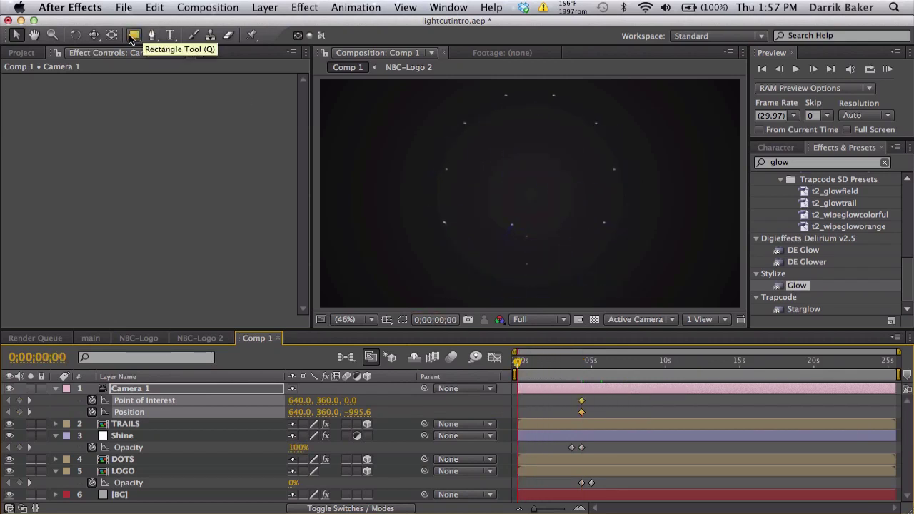
- At 0;00, dolly the camera in toward the logo and orbit it to an angled starting view
{"action": "left_click_drag", "start_coordinate": [94, 35], "coordinate": [124, 81]}
{"action": "left_click_drag", "start_coordinate": [522, 222], "coordinate": [532, 155]}
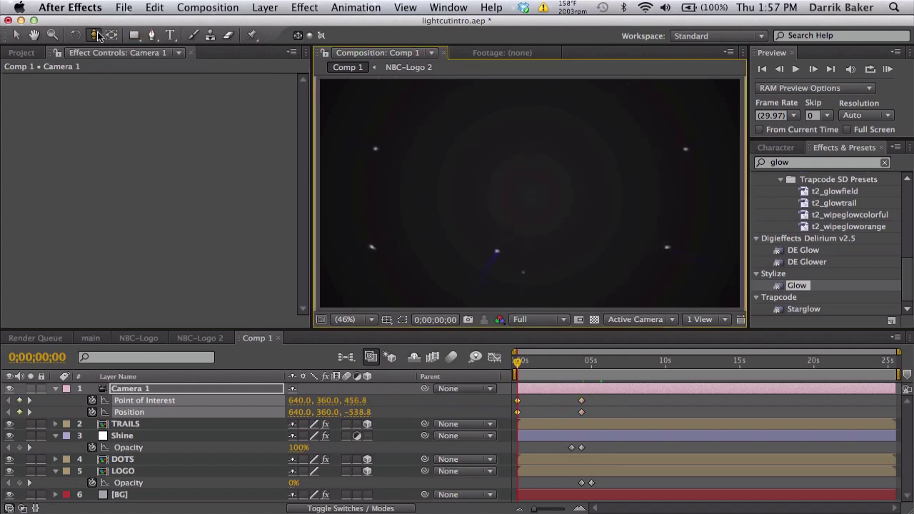
{"action": "left_click_drag", "start_coordinate": [93, 35], "coordinate": [118, 50]}
{"action": "left_click_drag", "start_coordinate": [508, 204], "coordinate": [613, 250]}
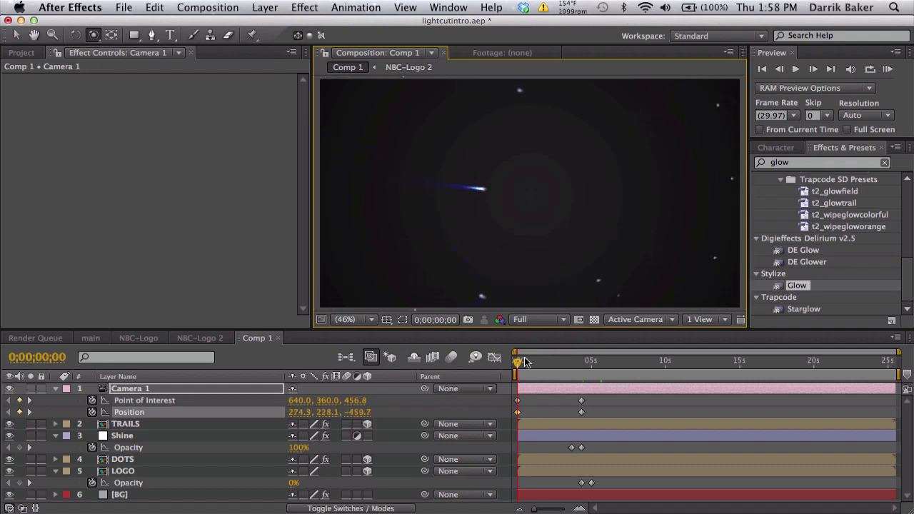
{"action": "mouse_move", "coordinate": [521, 365]}
{"action": "left_mouse_down"}
{"action": "mouse_move", "coordinate": [578, 356]}
{"action": "mouse_move", "coordinate": [518, 356]}
{"action": "left_mouse_up"}
- Refine the opening camera framing with further orbits and pans, checking around 2;28 and 1;03
{"action": "left_click_drag", "start_coordinate": [628, 221], "coordinate": [564, 206]}
{"action": "left_click_drag", "start_coordinate": [93, 35], "coordinate": [128, 67]}
{"action": "left_click_drag", "start_coordinate": [428, 213], "coordinate": [486, 222]}
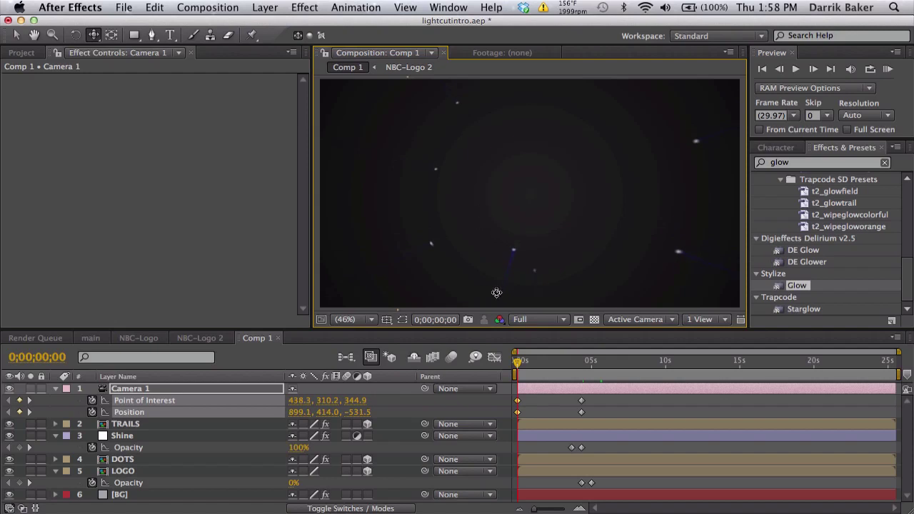
{"action": "left_click_drag", "start_coordinate": [524, 367], "coordinate": [505, 356]}
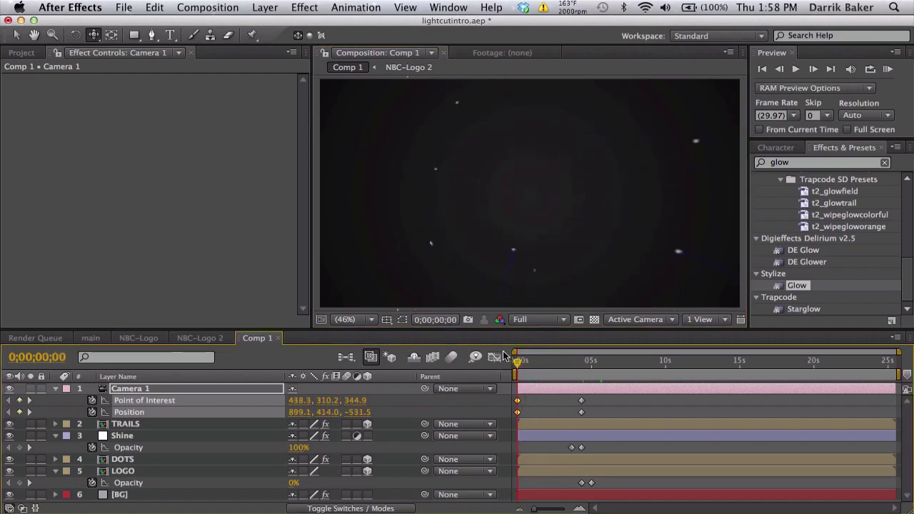
{"action": "left_click_drag", "start_coordinate": [93, 35], "coordinate": [150, 51]}
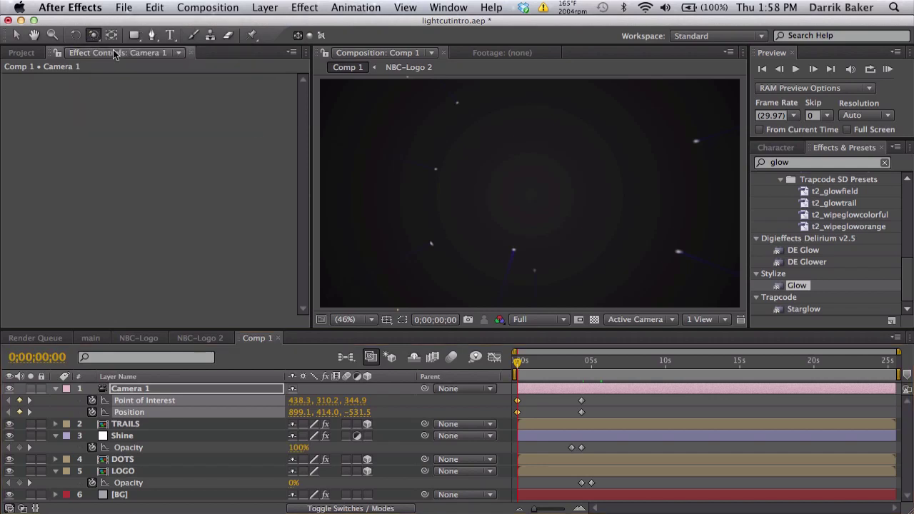
{"action": "left_click_drag", "start_coordinate": [448, 250], "coordinate": [447, 214]}
{"action": "left_click_drag", "start_coordinate": [93, 34], "coordinate": [121, 64]}
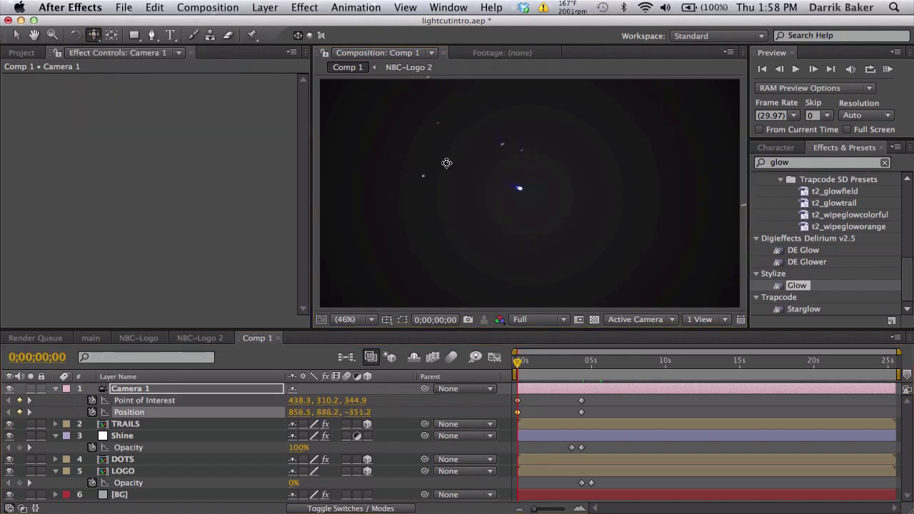
{"action": "left_click_drag", "start_coordinate": [445, 162], "coordinate": [439, 238]}
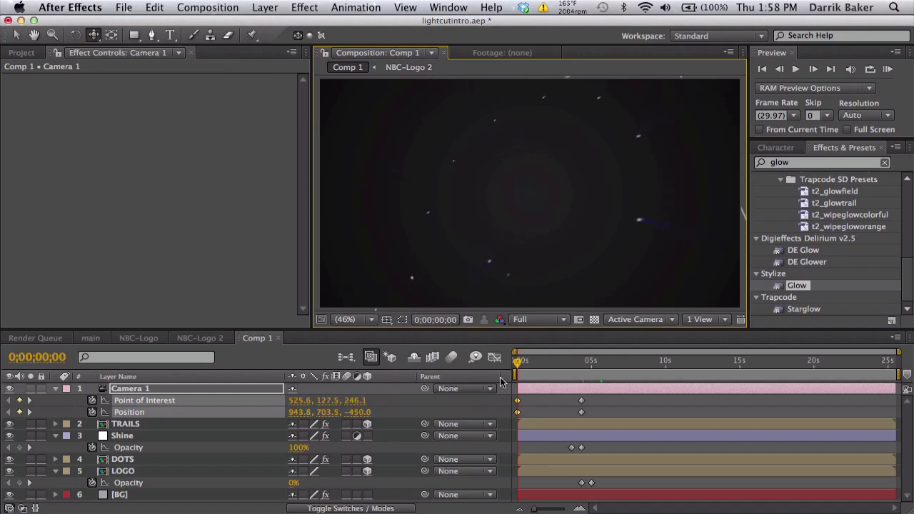
{"action": "left_click_drag", "start_coordinate": [519, 364], "coordinate": [561, 362]}
- Apply Easy Ease to Camera 1's Point of Interest and Position keyframes at 4;10 and review the move
{"action": "left_click_drag", "start_coordinate": [592, 416], "coordinate": [578, 398]}
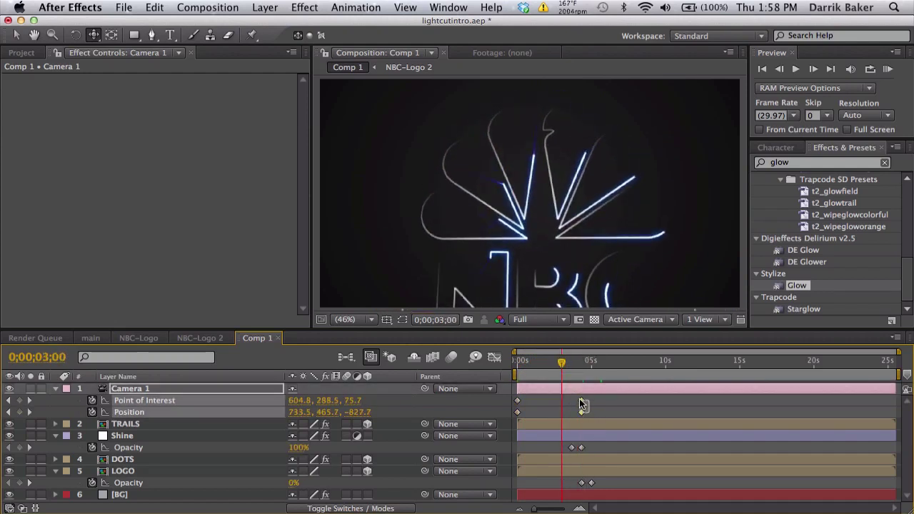
{"action": "right_click", "coordinate": [581, 403]}
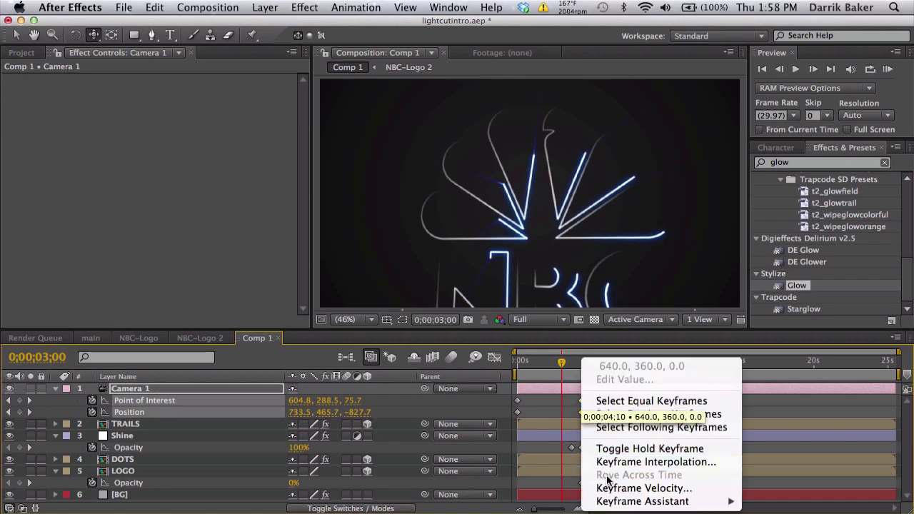
{"action": "mouse_move", "coordinate": [632, 498]}
{"action": "left_click", "coordinate": [494, 424]}
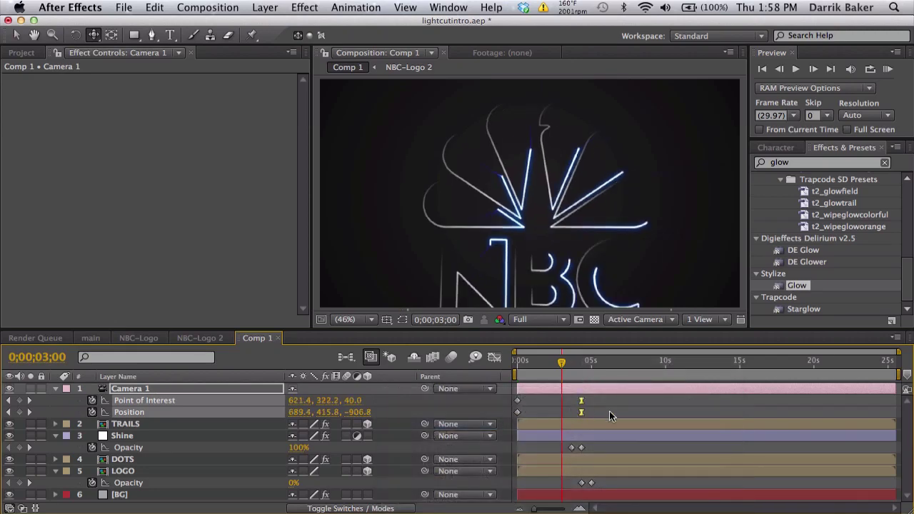
{"action": "left_click", "coordinate": [609, 412]}
{"action": "left_click", "coordinate": [549, 362]}
{"action": "left_click_drag", "start_coordinate": [550, 362], "coordinate": [529, 360]}
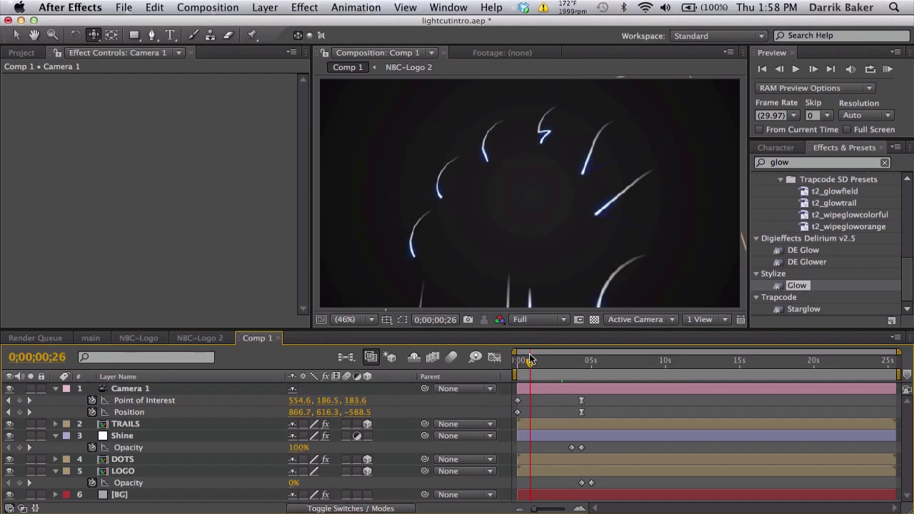
- Keyframe Shine's Source Point below the logo at 4;13 and off to the right at 0;00
{"action": "left_click", "coordinate": [183, 437]}
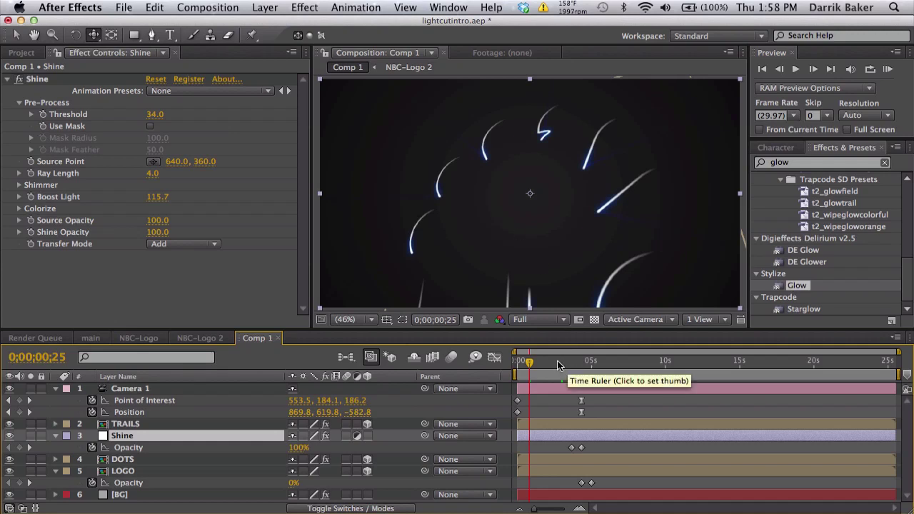
{"action": "left_click", "coordinate": [582, 363]}
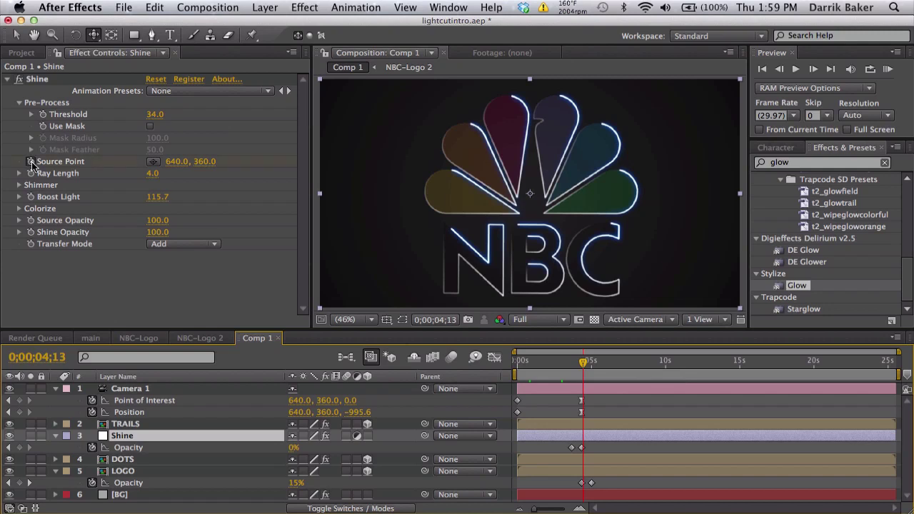
{"action": "left_click", "coordinate": [32, 164]}
{"action": "left_click", "coordinate": [151, 161]}
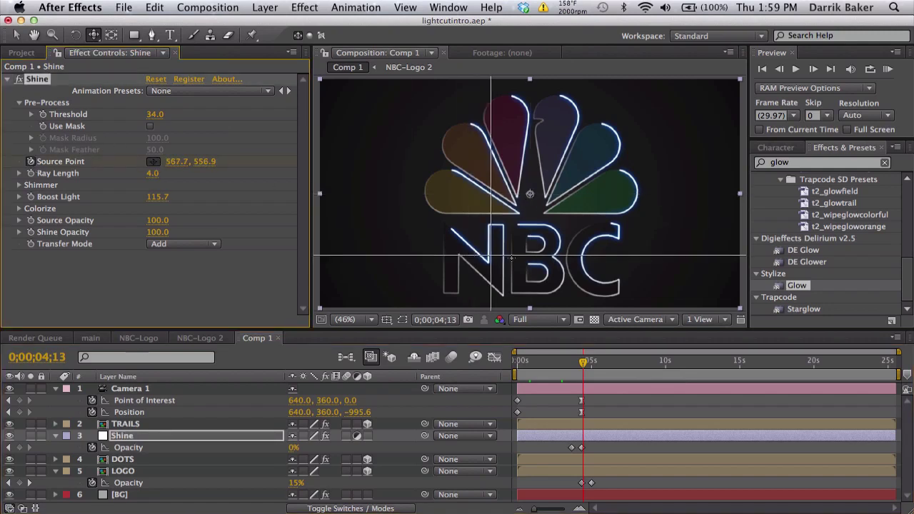
{"action": "left_click", "coordinate": [530, 296]}
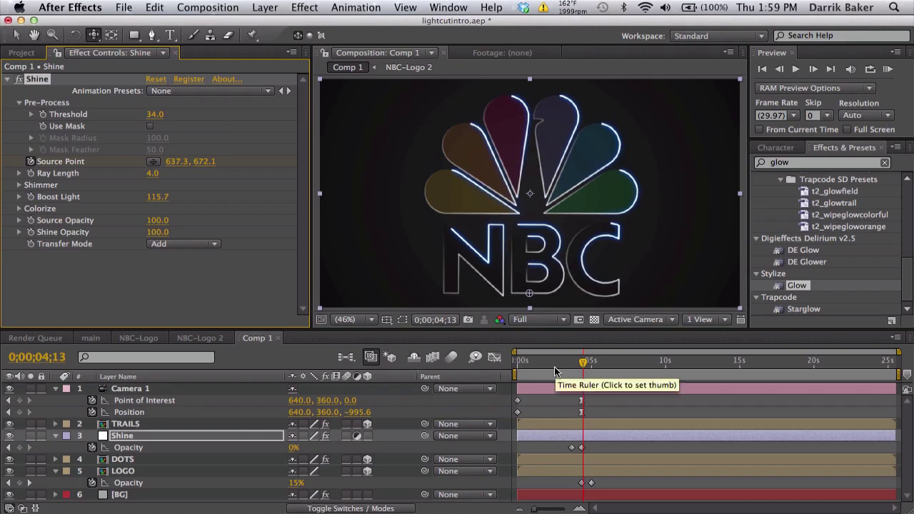
{"action": "left_click_drag", "start_coordinate": [584, 362], "coordinate": [515, 360]}
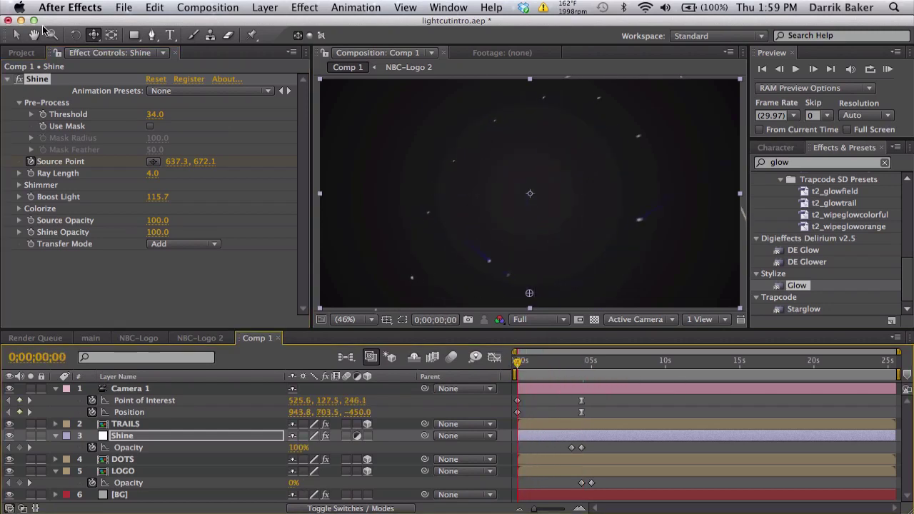
{"action": "left_click", "coordinate": [16, 34]}
{"action": "left_click", "coordinate": [531, 297]}
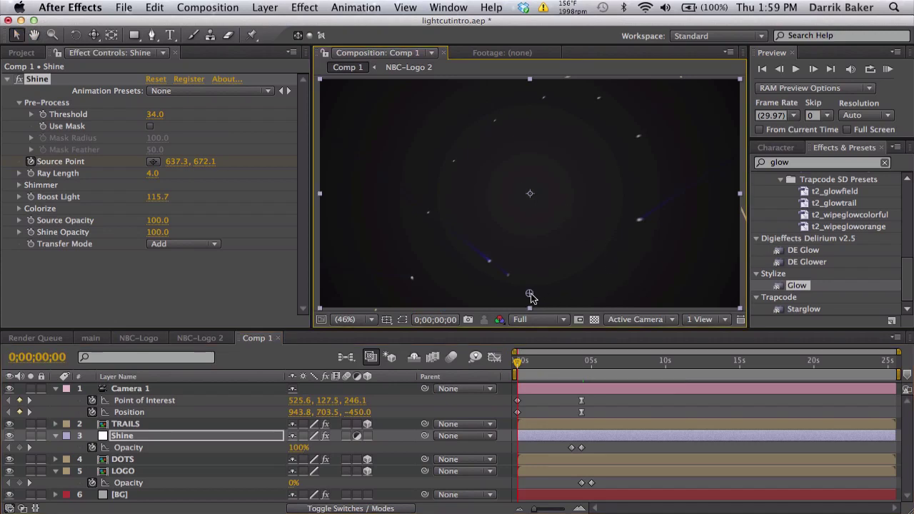
{"action": "left_click_drag", "start_coordinate": [540, 298], "coordinate": [713, 295]}
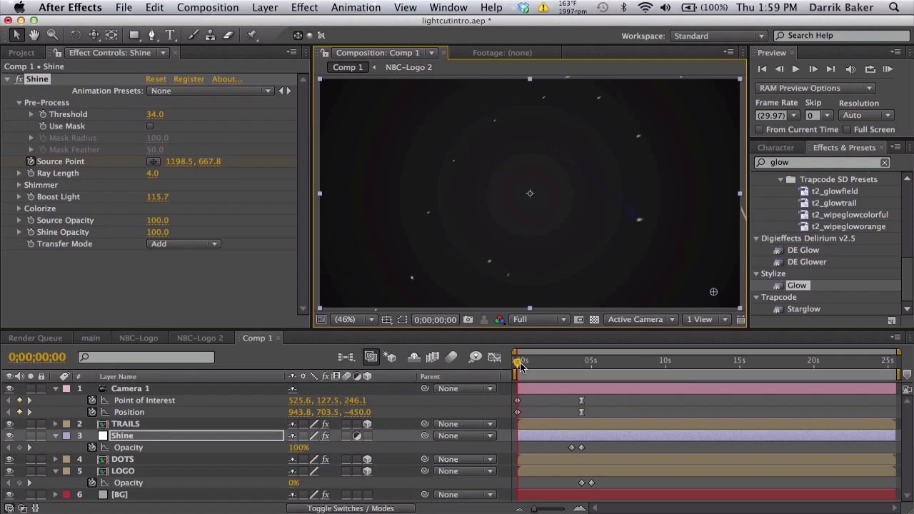
{"action": "left_click_drag", "start_coordinate": [520, 365], "coordinate": [528, 362]}
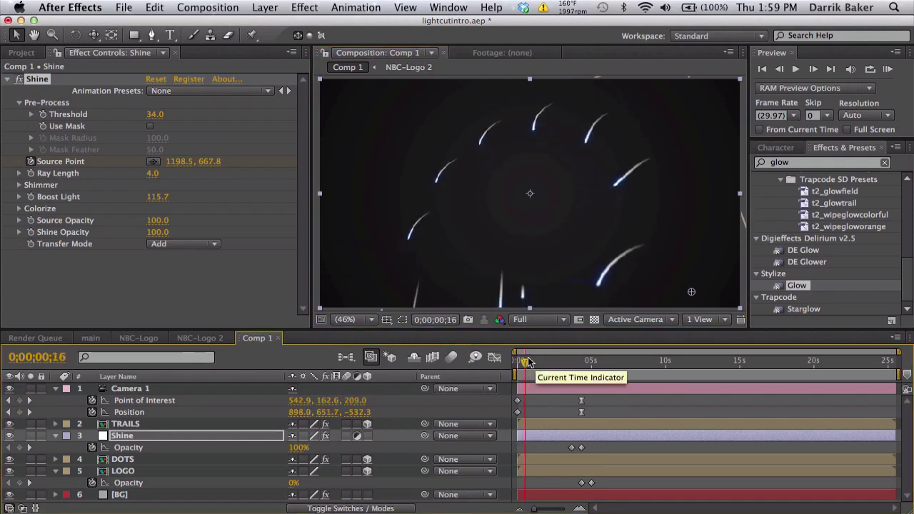
- Set Shine's Ray Length to 3.0 and Boost Light to 145.0
{"action": "left_click", "coordinate": [166, 435]}
{"action": "left_click", "coordinate": [151, 175]}
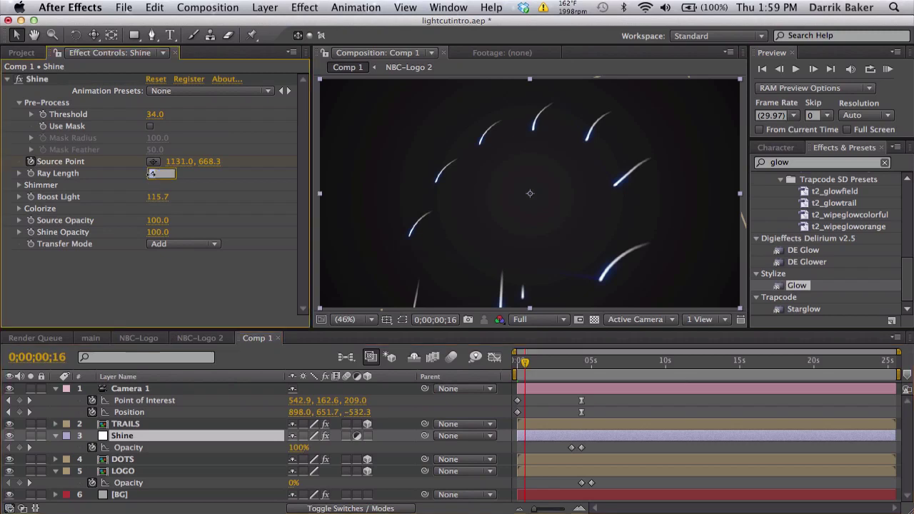
{"action": "type", "text": "3"}
{"action": "key", "text": "Return"}
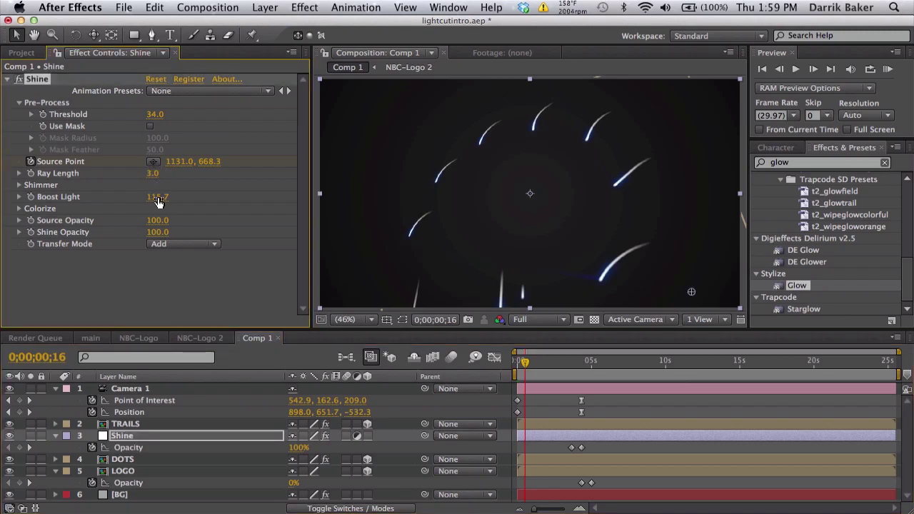
{"action": "left_click_drag", "start_coordinate": [199, 195], "coordinate": [360, 191]}
{"action": "left_click", "coordinate": [151, 459]}
{"action": "left_click", "coordinate": [9, 80]}
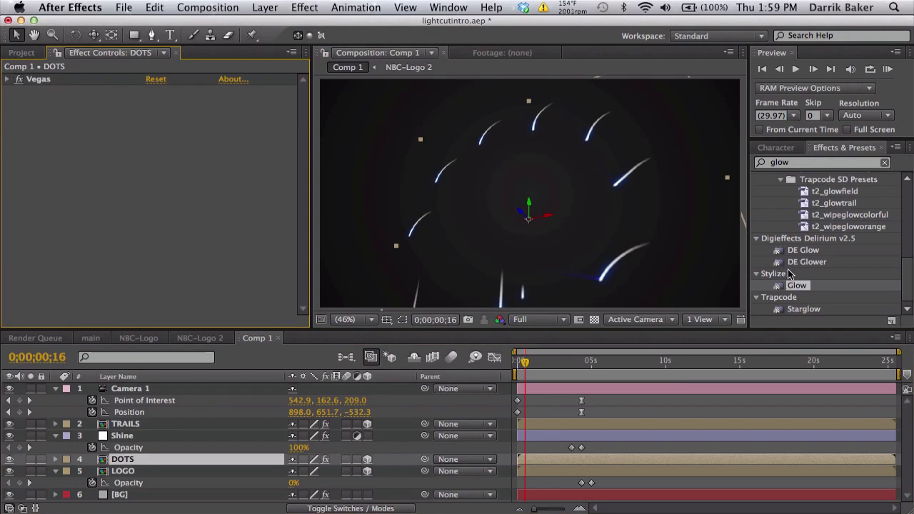
{"action": "left_click_drag", "start_coordinate": [795, 285], "coordinate": [132, 242]}
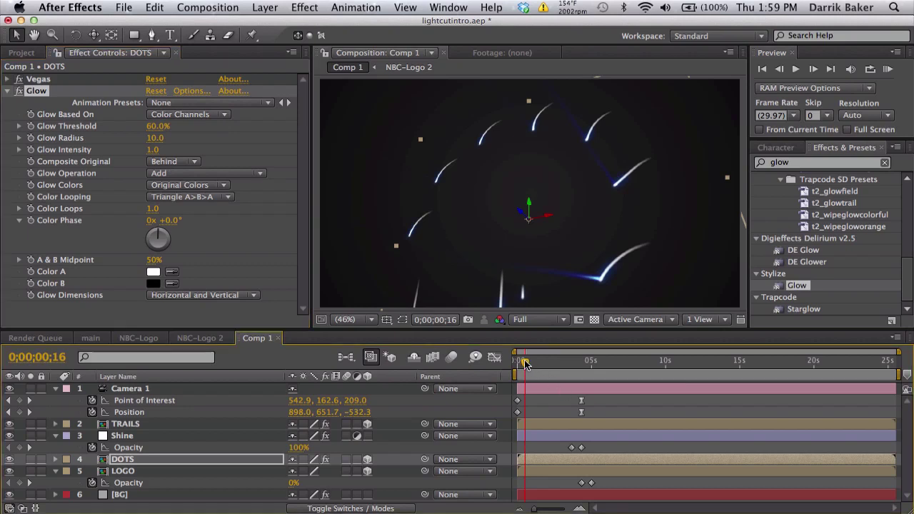
{"action": "left_click_drag", "start_coordinate": [525, 361], "coordinate": [580, 350]}
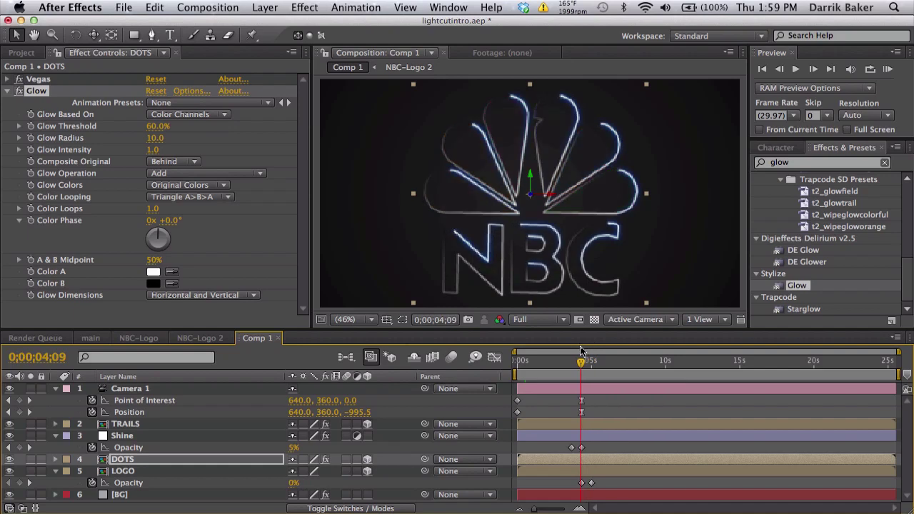
- Add a new adjustment layer named 'glow' and apply the Glow effect to it
{"action": "left_click", "coordinate": [264, 7]}
{"action": "mouse_move", "coordinate": [275, 24]}
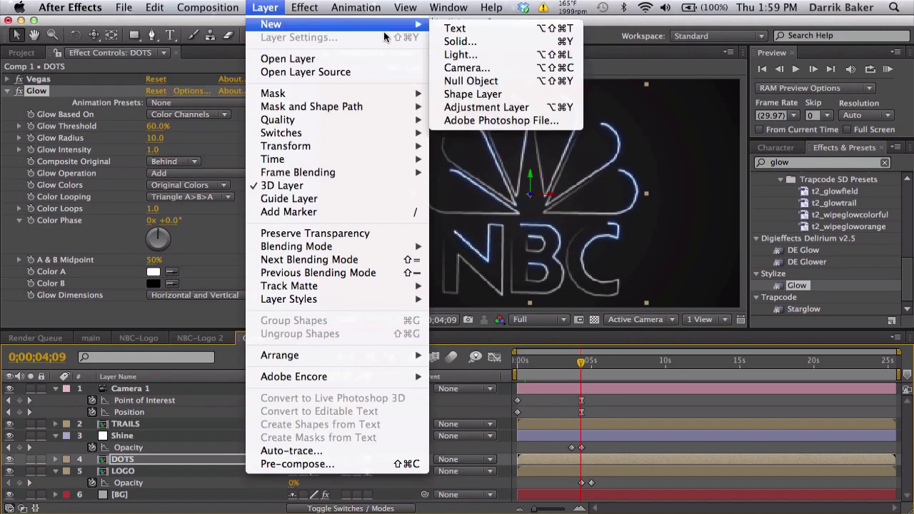
{"action": "left_click", "coordinate": [498, 108]}
{"action": "key", "text": "Return"}
{"action": "type", "text": "glow"}
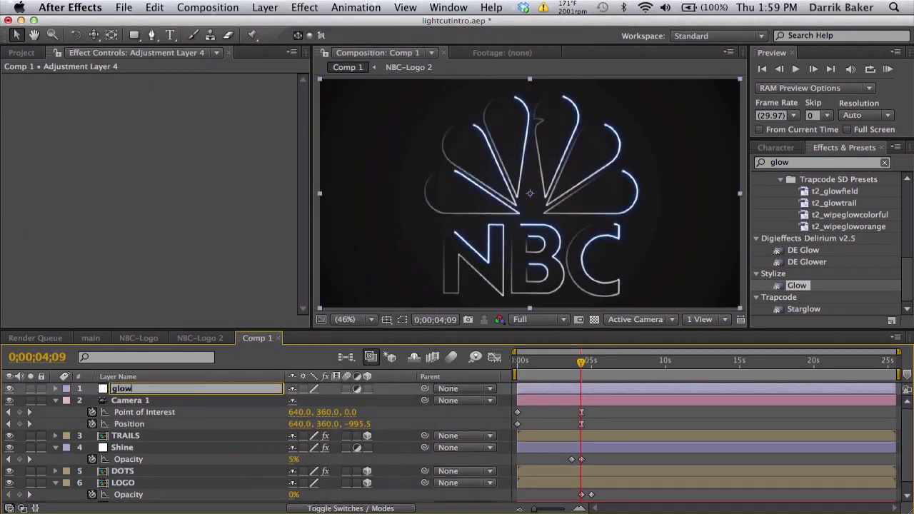
{"action": "key", "text": "Return"}
{"action": "left_click_drag", "start_coordinate": [797, 286], "coordinate": [158, 388]}
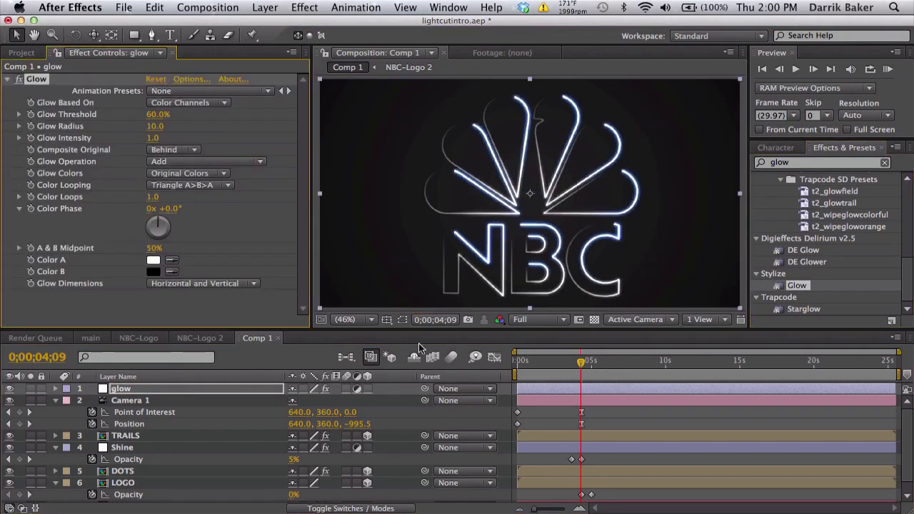
- Keyframe Glow Intensity at 0, then 1.0 at 5;02, and back to 0 at 6;05
{"action": "left_click", "coordinate": [186, 388]}
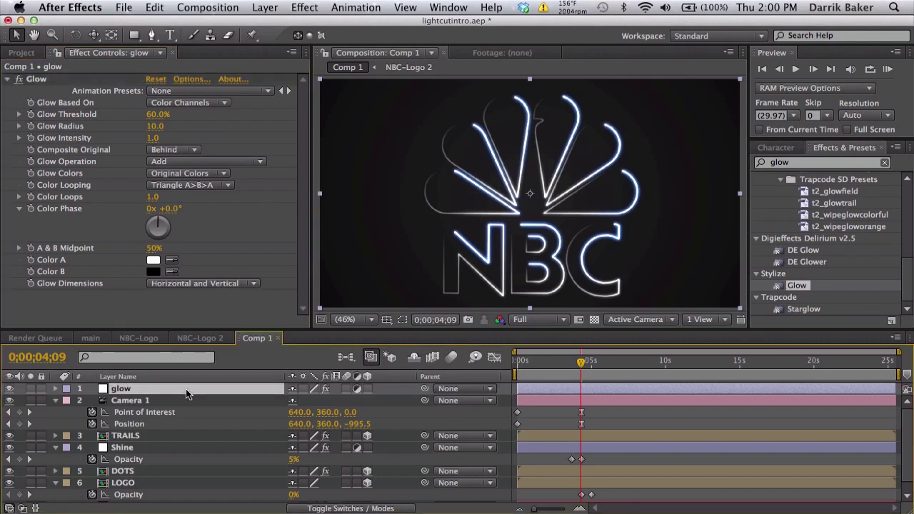
{"action": "left_click", "coordinate": [30, 139]}
{"action": "left_click", "coordinate": [154, 139]}
{"action": "type", "text": "0"}
{"action": "key", "text": "Return"}
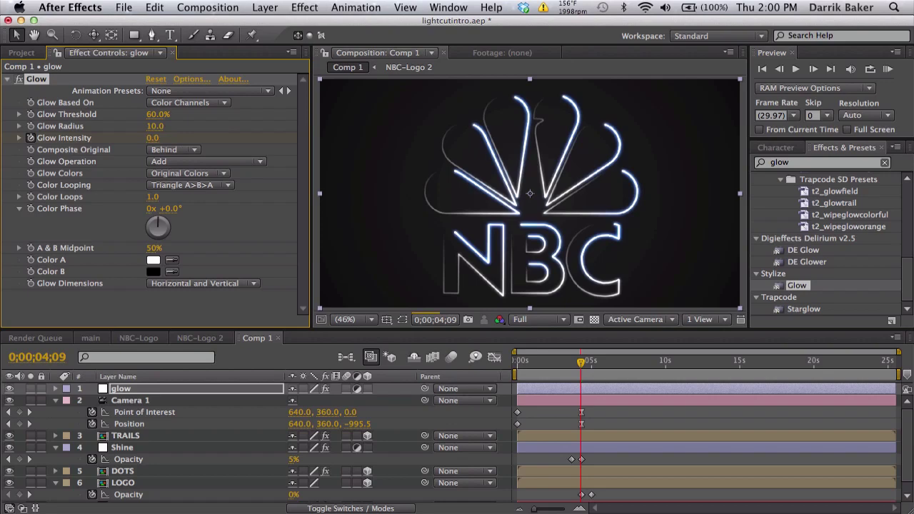
{"action": "left_click", "coordinate": [591, 363]}
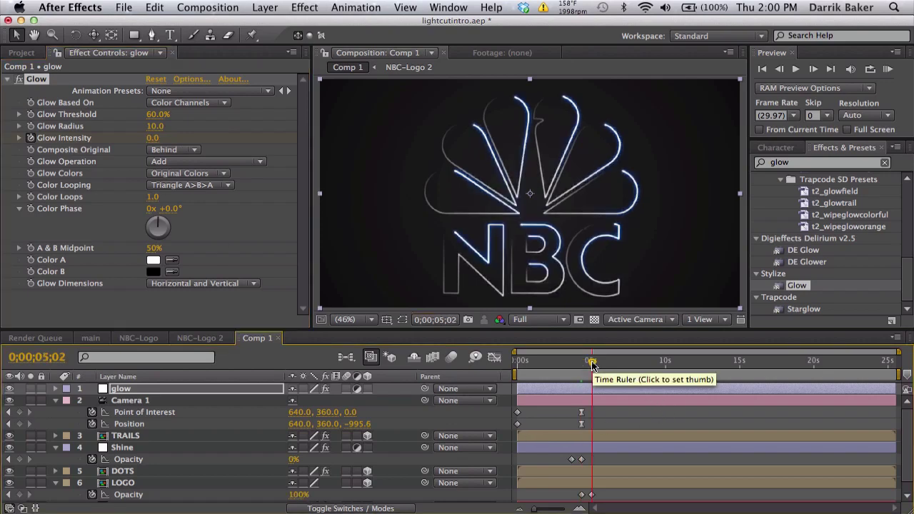
{"action": "left_click", "coordinate": [151, 139]}
{"action": "key", "text": "Return"}
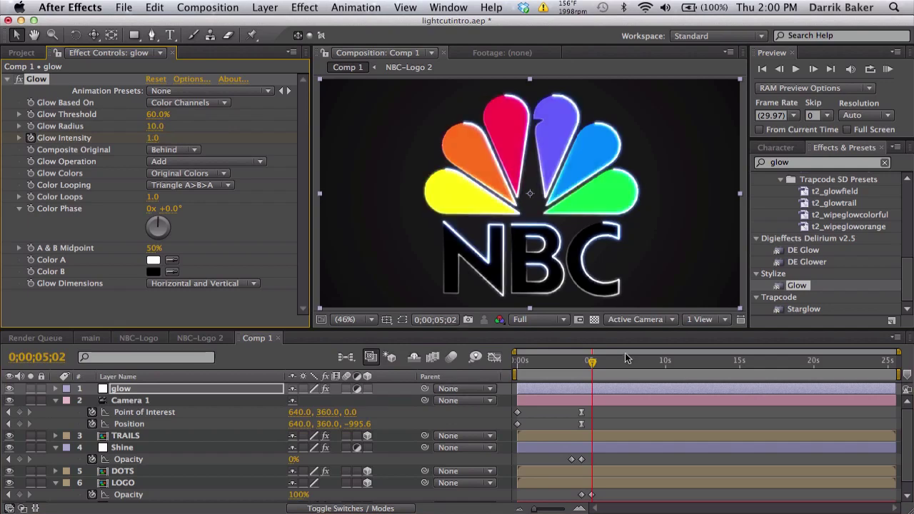
{"action": "left_click", "coordinate": [609, 362]}
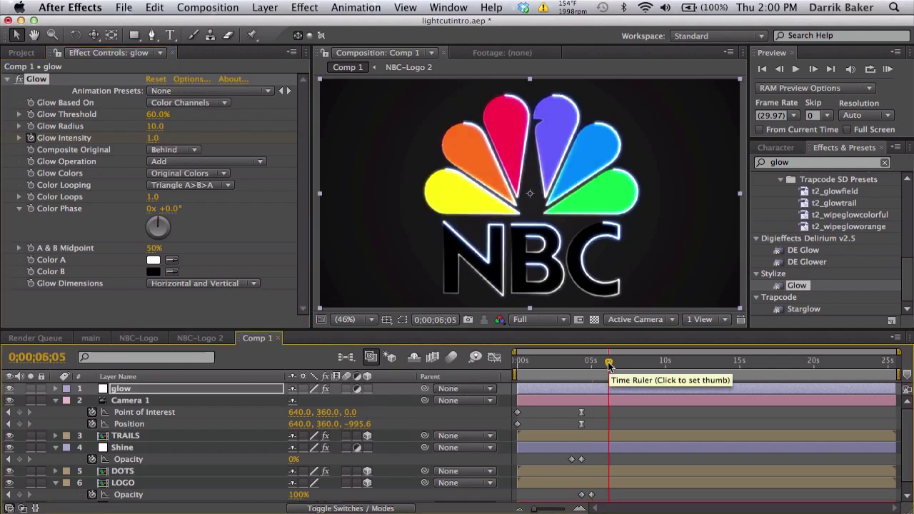
{"action": "left_click", "coordinate": [154, 140]}
{"action": "type", "text": "0"}
{"action": "key", "text": "Return"}
{"action": "key", "text": "u"}
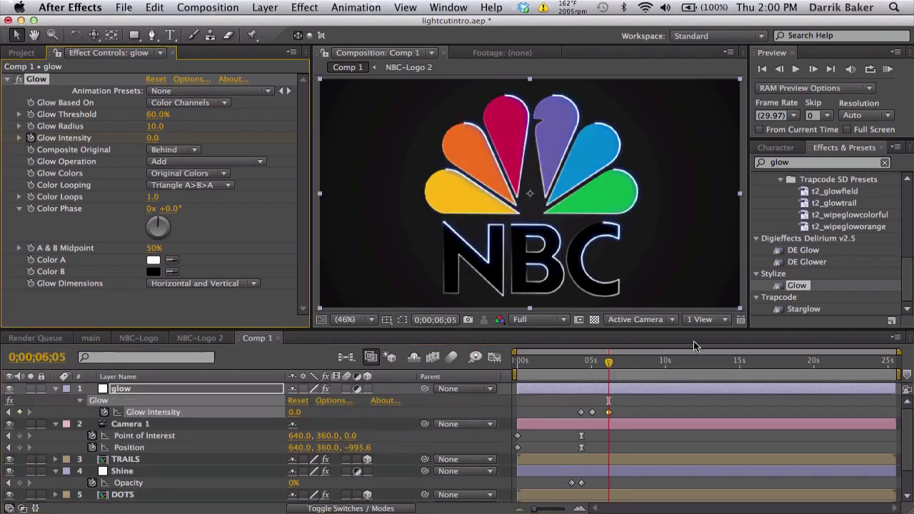
{"action": "left_click_drag", "start_coordinate": [567, 362], "coordinate": [599, 363]}
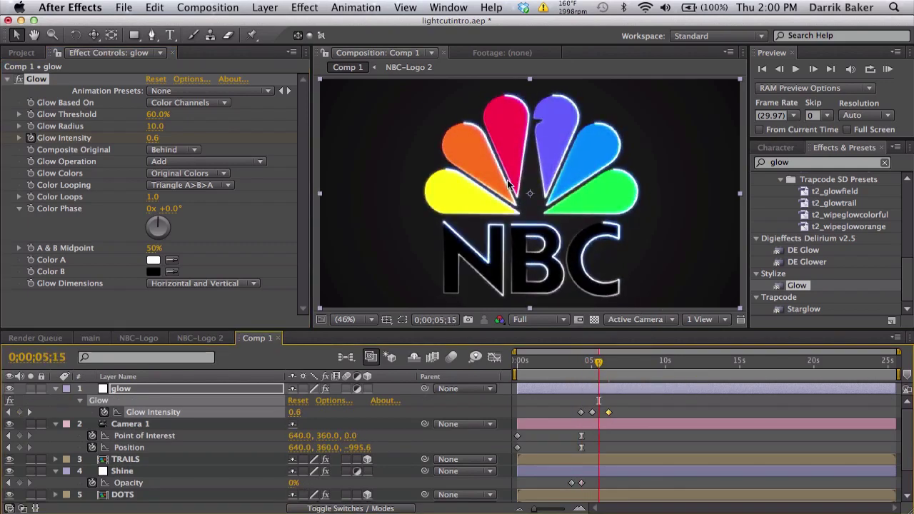
- Set Glow Radius to 50, review the pulse, and end the work area at the current frame
{"action": "left_click", "coordinate": [154, 126]}
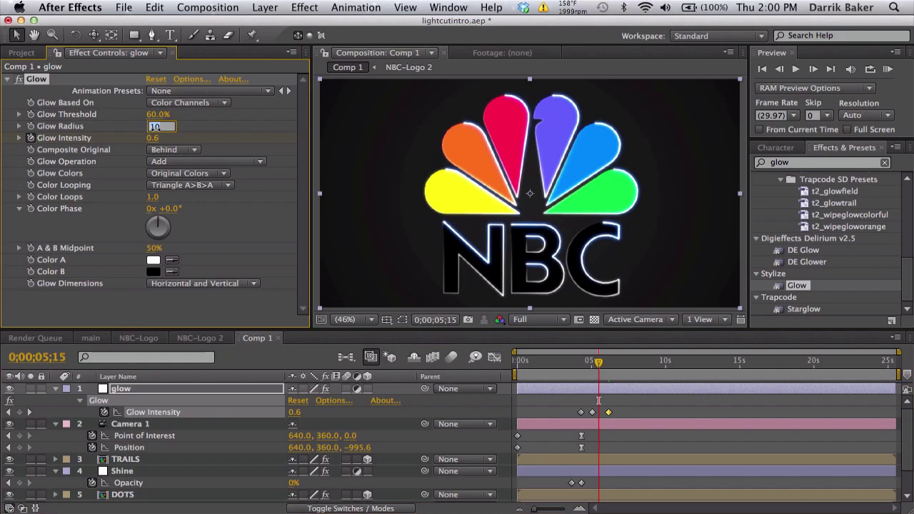
{"action": "type", "text": "50"}
{"action": "key", "text": "Return"}
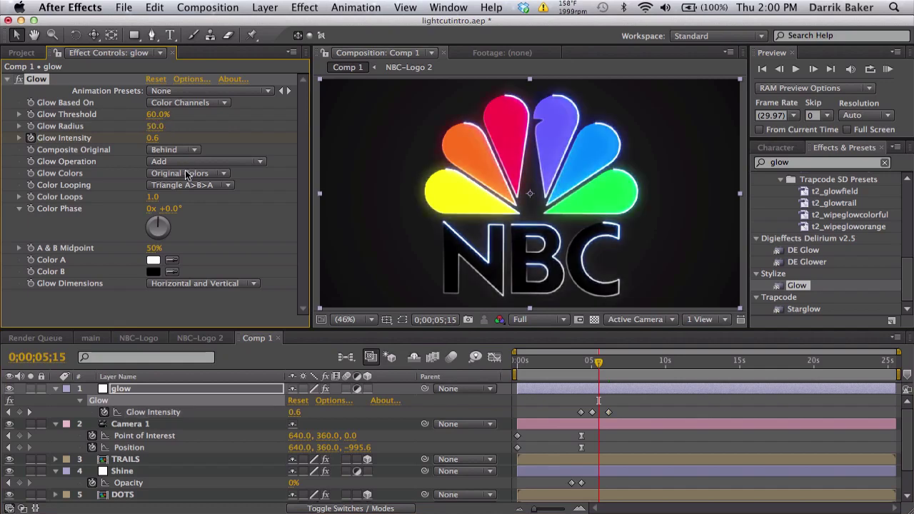
{"action": "left_click_drag", "start_coordinate": [564, 363], "coordinate": [623, 360]}
{"action": "key", "text": "n"}
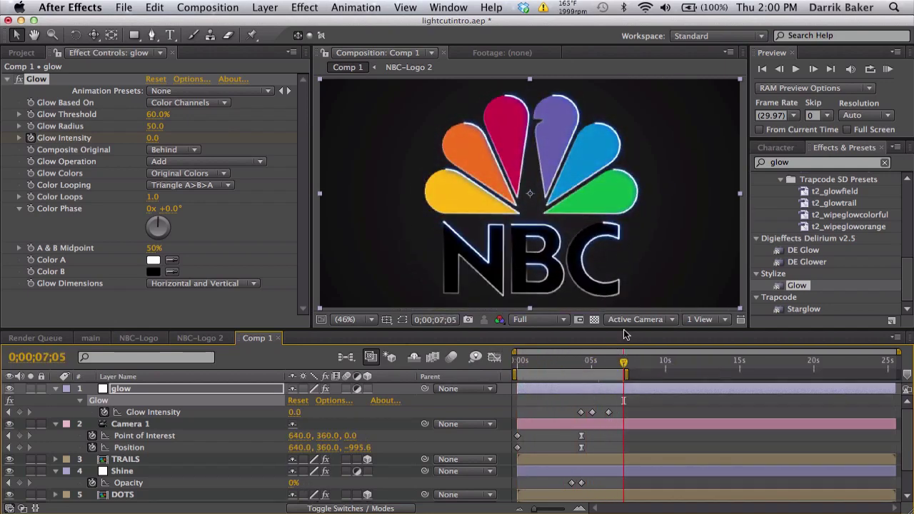
{"action": "left_click", "coordinate": [887, 69]}
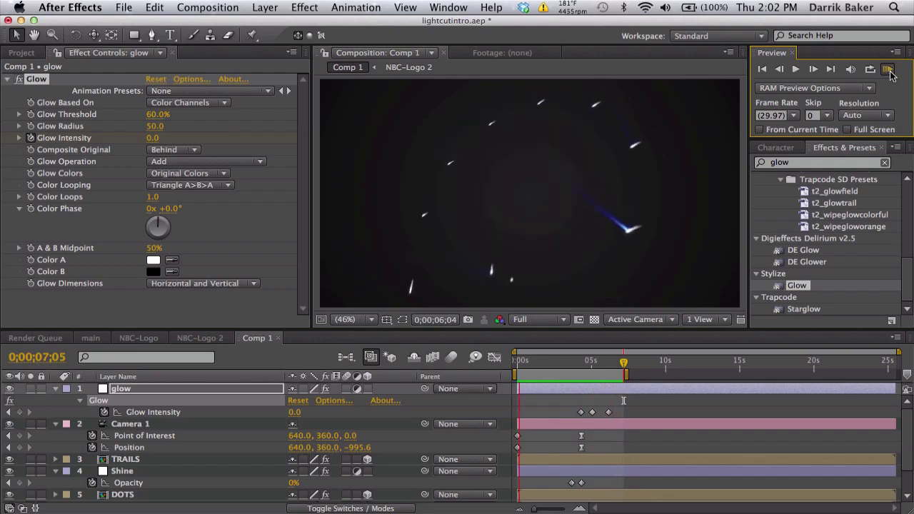
- Stop the preview and replay the light trails from the start
{"action": "left_click", "coordinate": [579, 380]}
{"action": "key", "text": "KP_0"}
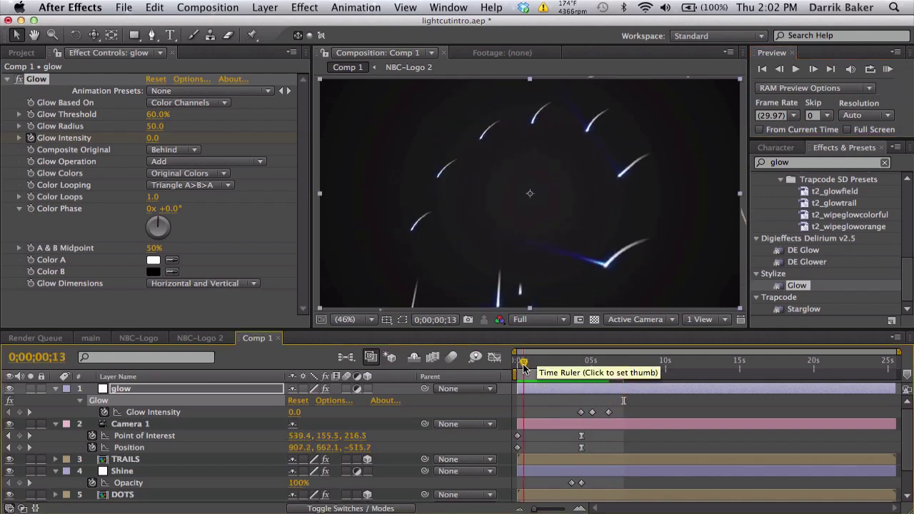
{"action": "mouse_move", "coordinate": [527, 366]}
{"action": "left_mouse_down"}
{"action": "mouse_move", "coordinate": [517, 367]}
{"action": "mouse_move", "coordinate": [540, 367]}
{"action": "left_mouse_up"}
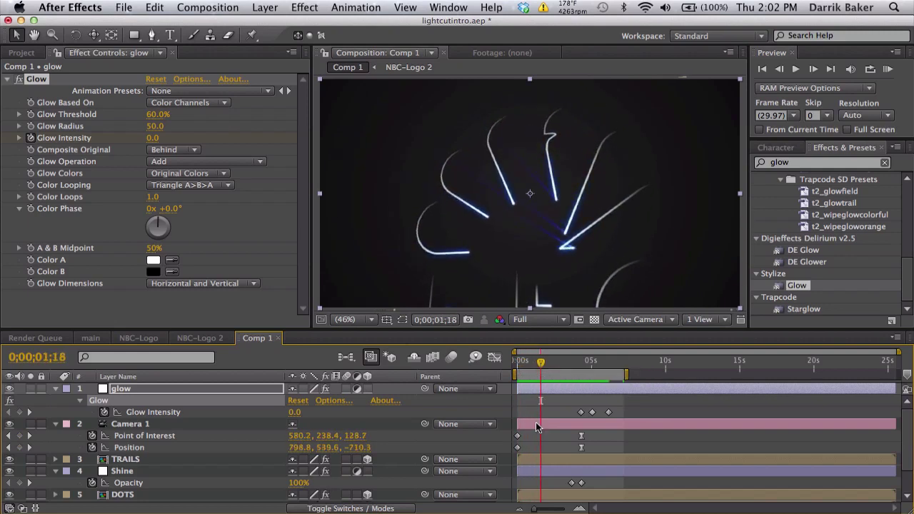
- Select the DOTS layer and show its keyframed Vegas Rotation with U
{"action": "scroll", "coordinate": [193, 431], "scroll_direction": "down", "scroll_amount": 1}
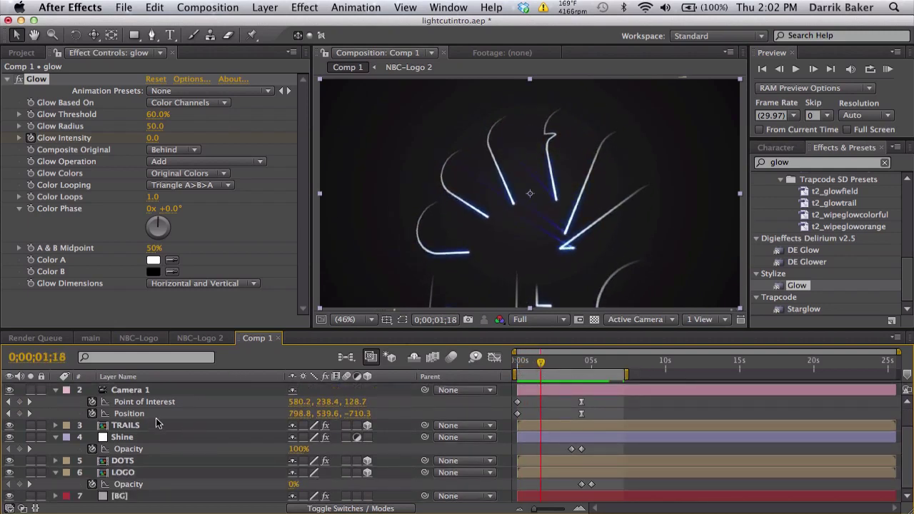
{"action": "left_click", "coordinate": [156, 426]}
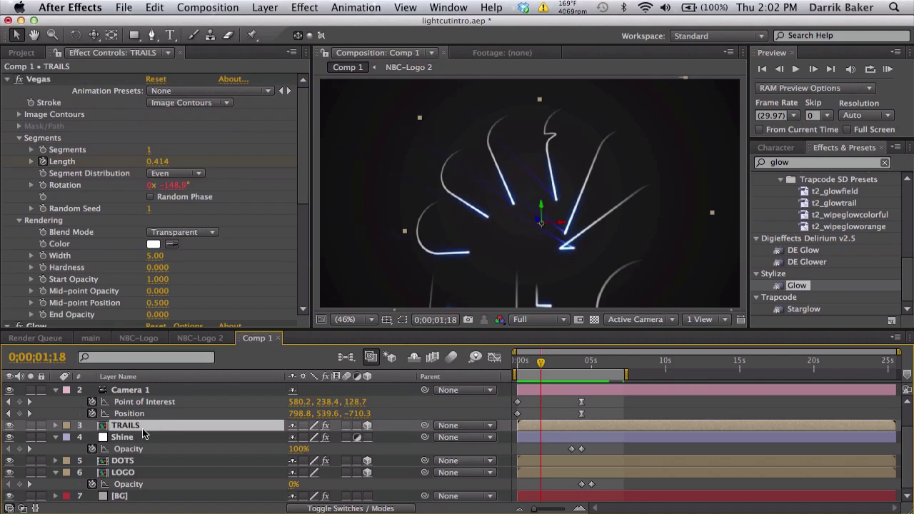
{"action": "left_click", "coordinate": [133, 460]}
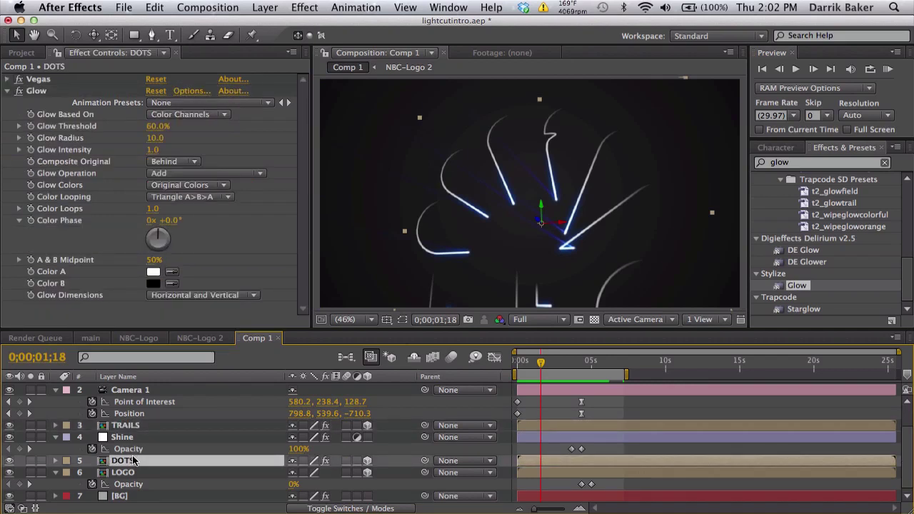
{"action": "key", "text": "u"}
{"action": "scroll", "coordinate": [499, 429], "scroll_direction": "down", "scroll_amount": 1}
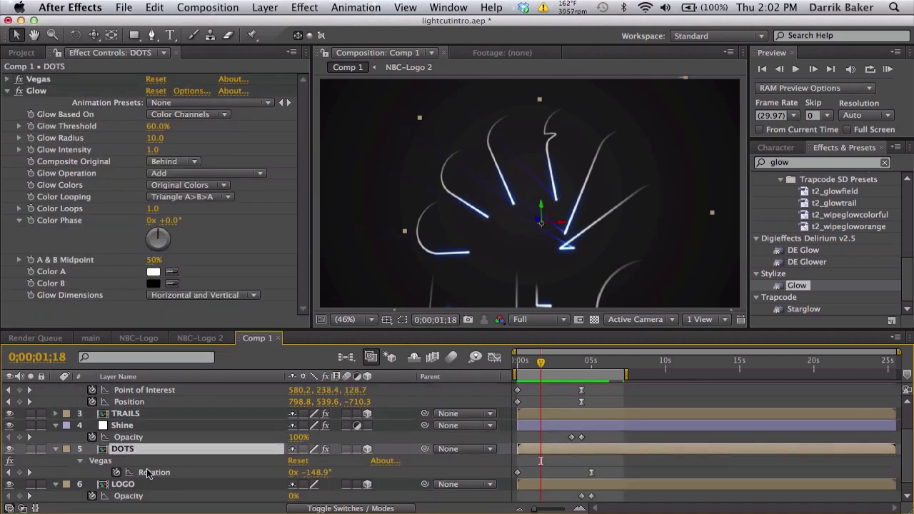
{"action": "scroll", "coordinate": [146, 475], "scroll_direction": "down", "scroll_amount": 1}
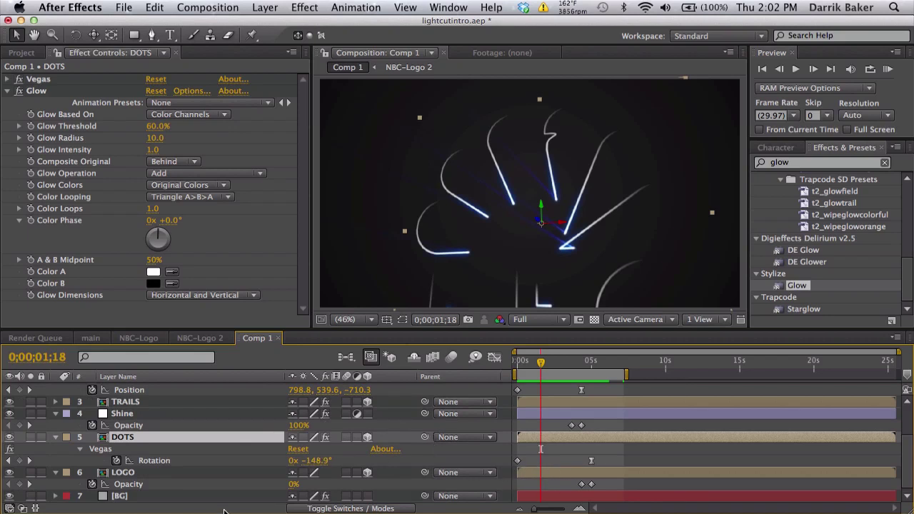
- Add a value+90 expression to the DOTS layer's Vegas Rotation and check the trails
{"action": "left_click", "coordinate": [117, 460], "text": "alt"}
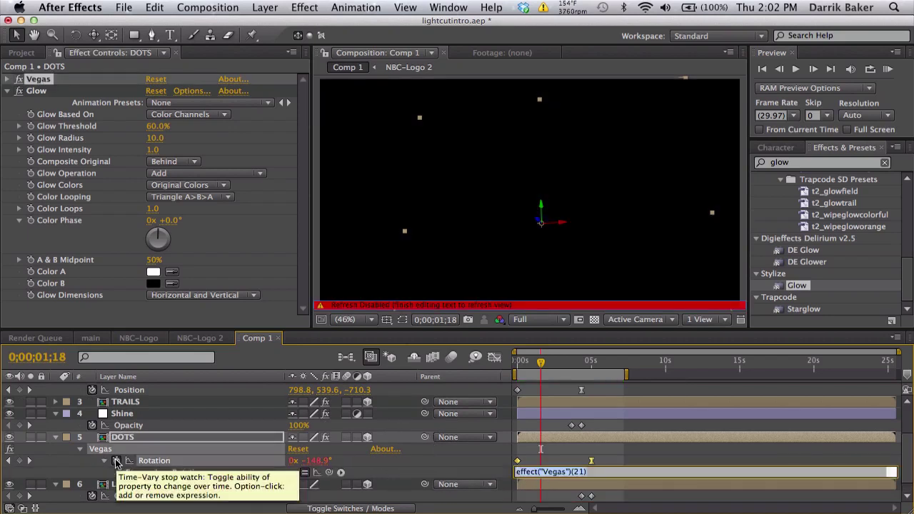
{"action": "type", "text": "value"}
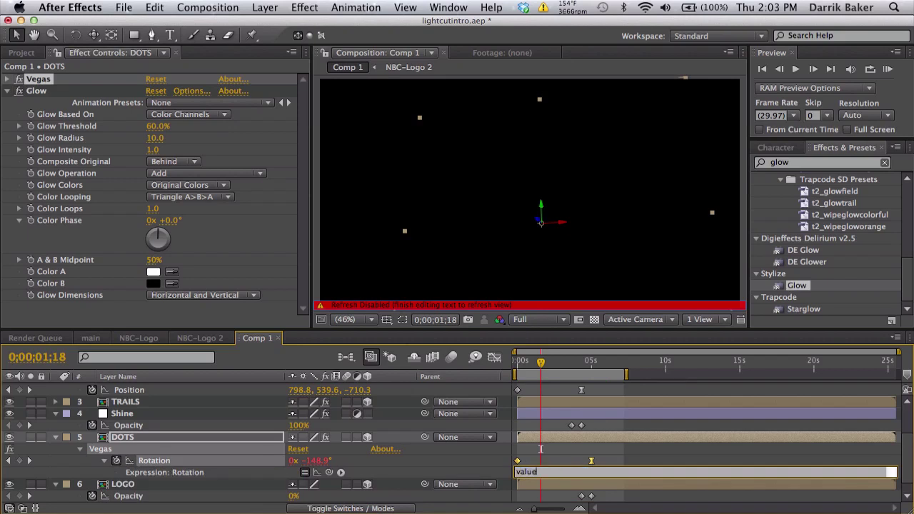
{"action": "type", "text": "+90"}
{"action": "left_click", "coordinate": [536, 371]}
{"action": "mouse_move", "coordinate": [531, 362]}
{"action": "left_mouse_down"}
{"action": "mouse_move", "coordinate": [542, 362]}
{"action": "mouse_move", "coordinate": [517, 362]}
{"action": "mouse_move", "coordinate": [534, 362]}
{"action": "left_mouse_up"}
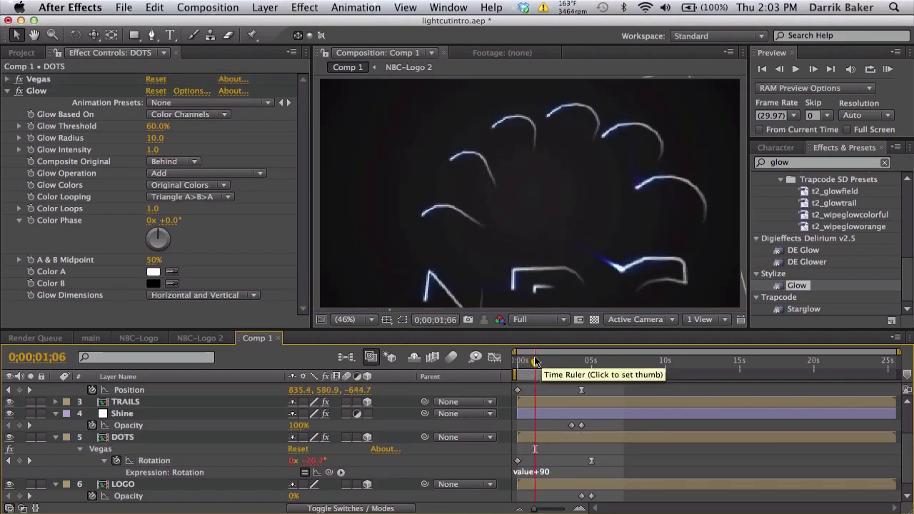
- Change the rotation expression to value+180 and return to an early frame
{"action": "left_click", "coordinate": [558, 472]}
{"action": "key", "text": "BackSpace"}
{"action": "key", "text": "BackSpace"}
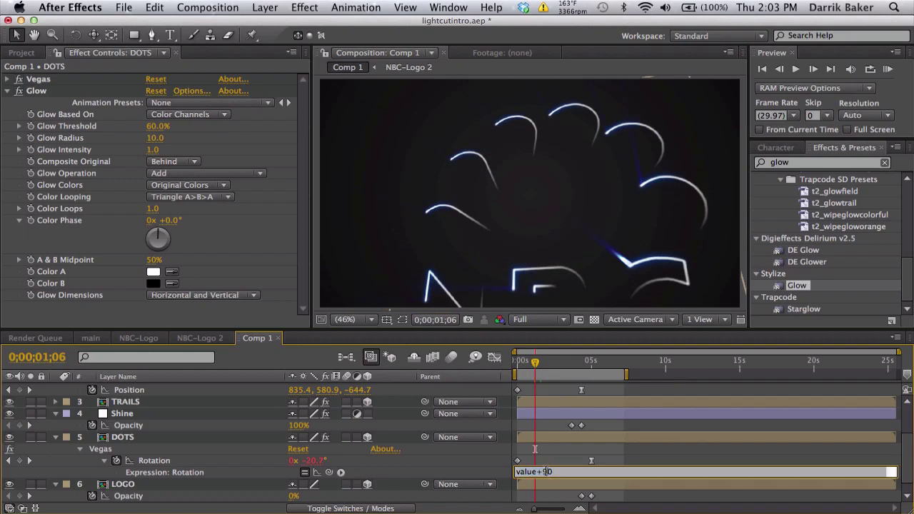
{"action": "type", "text": "180"}
{"action": "left_click", "coordinate": [546, 460]}
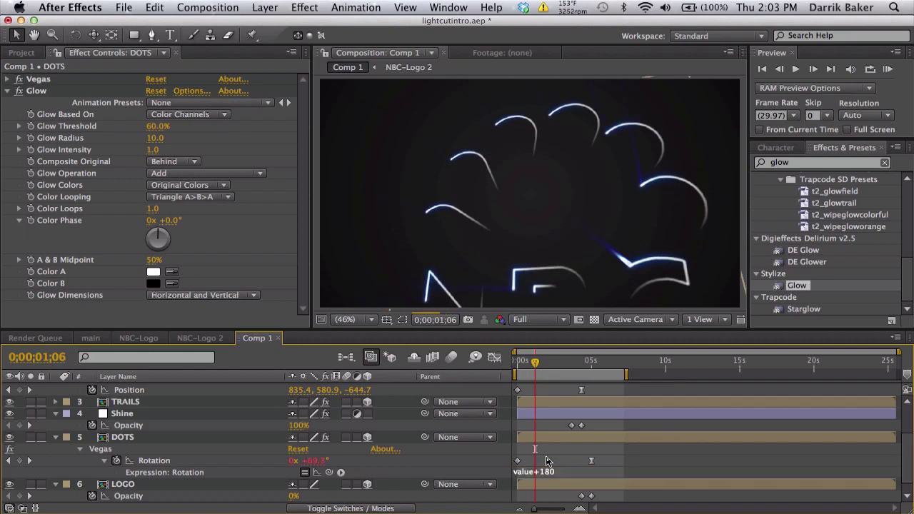
{"action": "mouse_move", "coordinate": [530, 362]}
{"action": "left_mouse_down"}
{"action": "mouse_move", "coordinate": [516, 362]}
{"action": "mouse_move", "coordinate": [592, 364]}
{"action": "mouse_move", "coordinate": [516, 371]}
{"action": "mouse_move", "coordinate": [540, 363]}
{"action": "mouse_move", "coordinate": [596, 373]}
{"action": "left_mouse_up"}
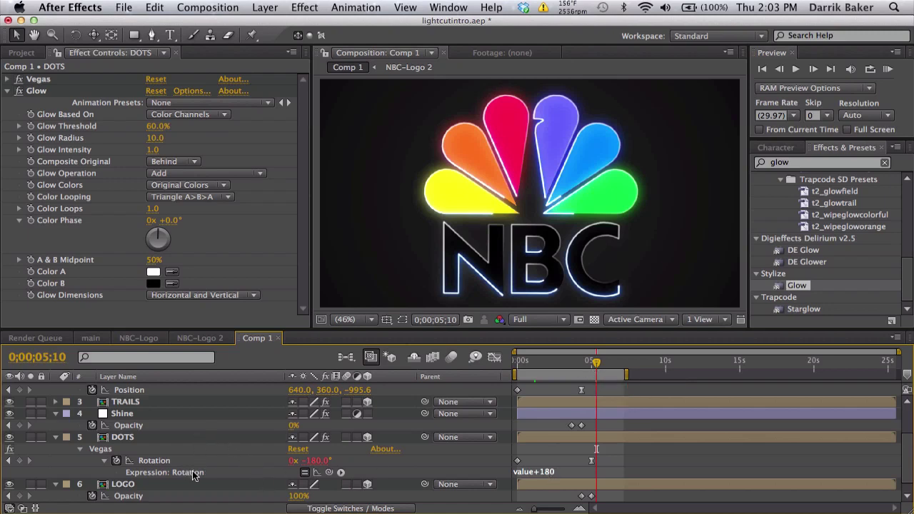
{"action": "left_click", "coordinate": [547, 362]}
{"action": "left_click_drag", "start_coordinate": [548, 362], "coordinate": [605, 354]}
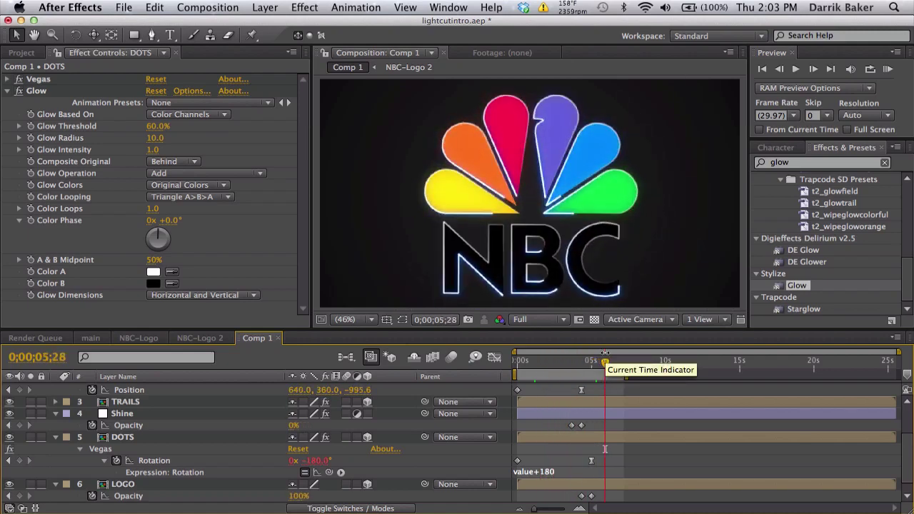